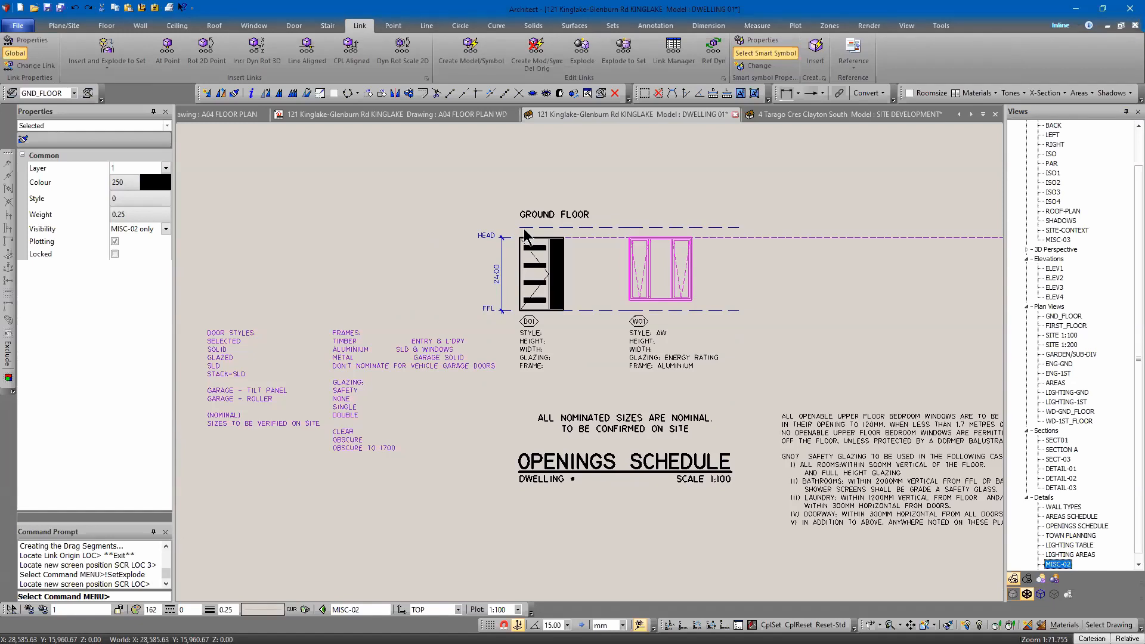
Identify the W01 window symbol in the openings schedule to inspect its link details.
middle_click_drag(621, 259, 668, 251)
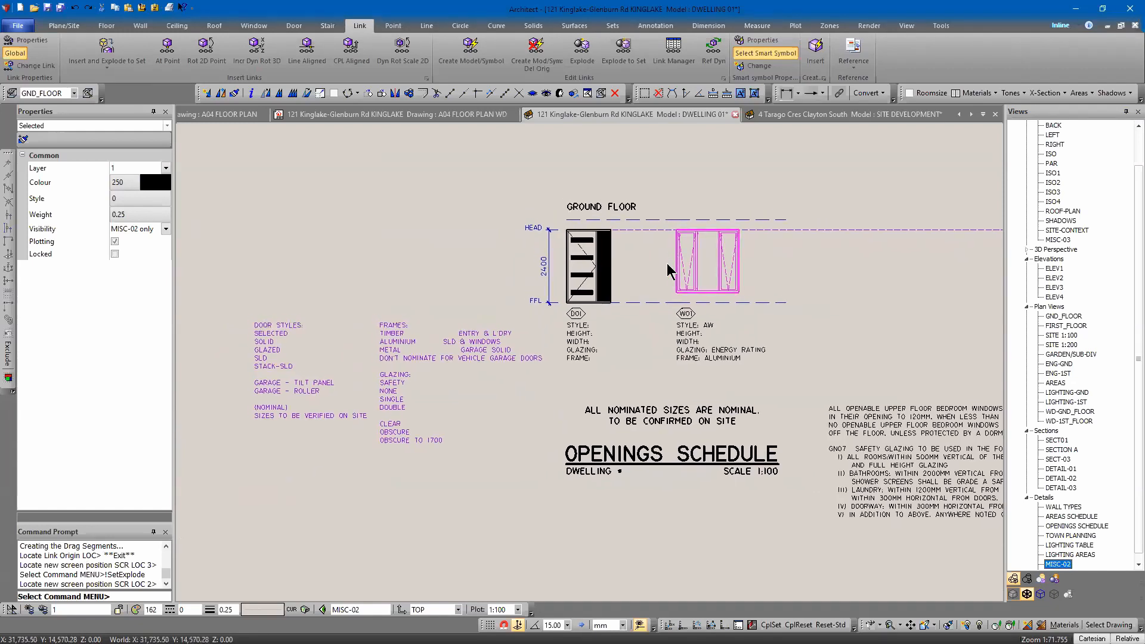
key("Escape")
left_click(715, 297)
scroll(712, 273, "up", 5)
scroll(712, 273, "up", 2)
scroll(712, 279, "down", 4)
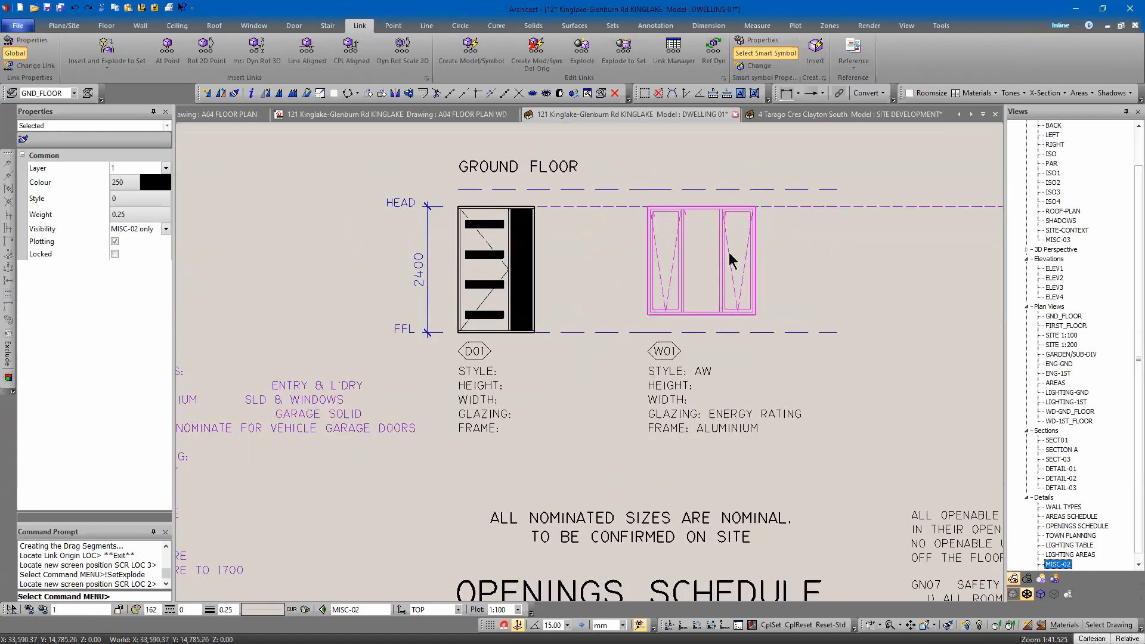
middle_click_drag(730, 262, 650, 290)
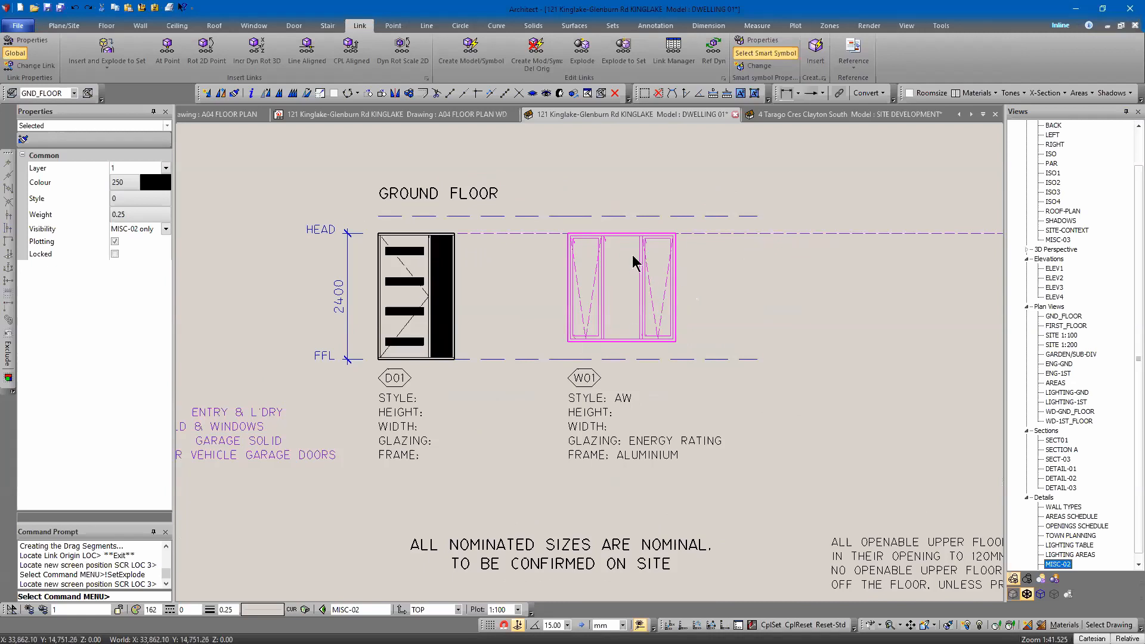
right_click(649, 270)
left_click(692, 437)
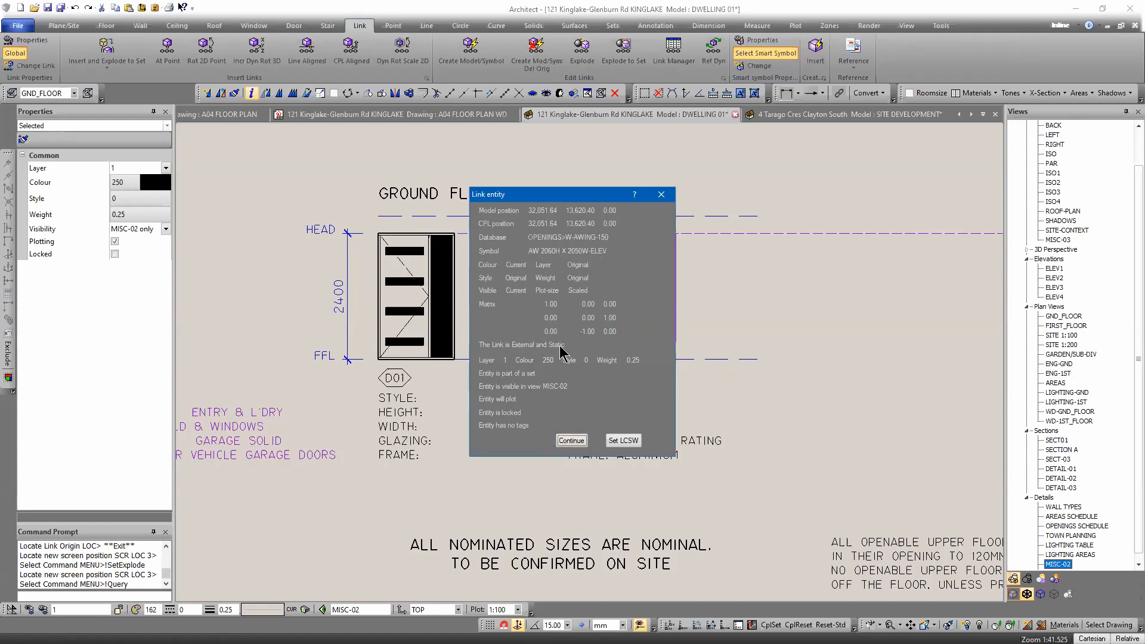
key("Return")
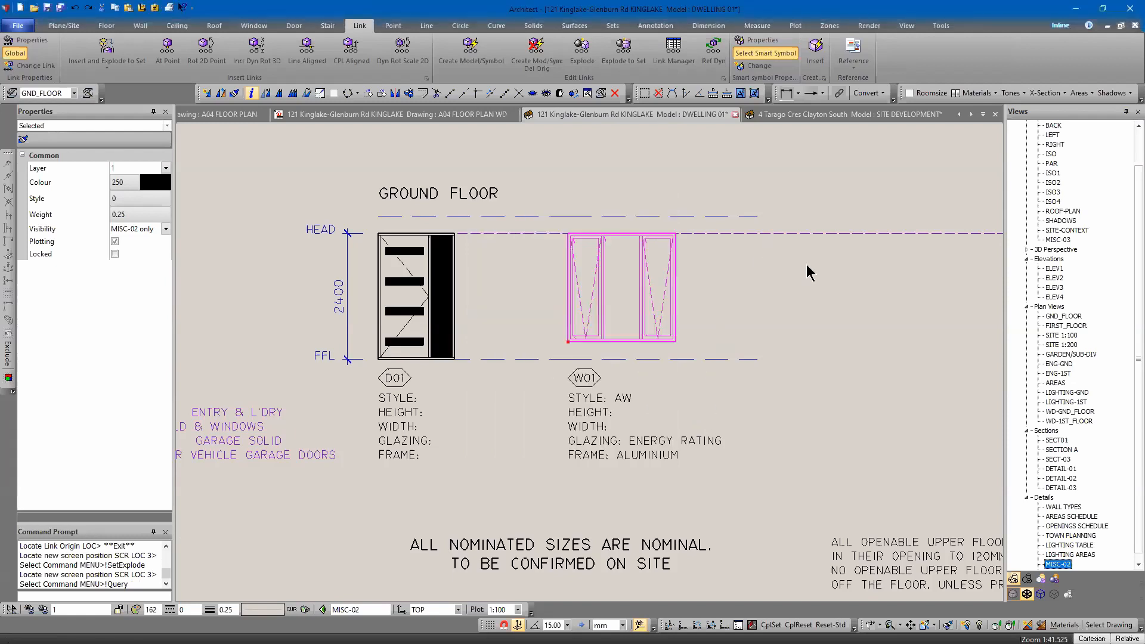
Select the W01 window and its schedule label and copy them to the right alongside the original.
left_click(808, 259)
scroll(833, 263, "down", 1)
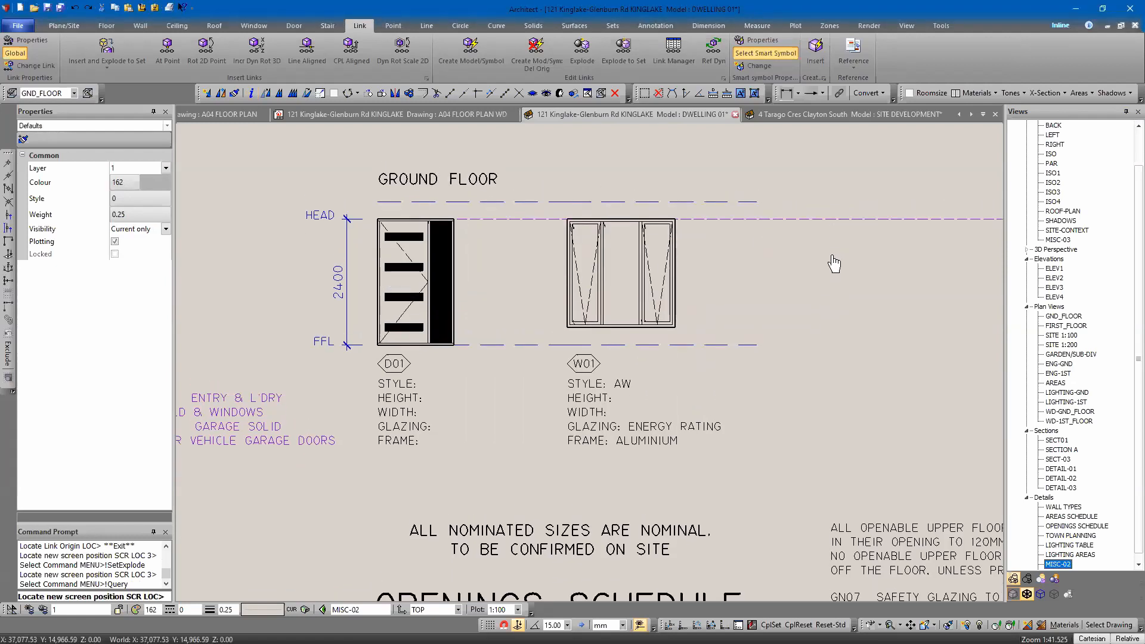
left_click(676, 326)
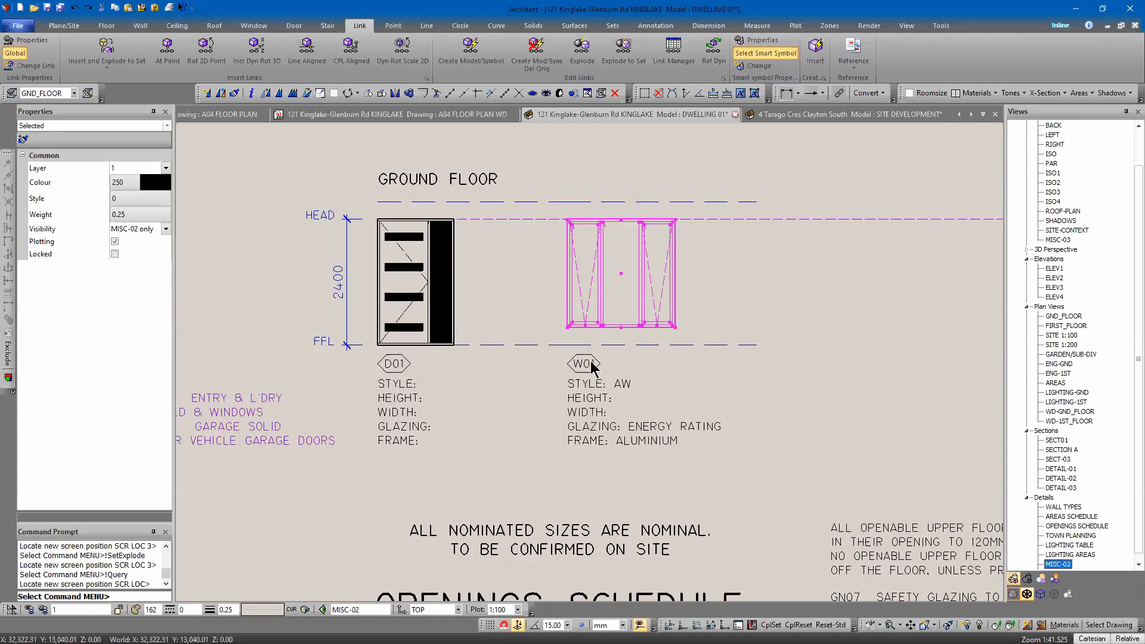
left_click(535, 421)
mouse_move(530, 190)
left_mouse_down()
mouse_move(826, 389)
mouse_move(779, 490)
mouse_move(806, 463)
left_mouse_up()
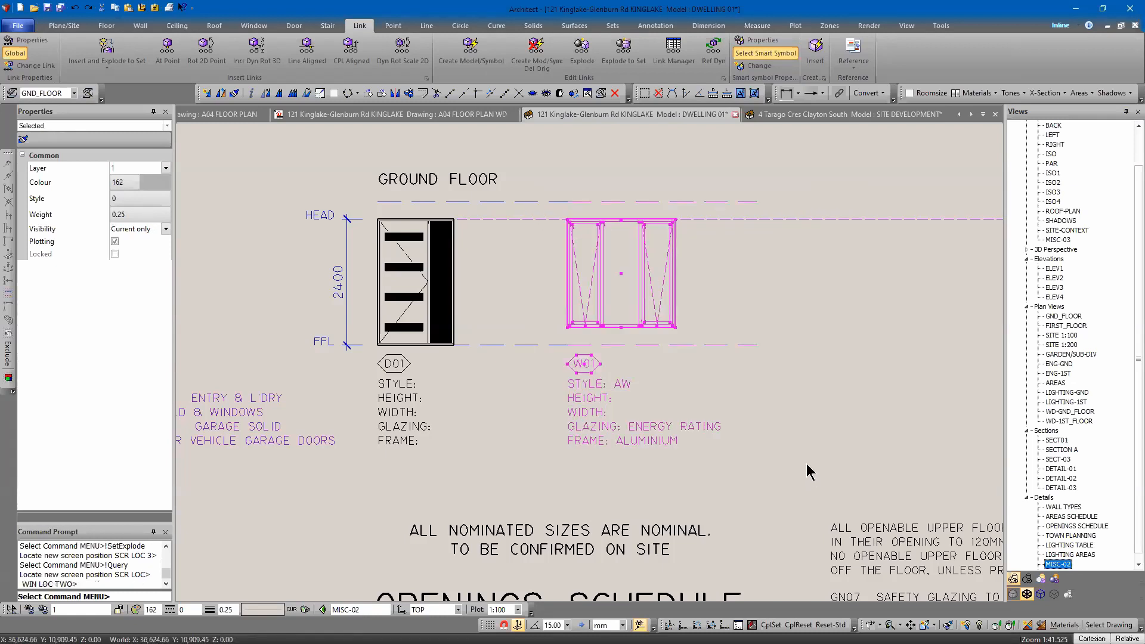
right_click(605, 171)
left_click(615, 194)
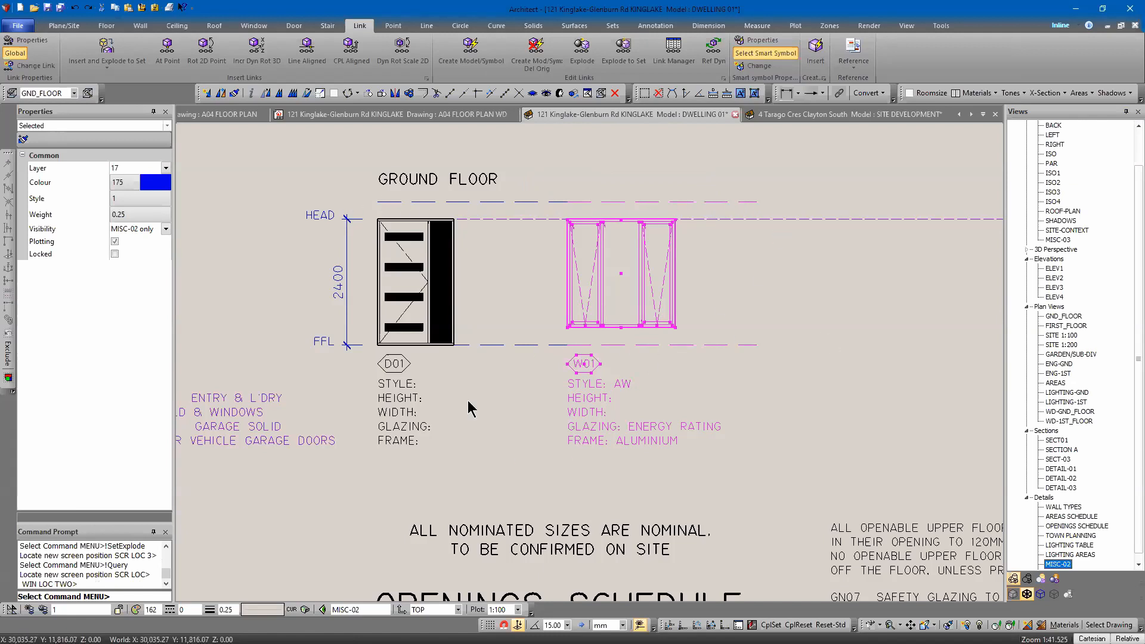
right_click(490, 407)
left_click(516, 538)
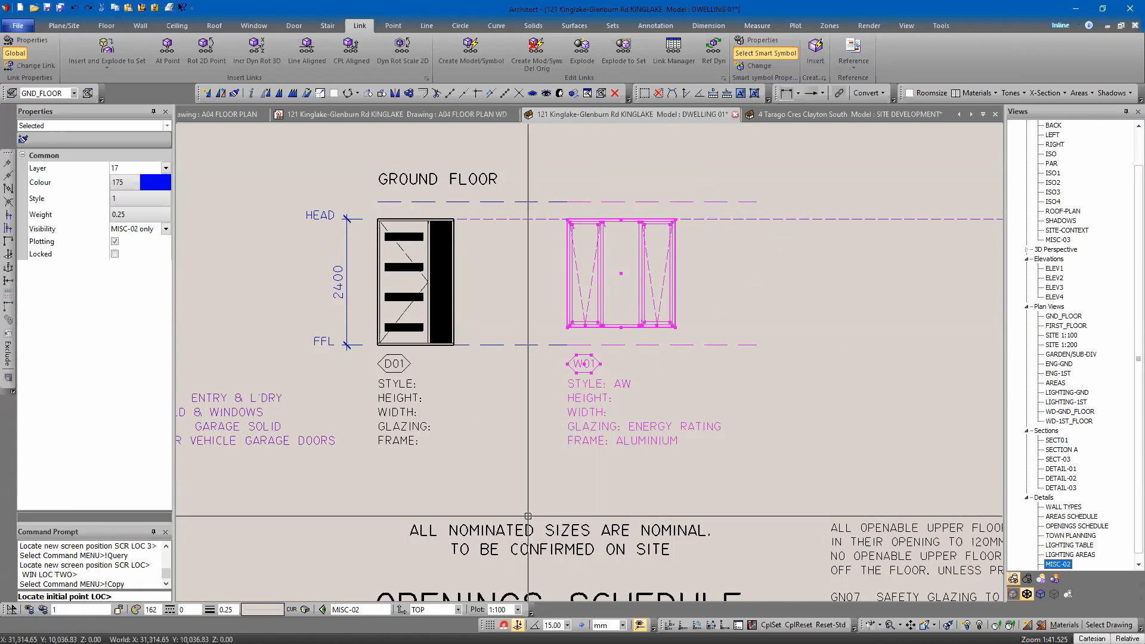
left_click(567, 203)
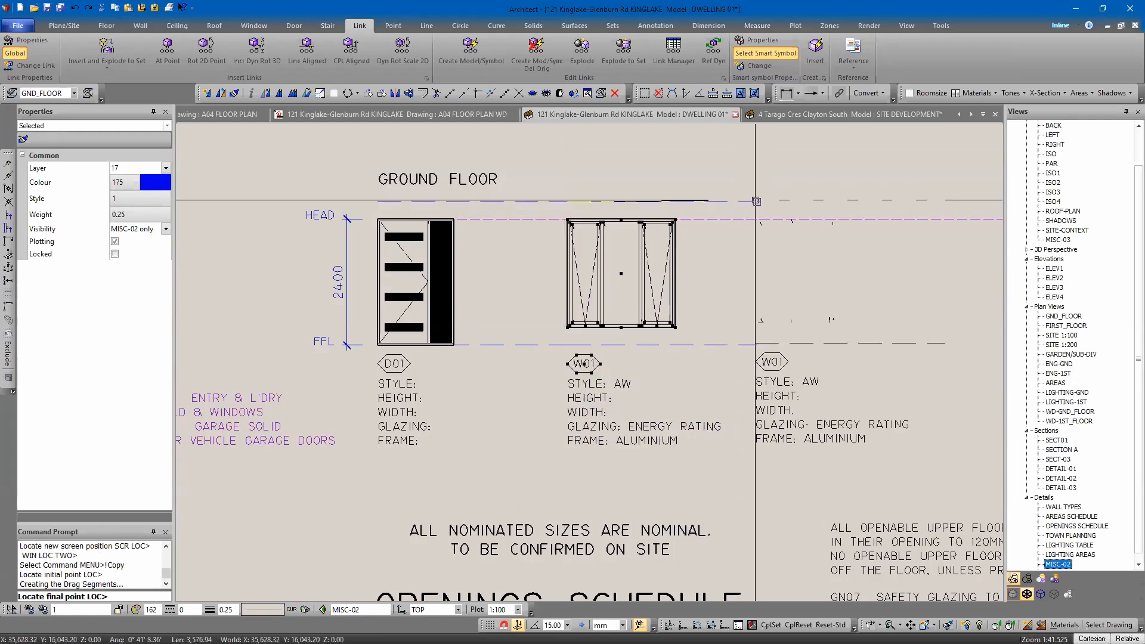
left_click(756, 201)
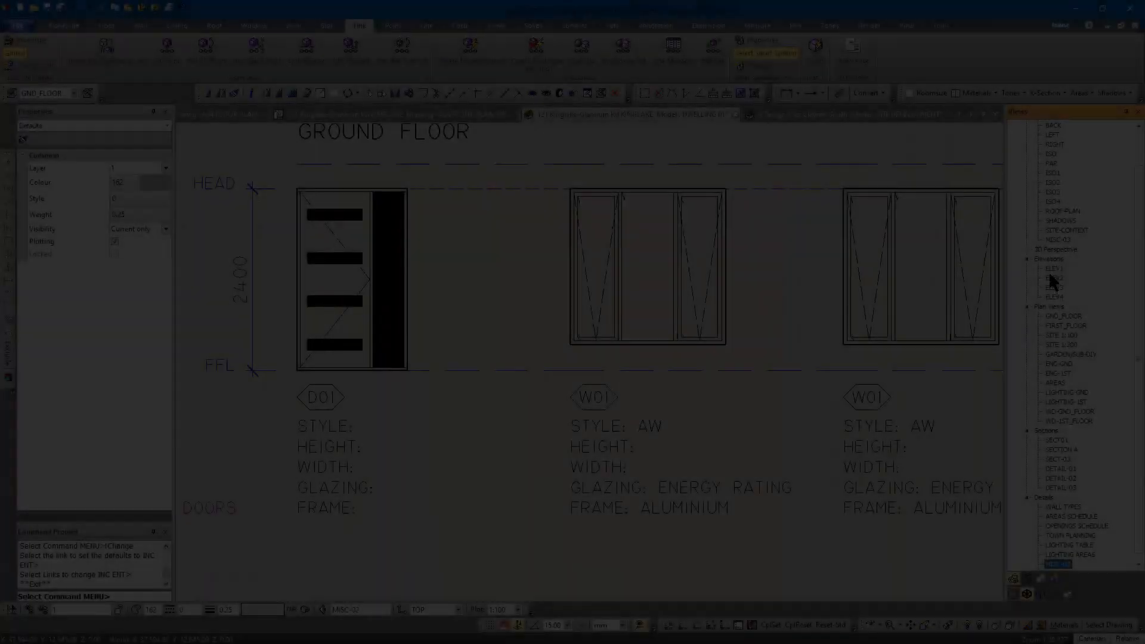
Open the ELEV1 view and use Change Link to copy the link settings from the W01 elevation window.
double_click(1051, 270)
middle_click_drag(648, 465, 829, 384)
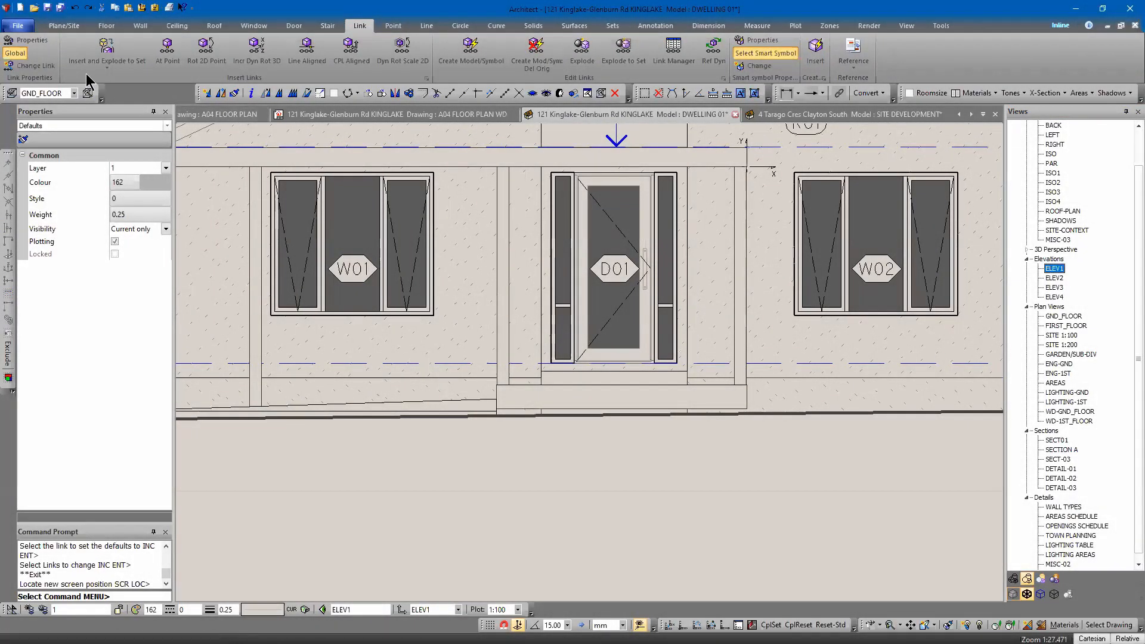
left_click(31, 65)
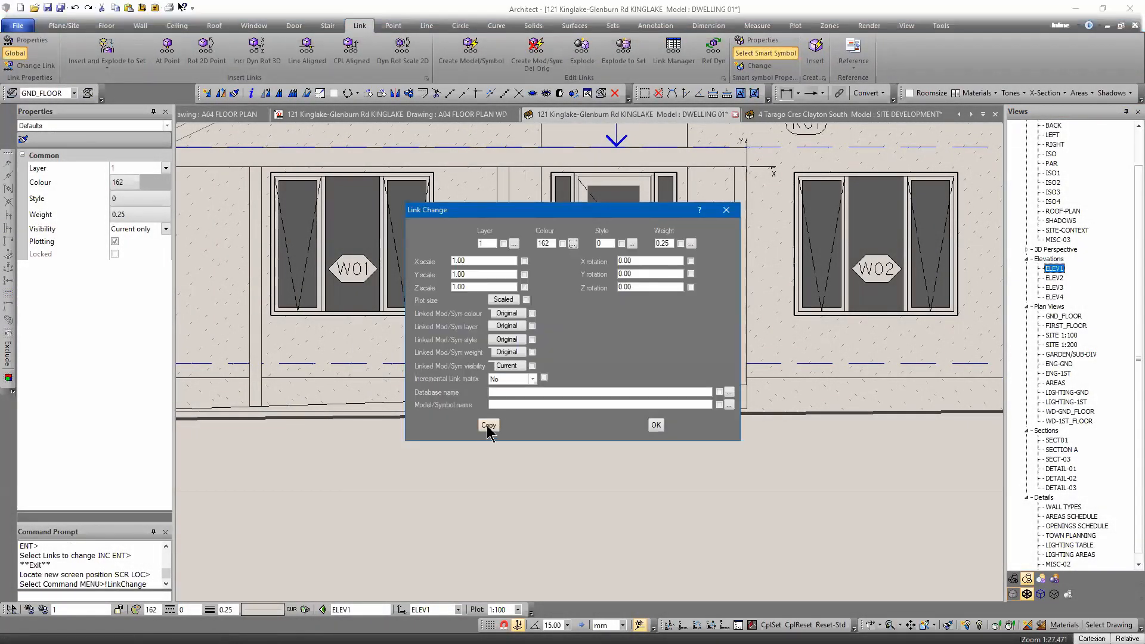
left_click(488, 425)
left_click(401, 292)
key("Return")
left_click(691, 260)
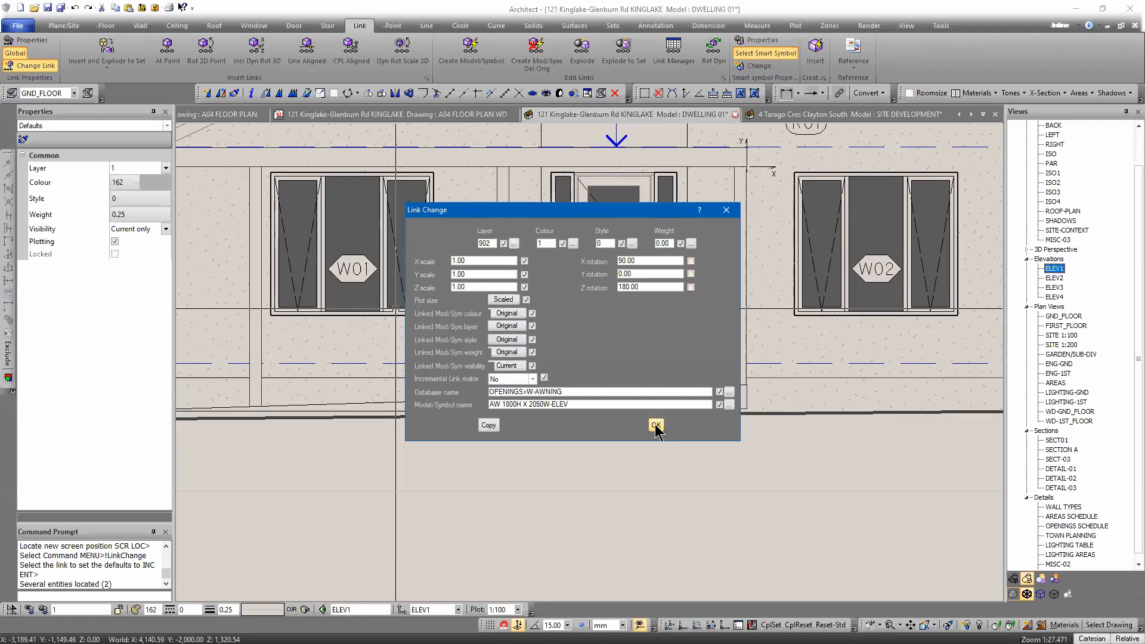
Copy the symbol name AW 1800H X 2050W-ELEV to the clipboard and confirm the Link Change settings.
left_click_drag(582, 404, 473, 406)
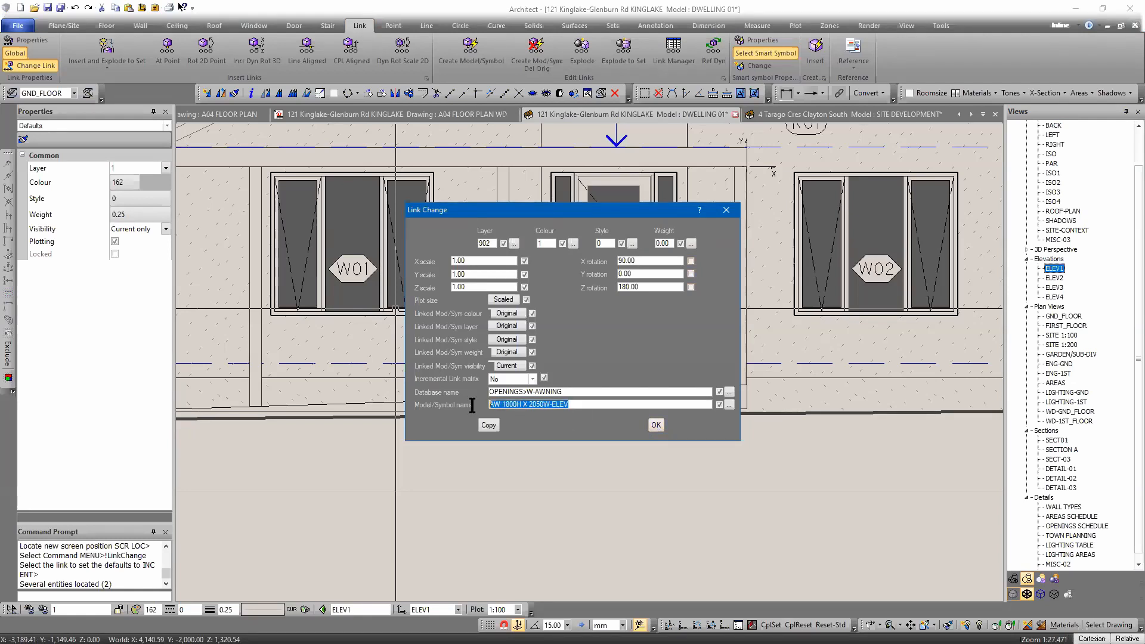
right_click(511, 406)
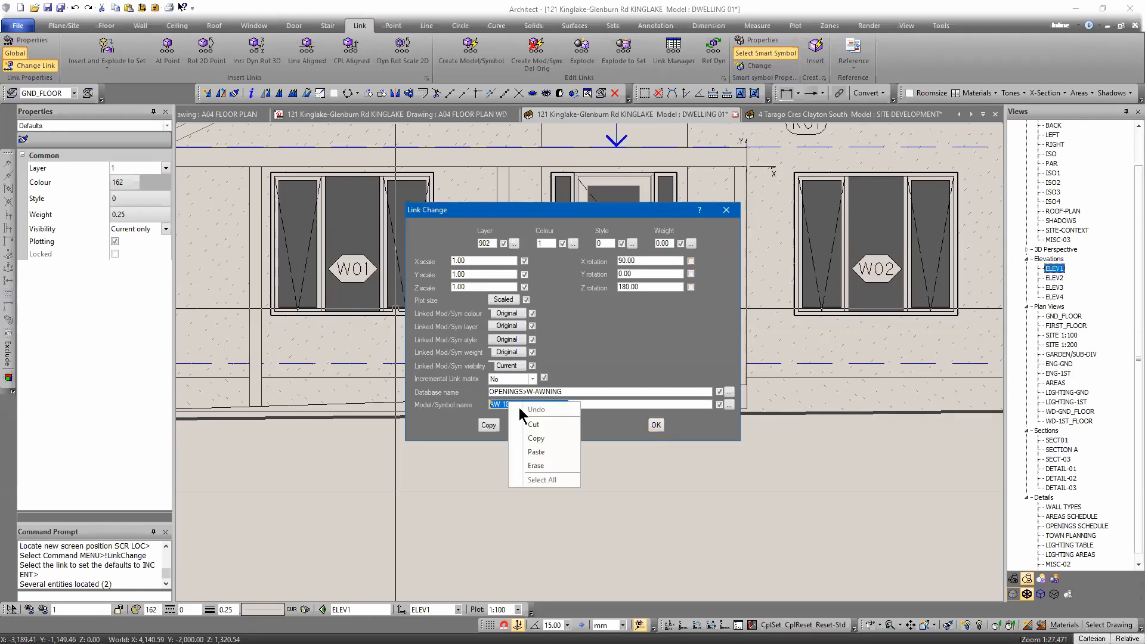
left_click(537, 439)
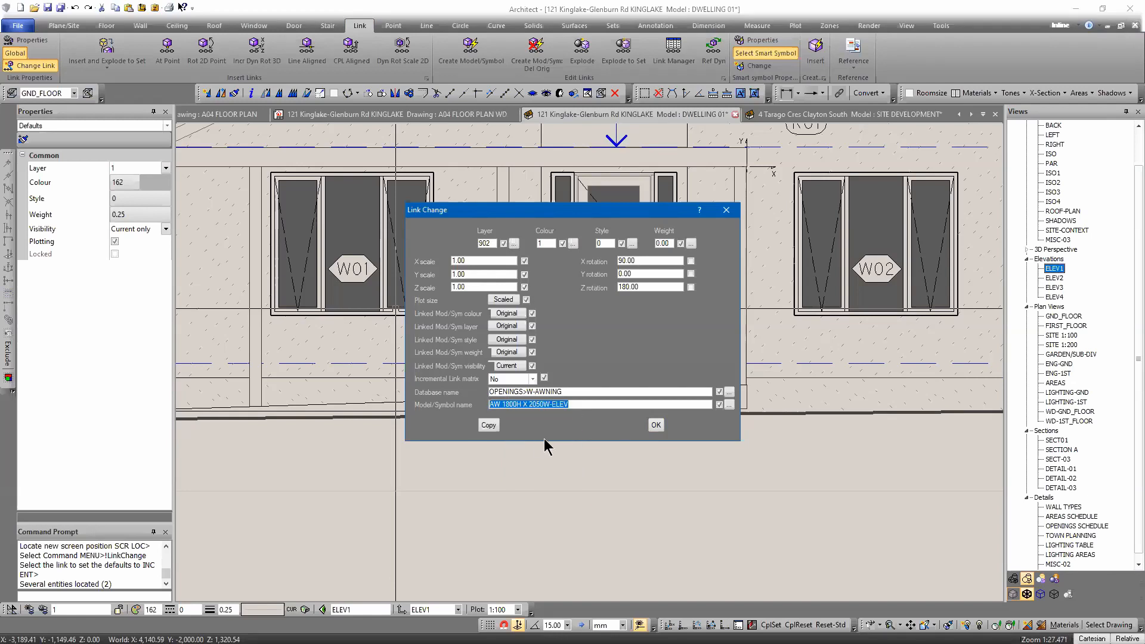
left_click(656, 426)
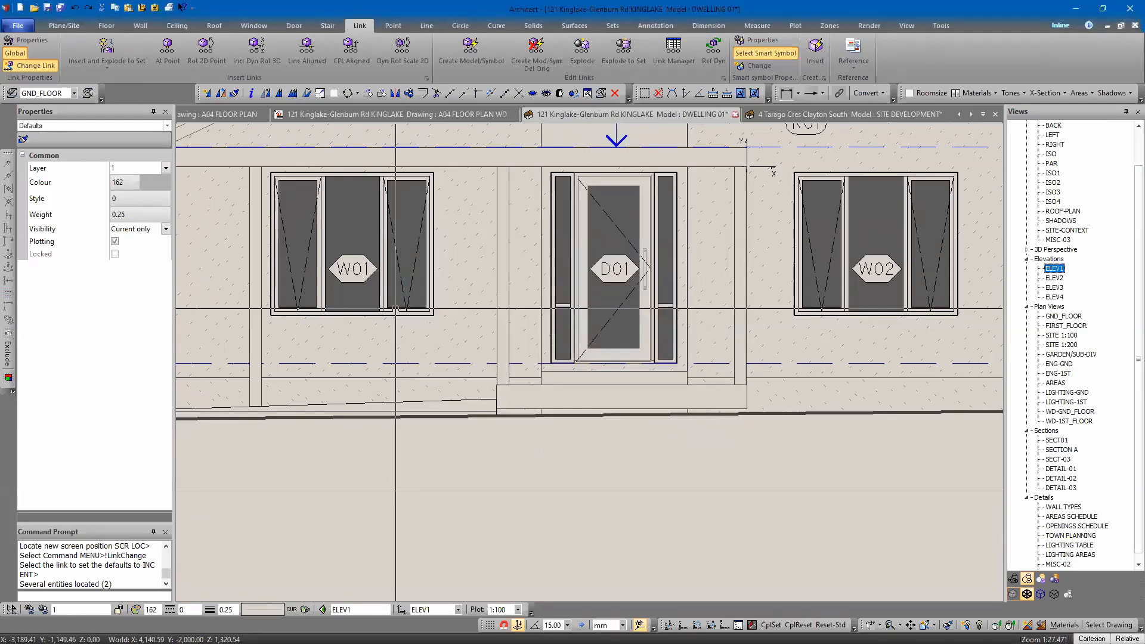
Return to the MISC-02 view and apply the copied link settings to the W01 window symbol.
double_click(1057, 564)
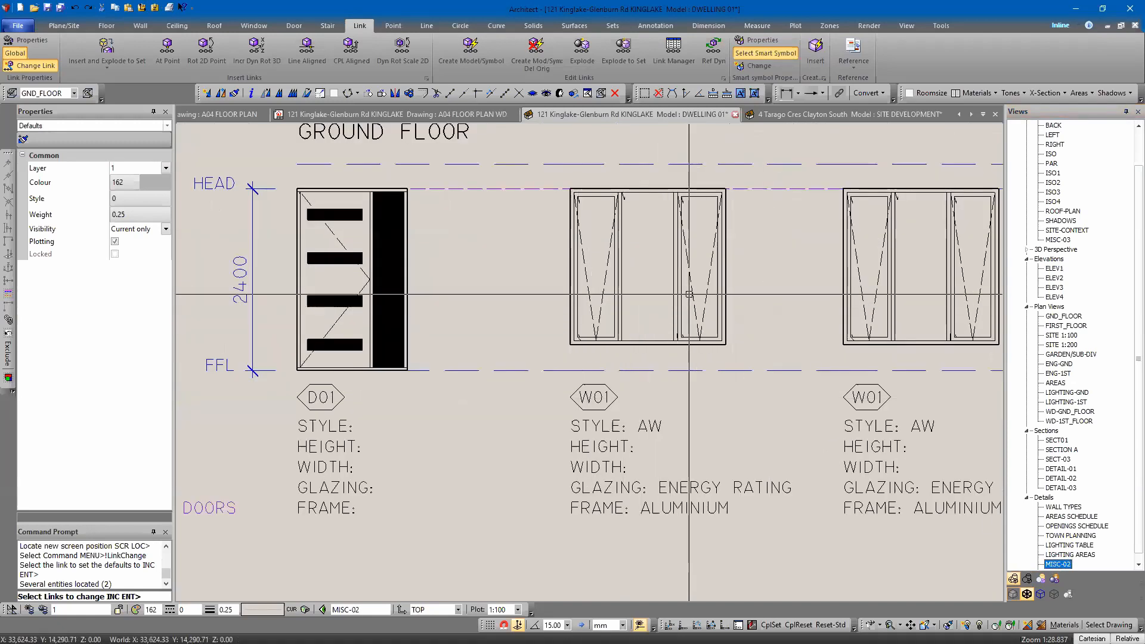
left_click(638, 255)
key("Return")
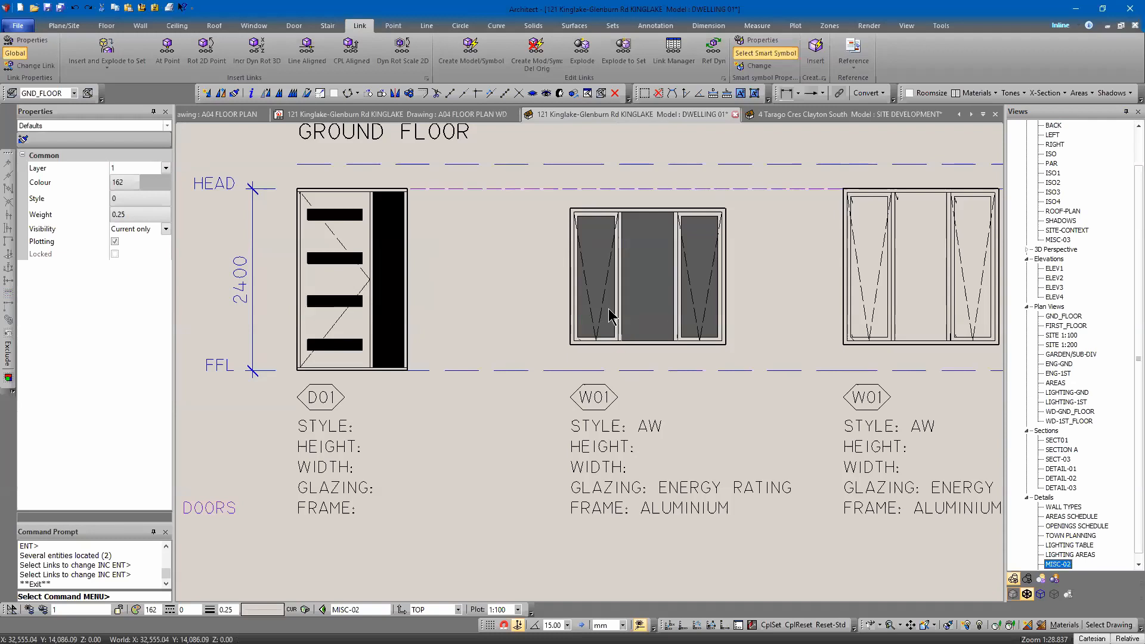
right_click(615, 215)
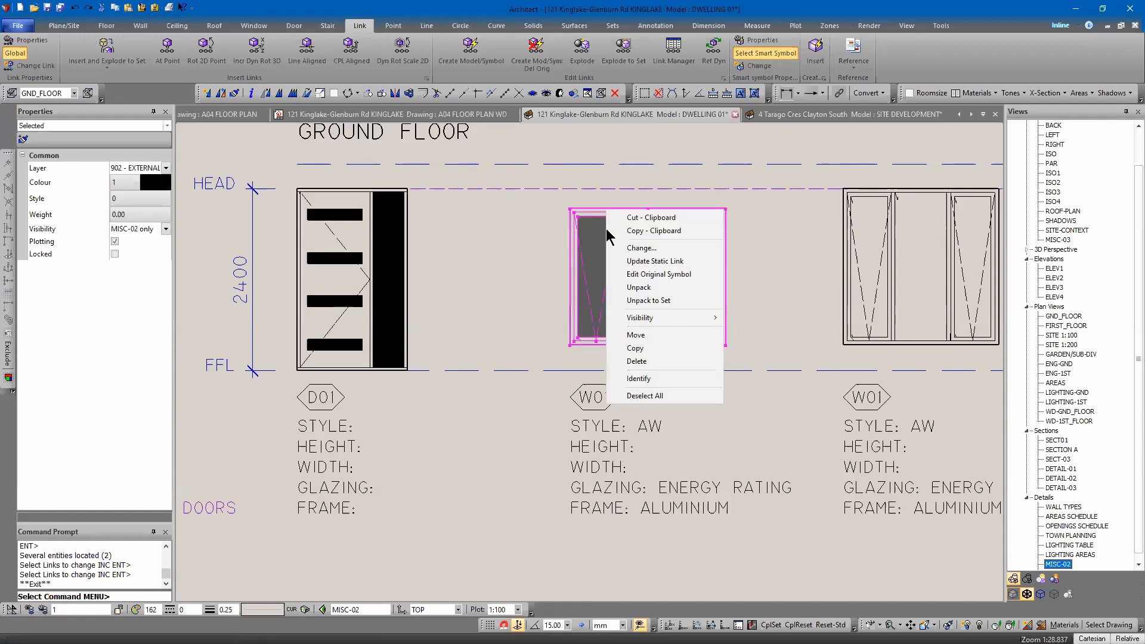
left_click(637, 335)
left_click(572, 209)
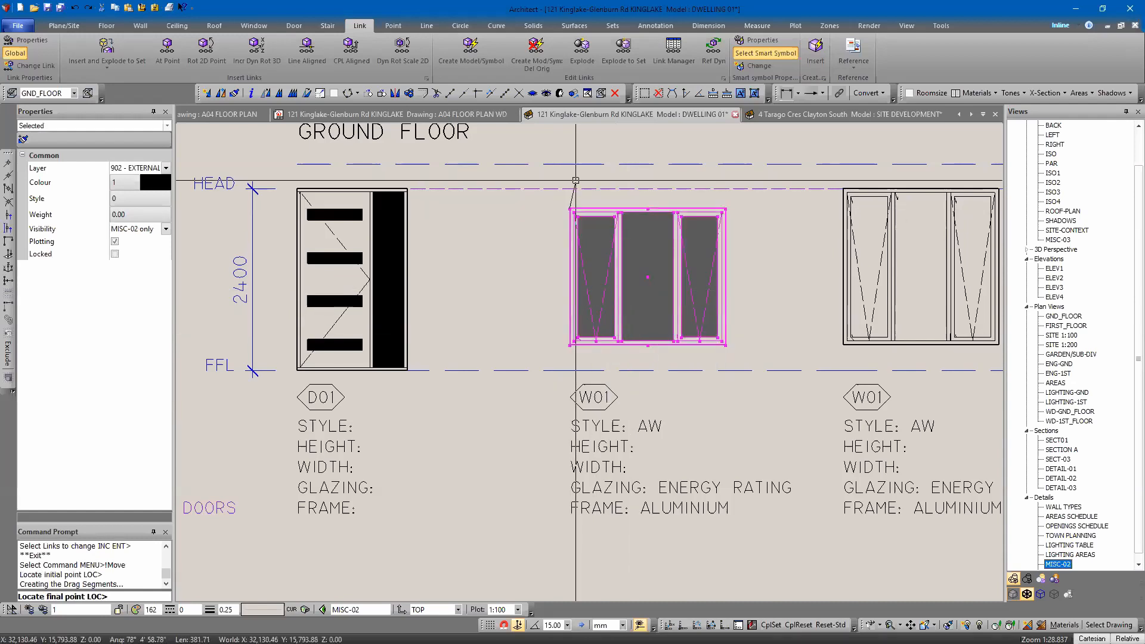
key("Escape")
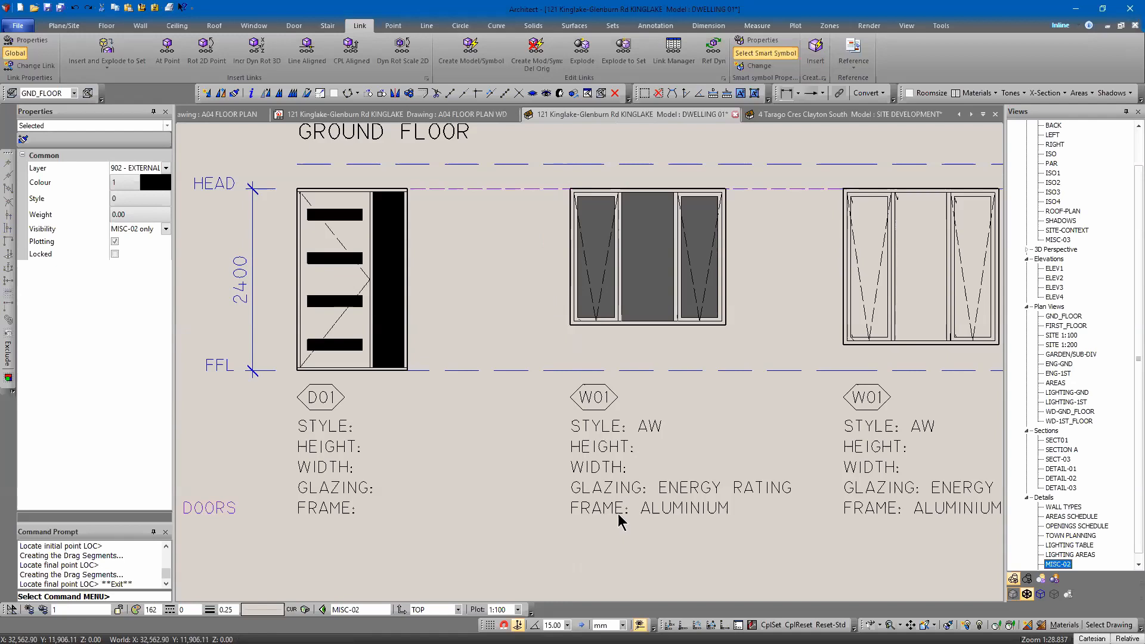
Edit the W01 schedule text and paste the symbol name below it.
right_click(643, 405)
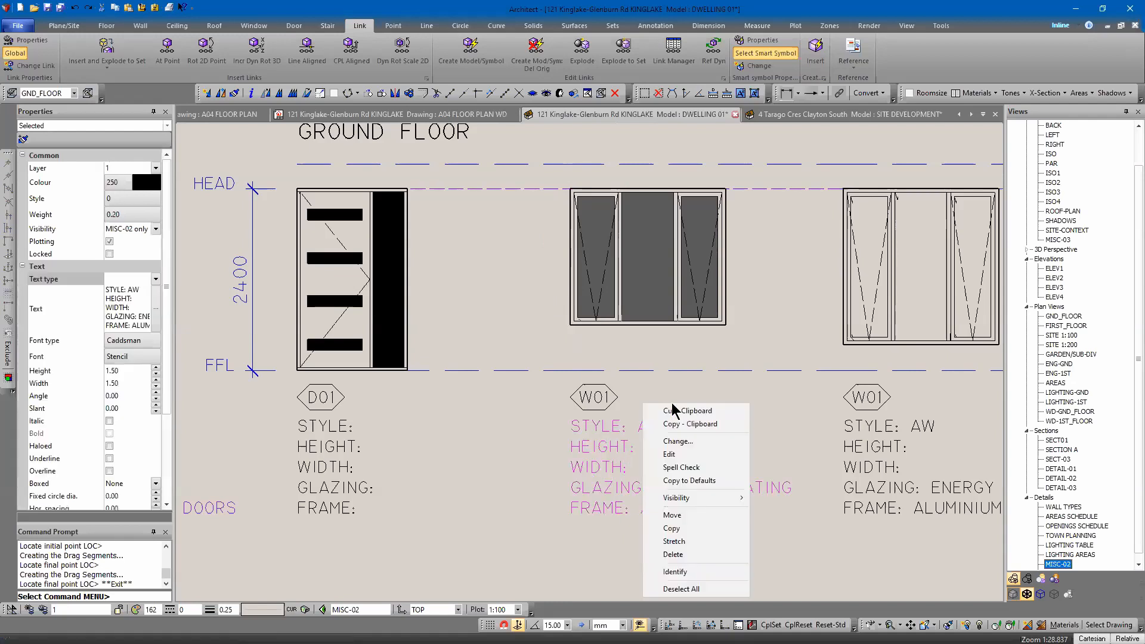
left_click(674, 446)
left_click(457, 272)
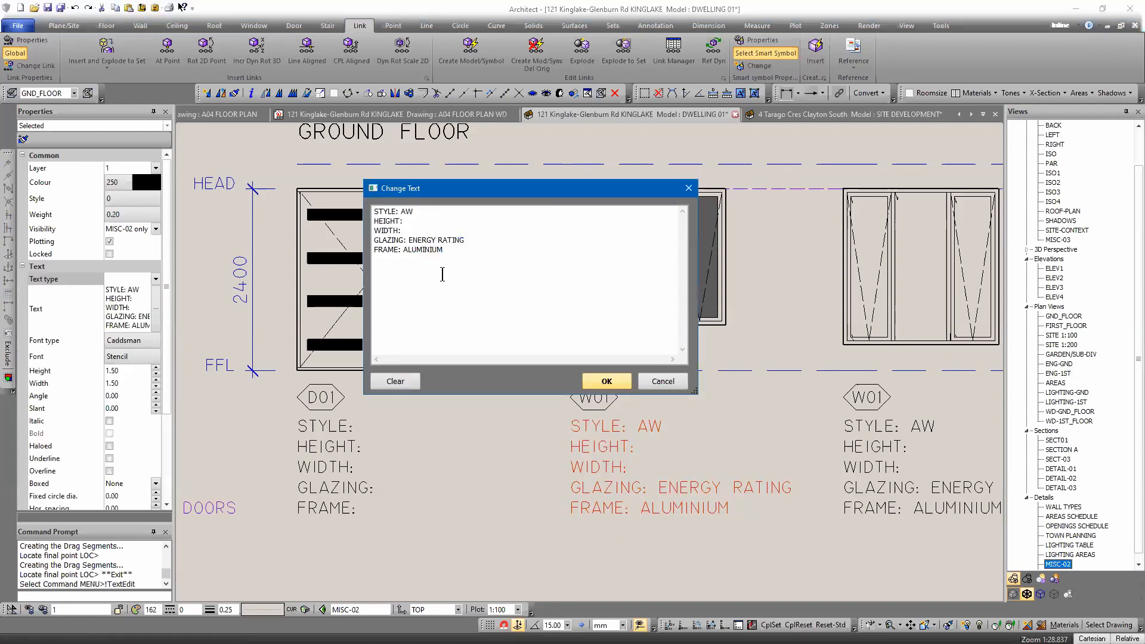
key("Return")
key("Return")
key("ctrl+v")
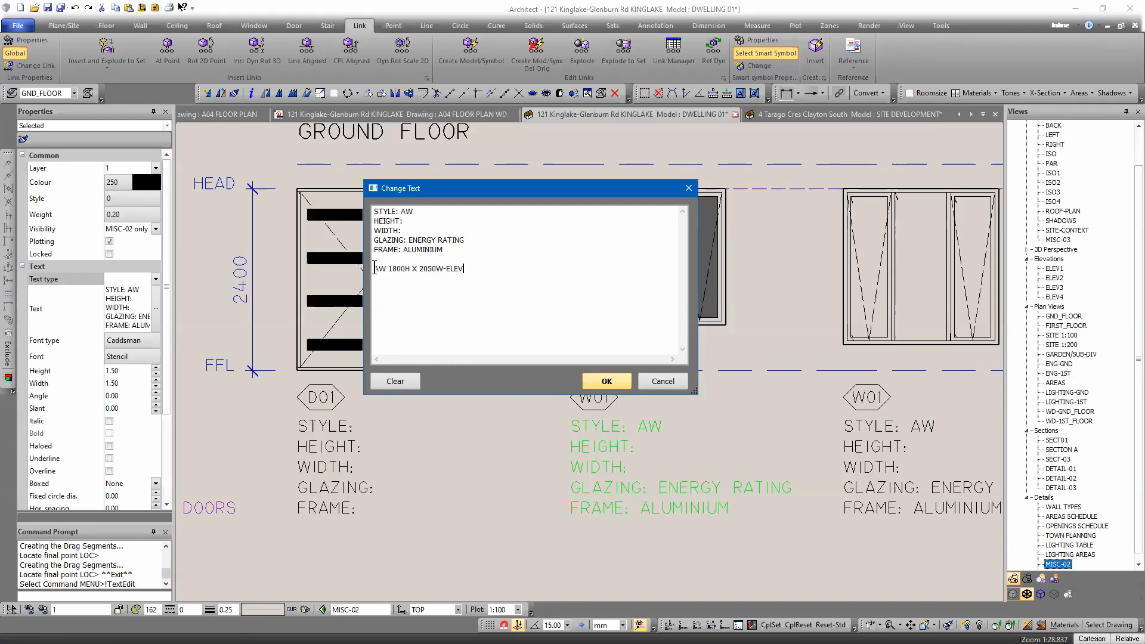
Enter 1800 as the height and 2050 as the width in the W01 schedule text.
left_click(404, 221)
type("1800")
left_click(426, 230)
type("2050")
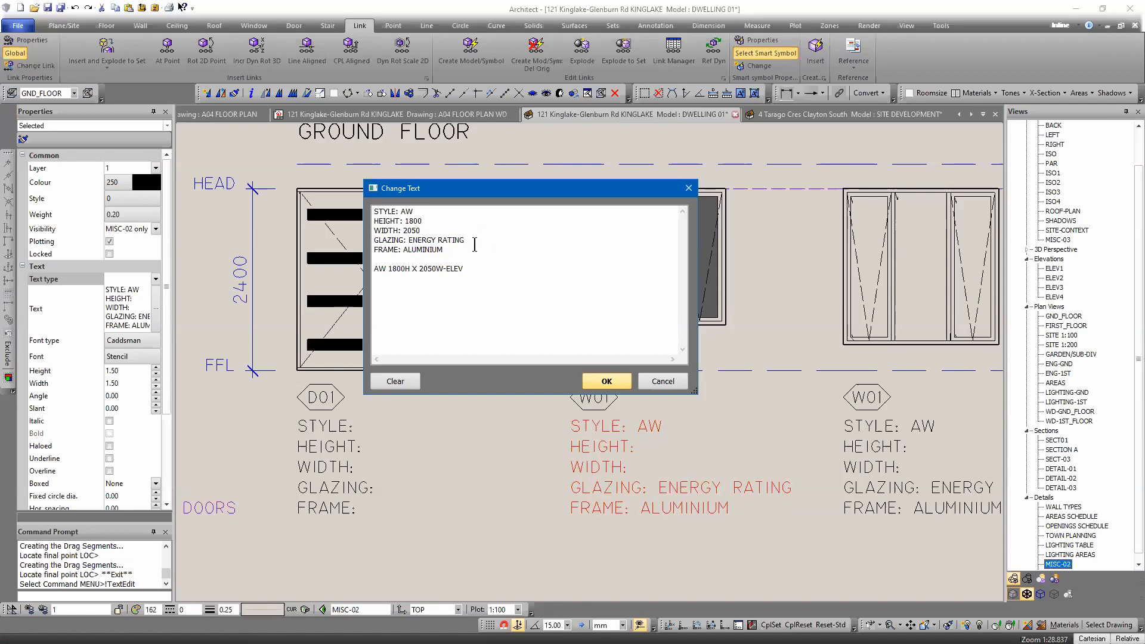
Replace the glazing with dbl glazing and the frame with timber in the W01 schedule text.
left_click_drag(464, 241, 423, 242)
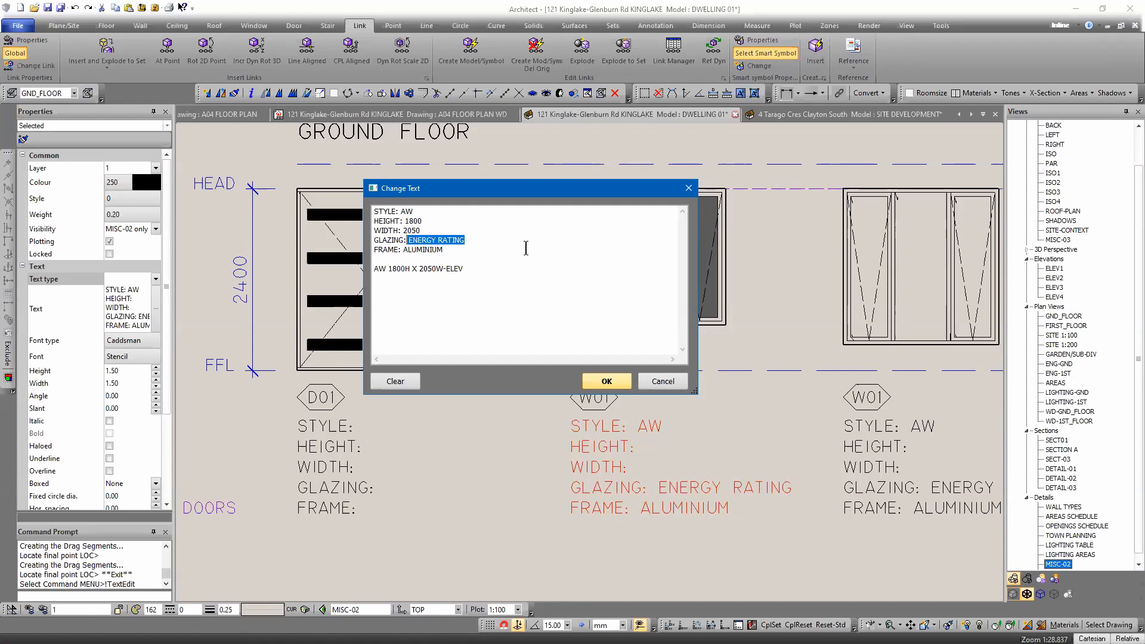
key("BackSpace")
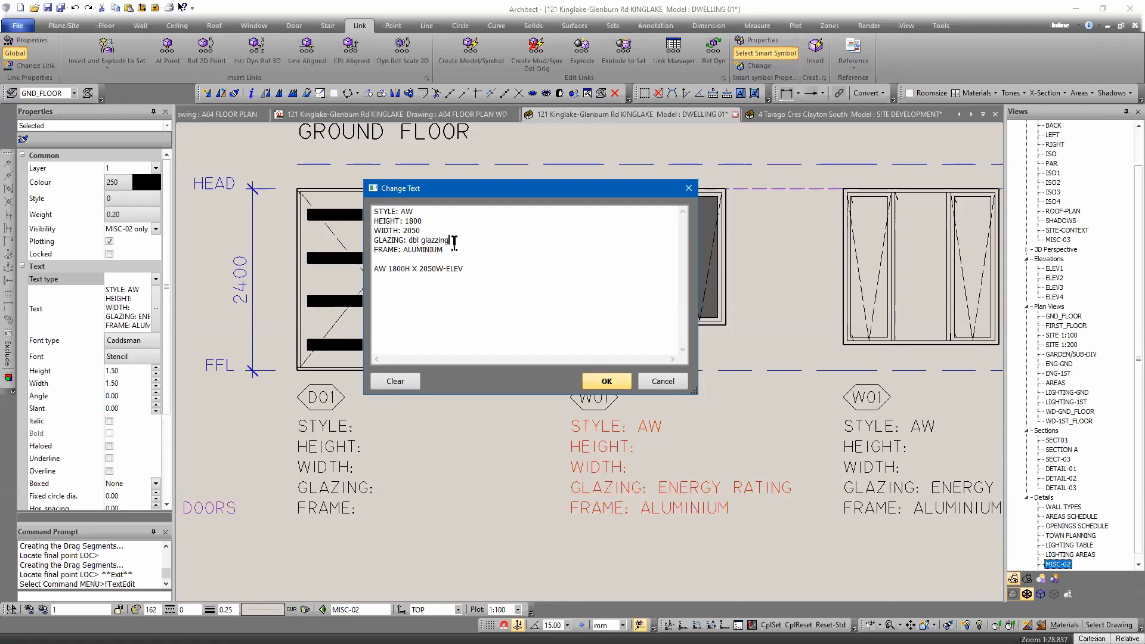
left_click_drag(454, 251, 422, 251)
type("timder")
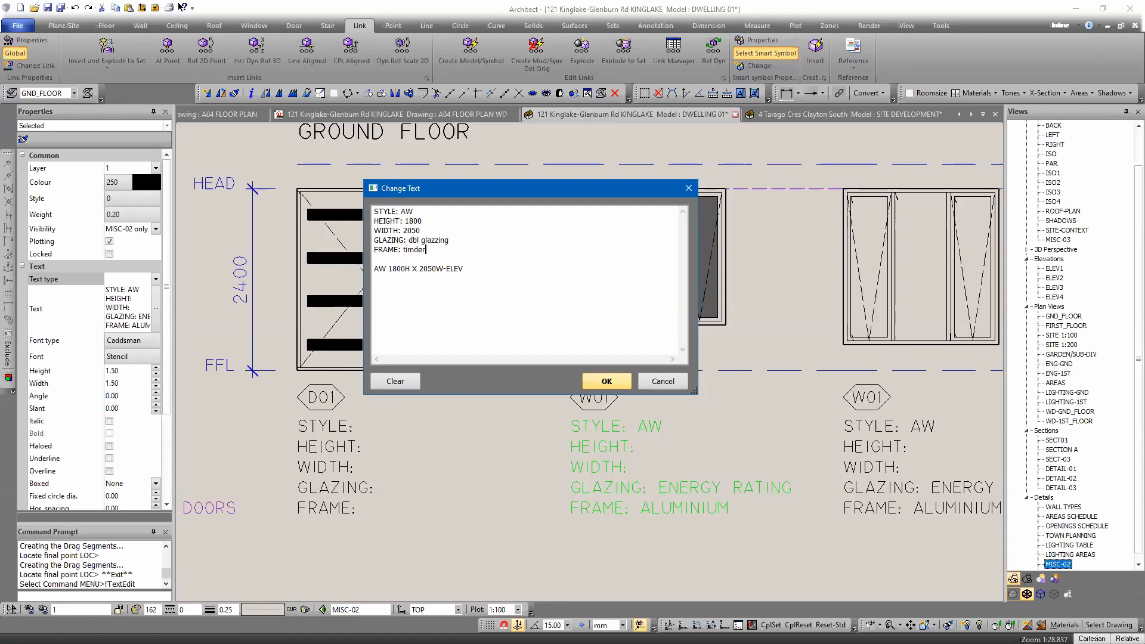
key("BackSpace")
key("BackSpace")
key("BackSpace")
type("ber")
Delete the pasted symbol name line and confirm the text changes.
left_click_drag(414, 210, 406, 209)
left_click_drag(464, 268, 373, 271)
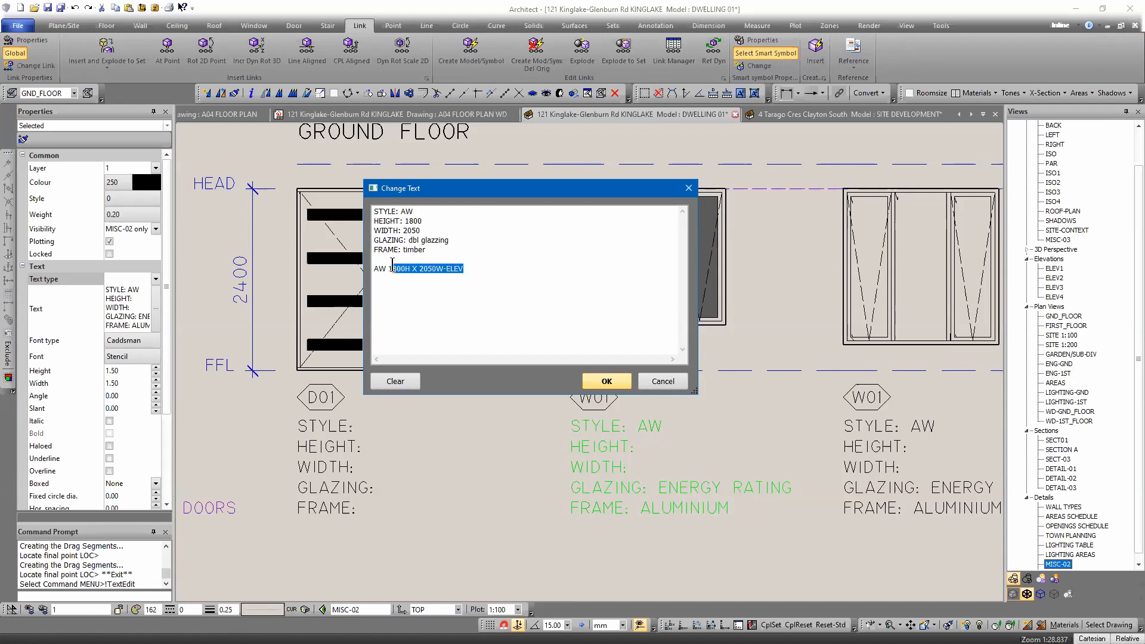
left_click(607, 382)
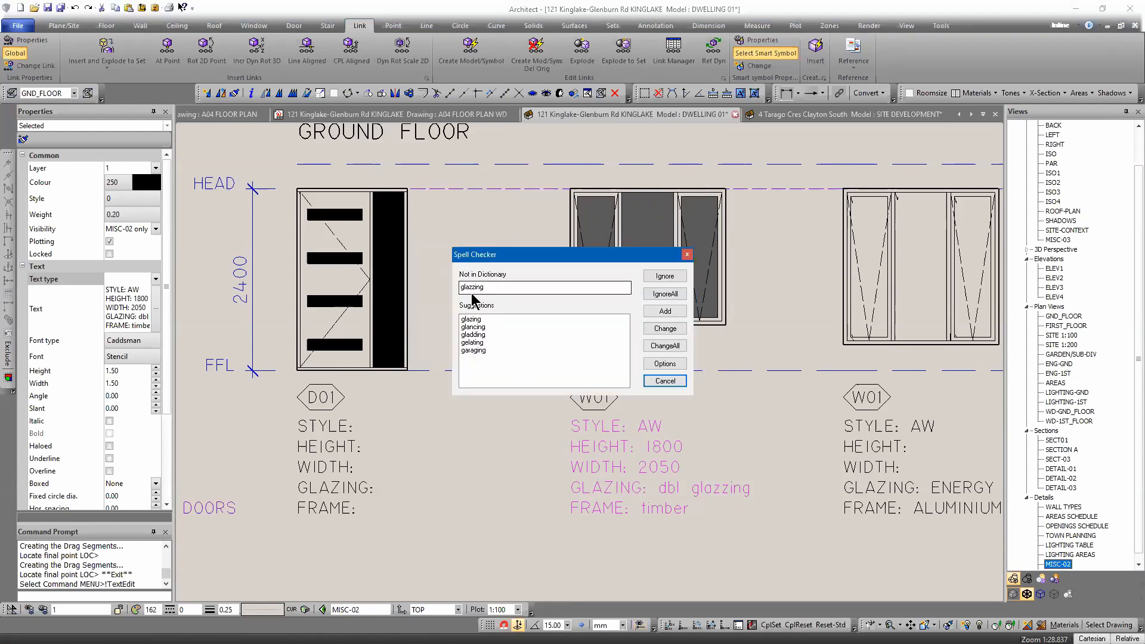
Apply the spell checker's change for glazing and convert the W01 schedule text to uppercase.
left_click(473, 287)
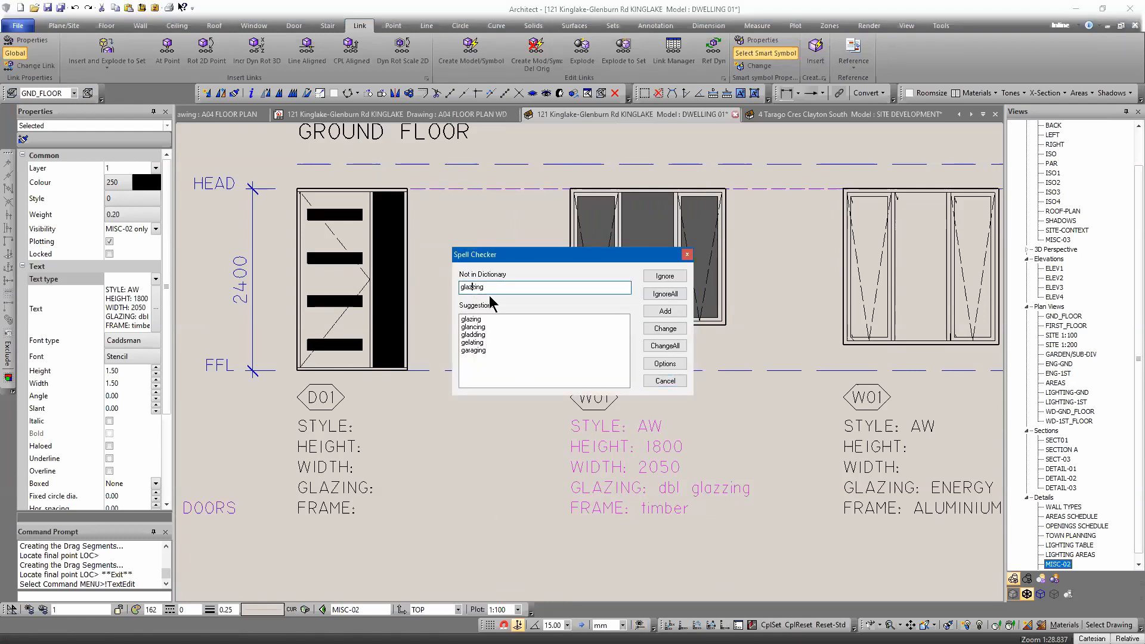
left_click(658, 331)
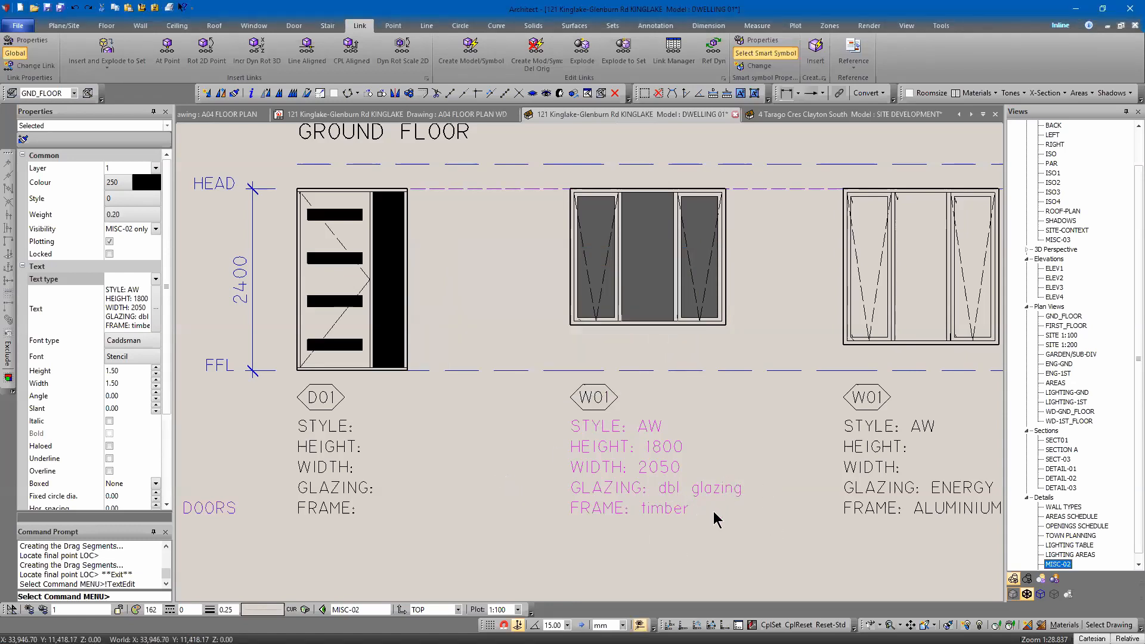
key("shift+F3")
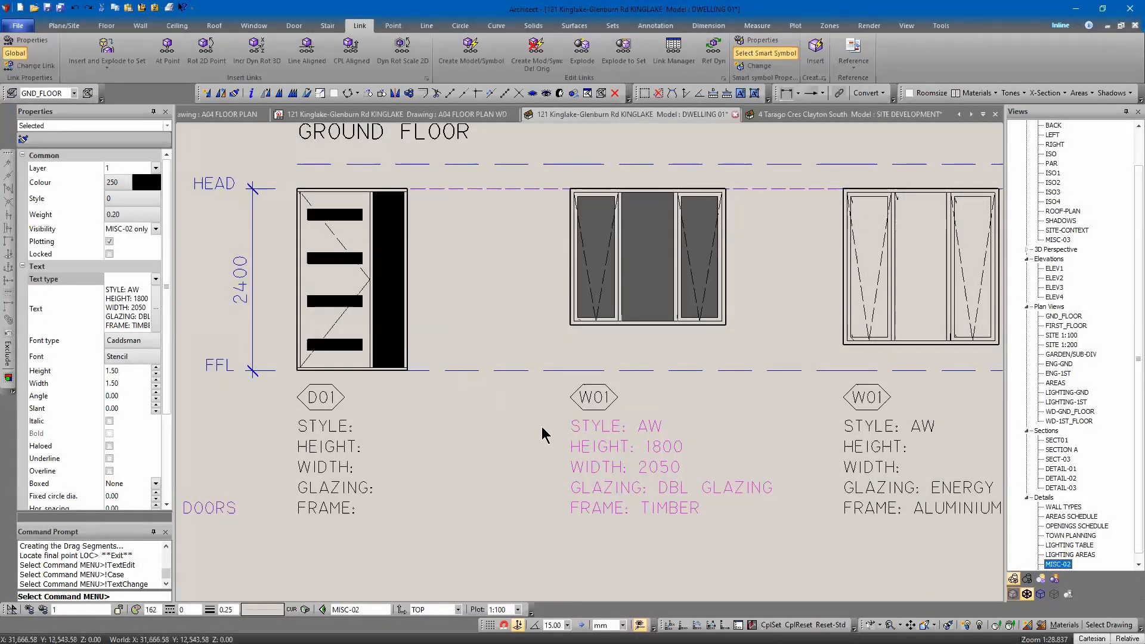
From the ELEV2 elevation, open the W04 window's link settings and copy its symbol name AW 2400H X 1810W-ELEV.
scroll(541, 425, "down", 5)
key("Escape")
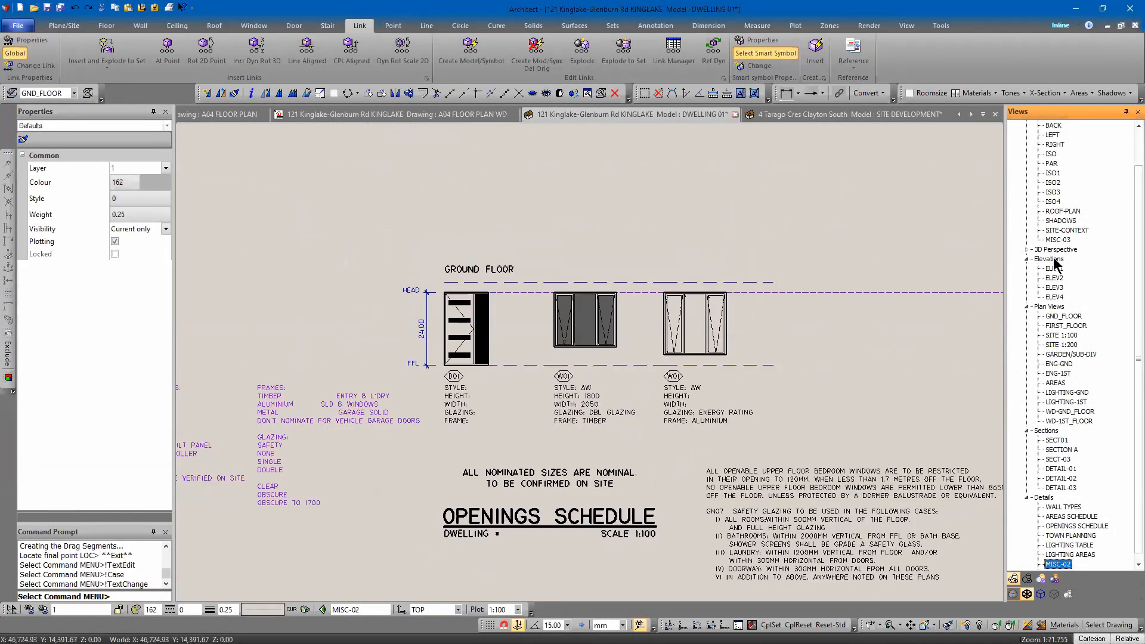
left_click(1055, 287)
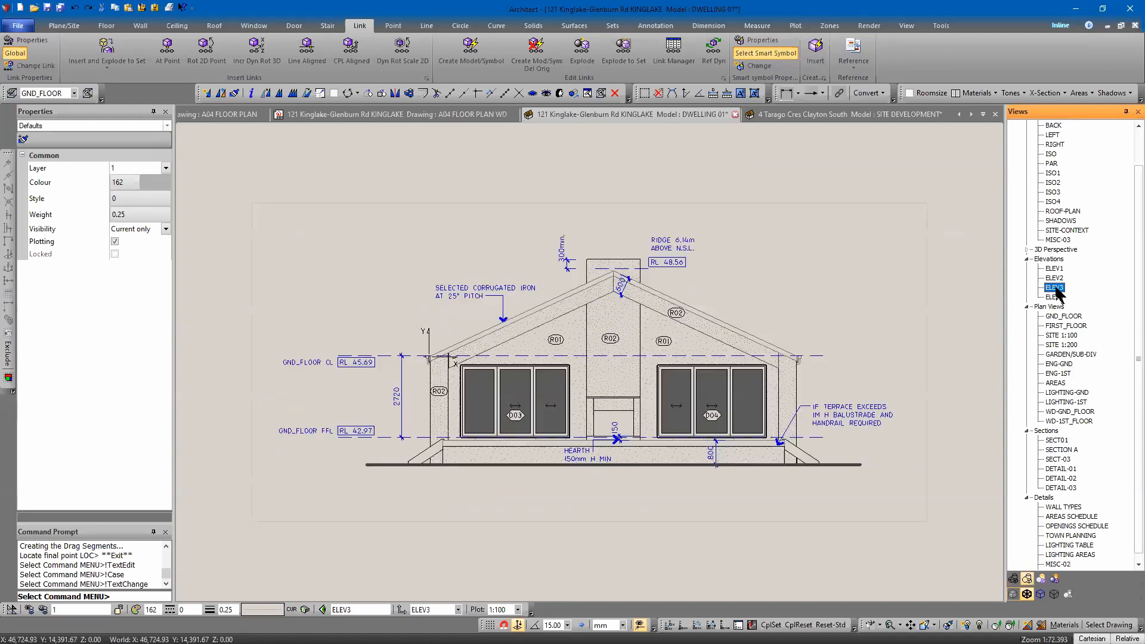
left_click(1052, 278)
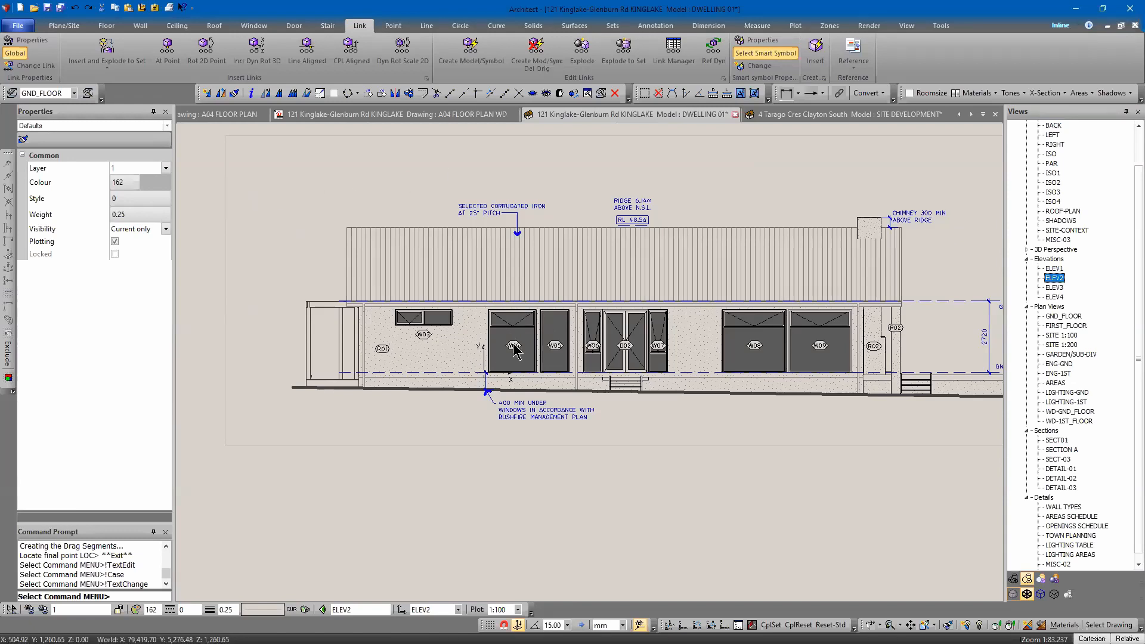
left_click(36, 65)
left_click(483, 425)
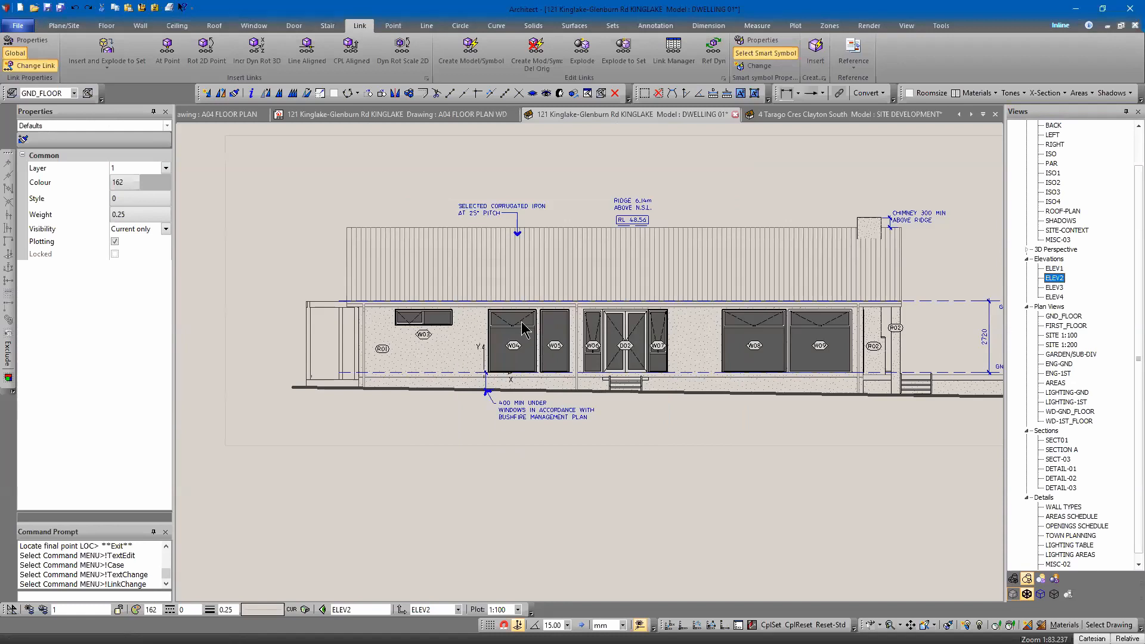
left_click(516, 314)
key("Return")
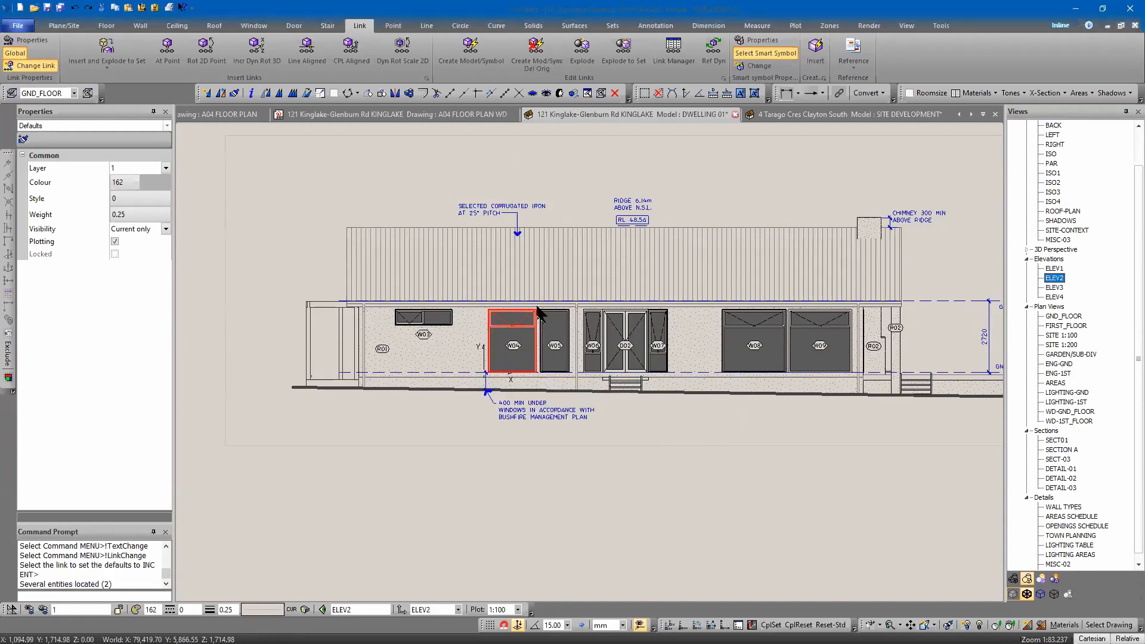
left_click(690, 261)
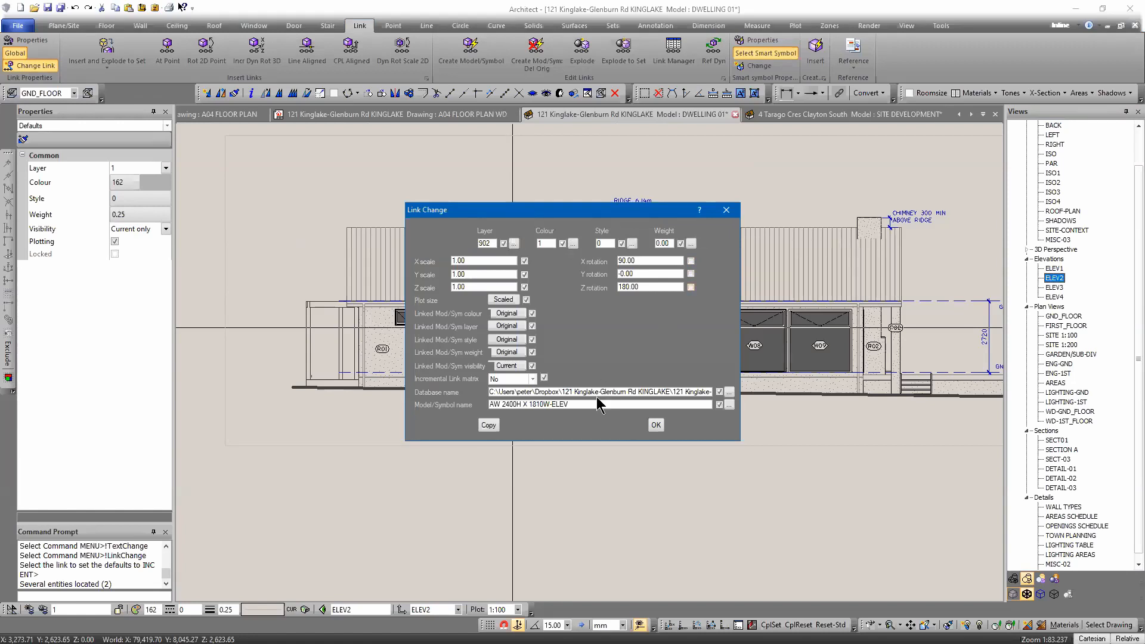
left_click_drag(597, 405, 471, 406)
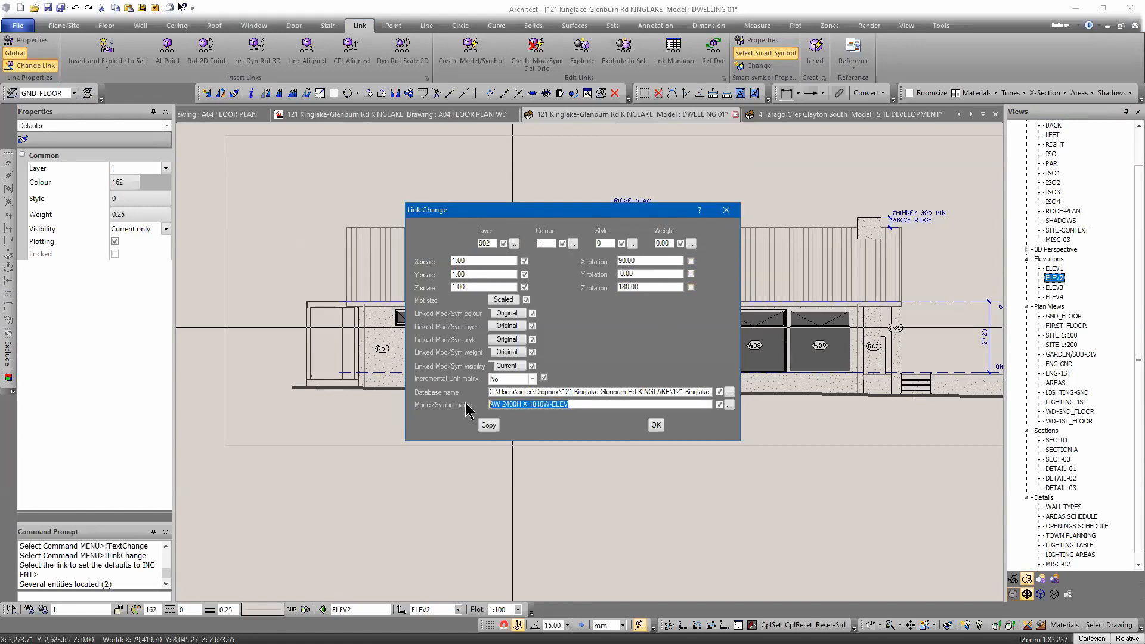
right_click(536, 401)
left_click(562, 438)
left_click(656, 425)
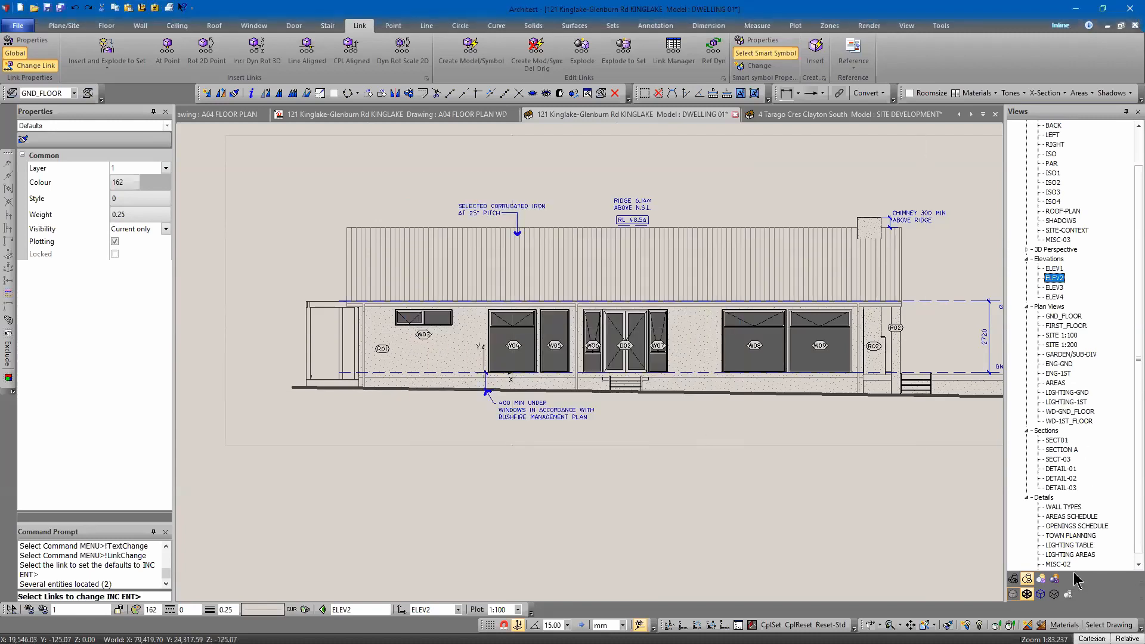
Apply the copied link to the third window symbol in the openings schedule.
left_click(1057, 564)
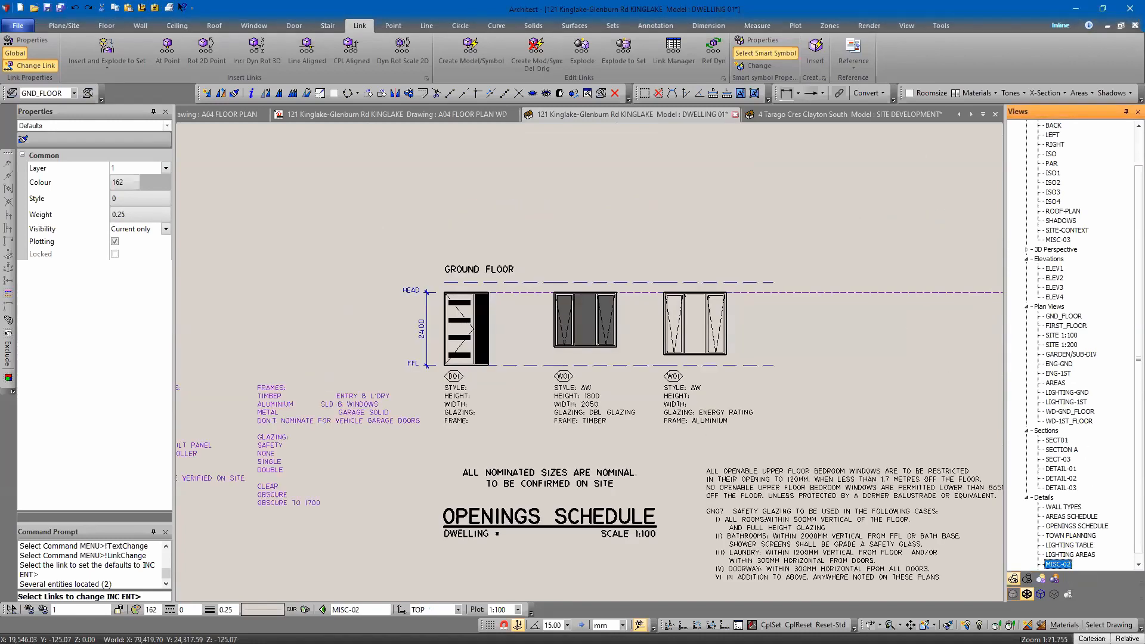
left_click(686, 331)
right_click(686, 301)
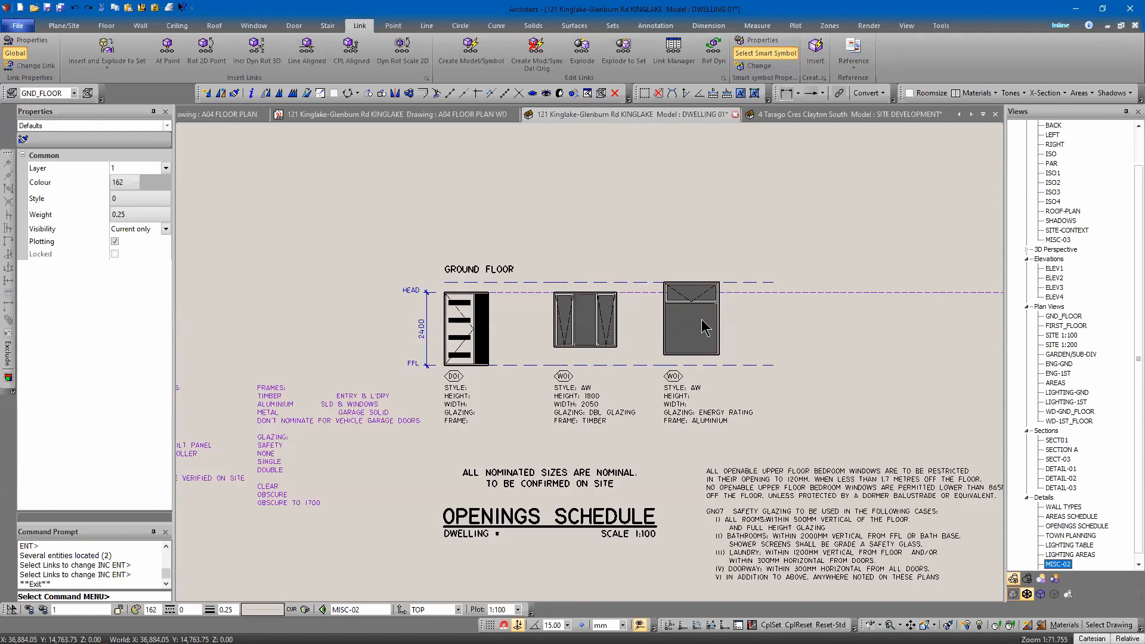
Move the new window symbol down so its top aligns with the head line.
scroll(680, 325, "up", 4)
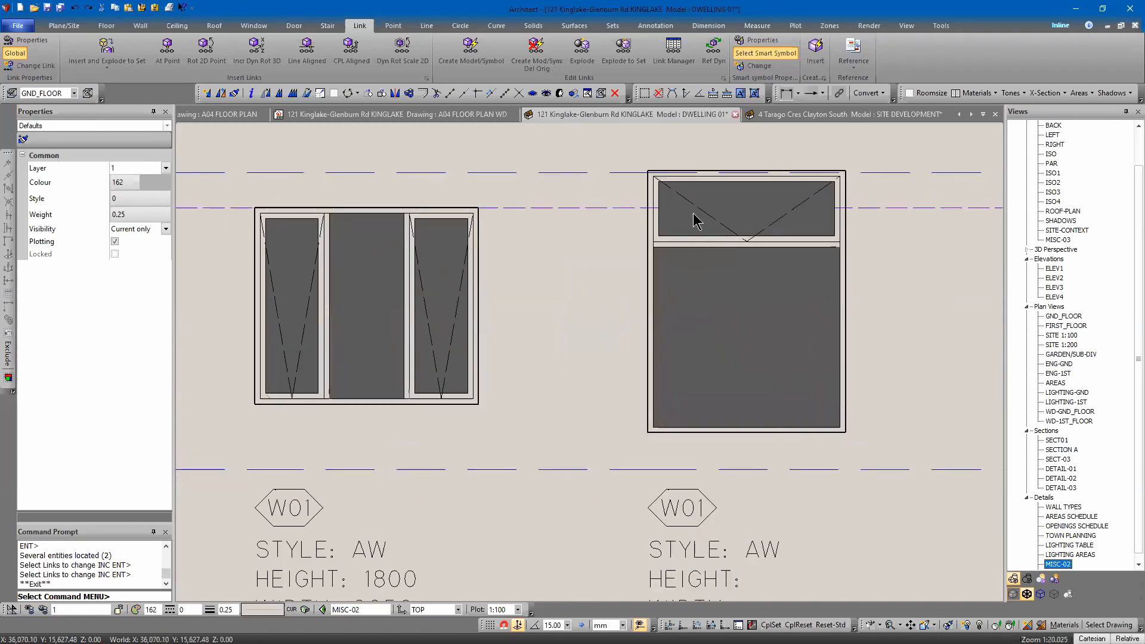
left_click(652, 179)
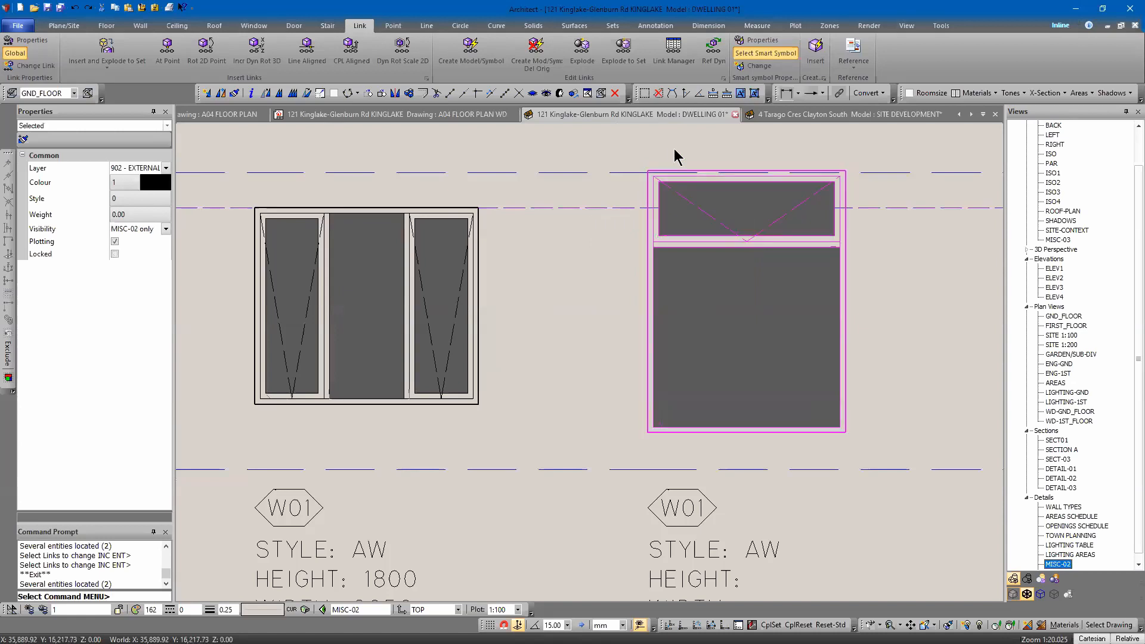
right_click(681, 139)
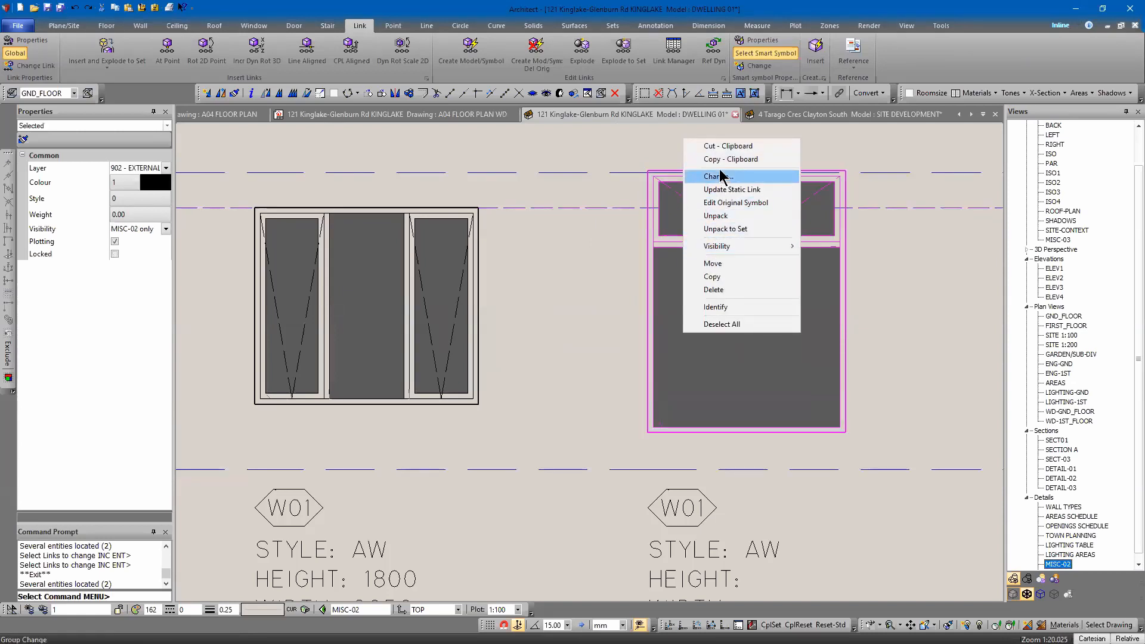
left_click(714, 265)
left_click(653, 248)
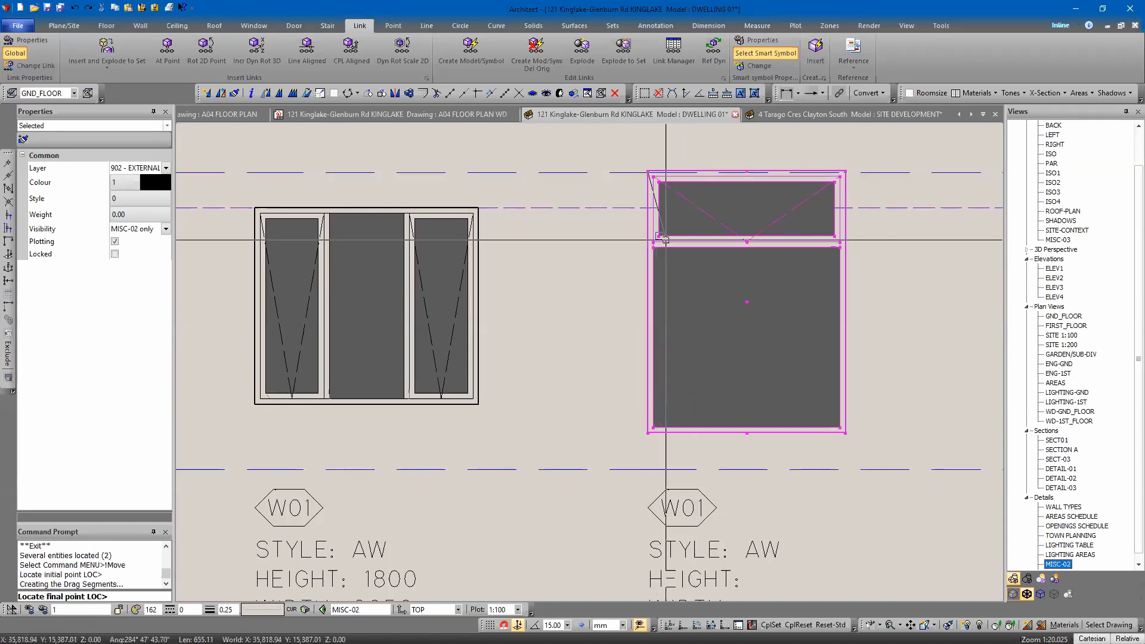
left_click(646, 209)
key("Escape")
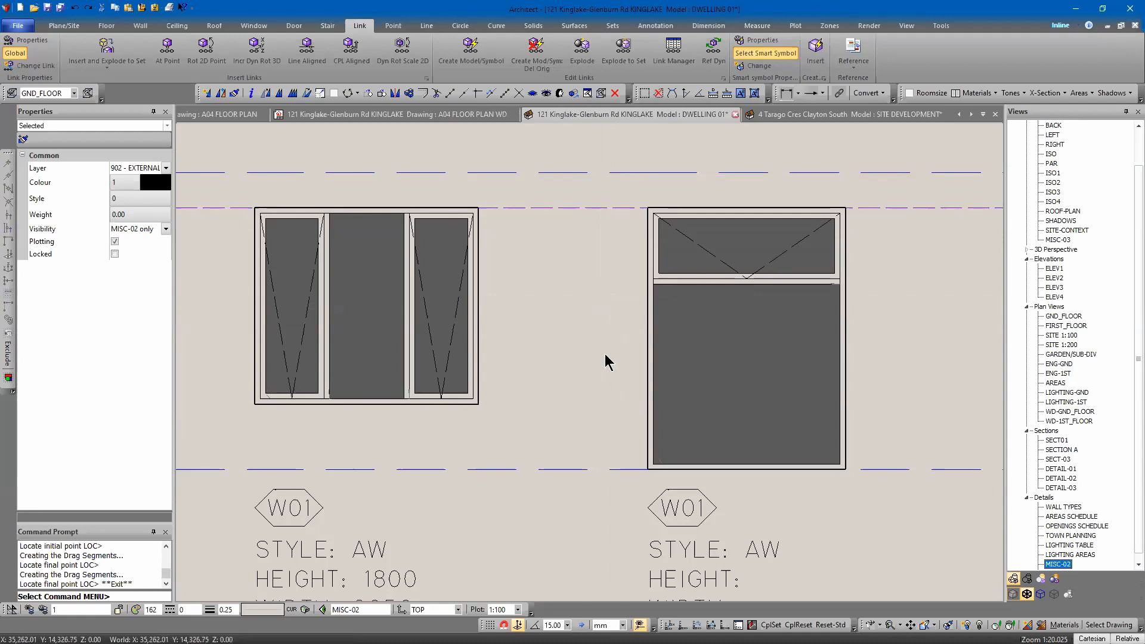
Relabel the third schedule symbol's tag as W04.
scroll(616, 361, "down", 1)
double_click(653, 477)
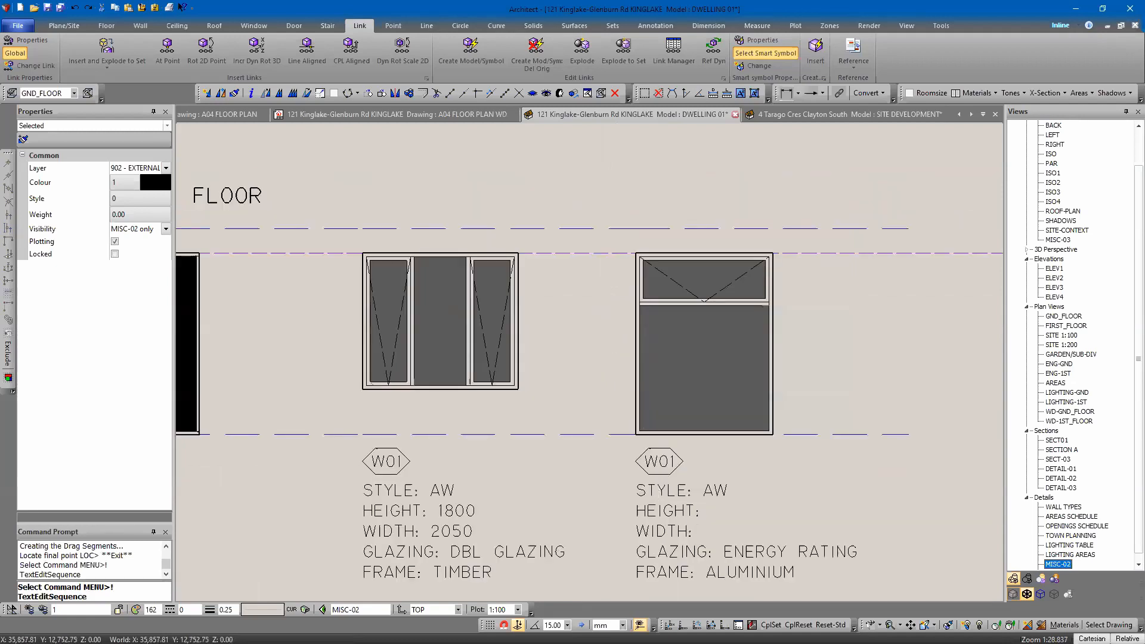
left_click(649, 459)
type("W04")
key("Return")
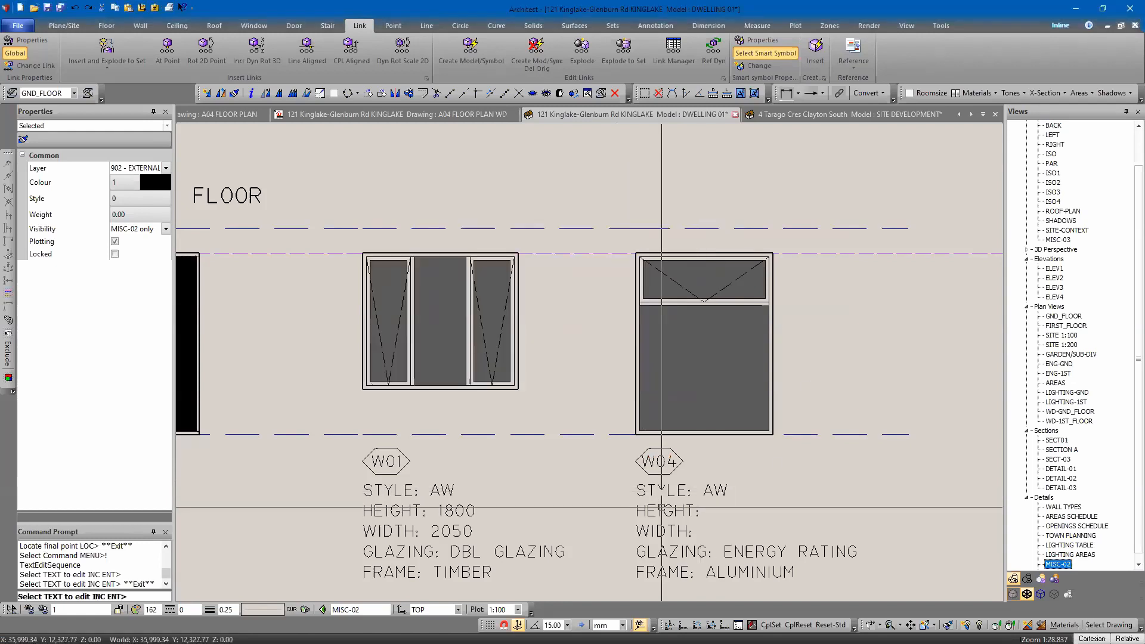
Paste the AW 2400H X 1810W-ELEV symbol name on a new line below the W04 schedule text.
left_click(661, 520)
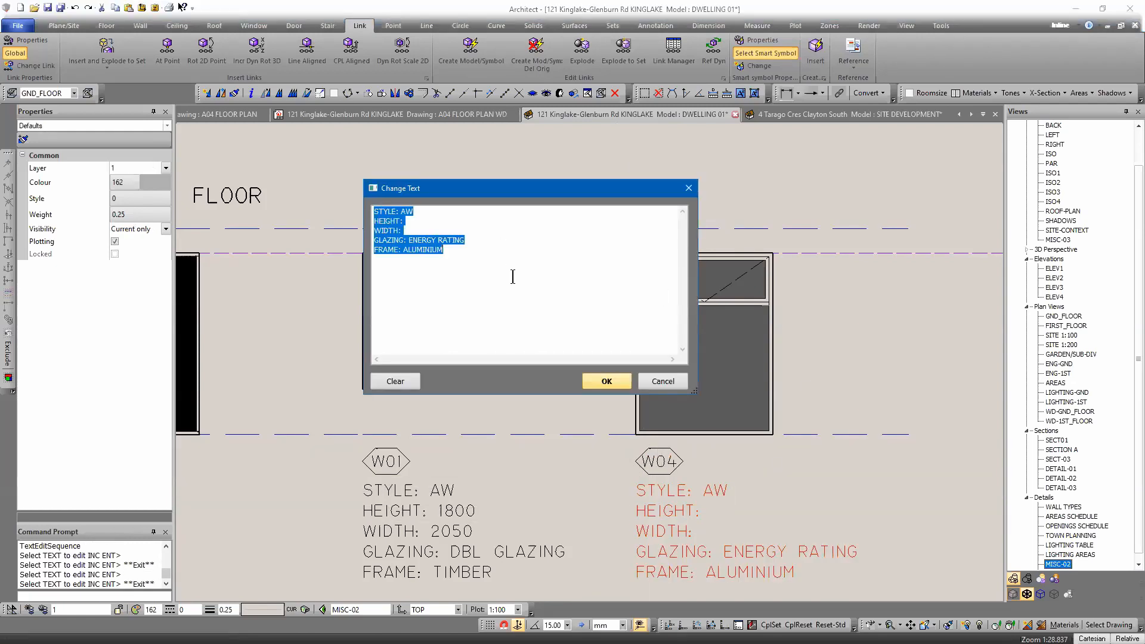
left_click(490, 283)
key("Return")
key("Return")
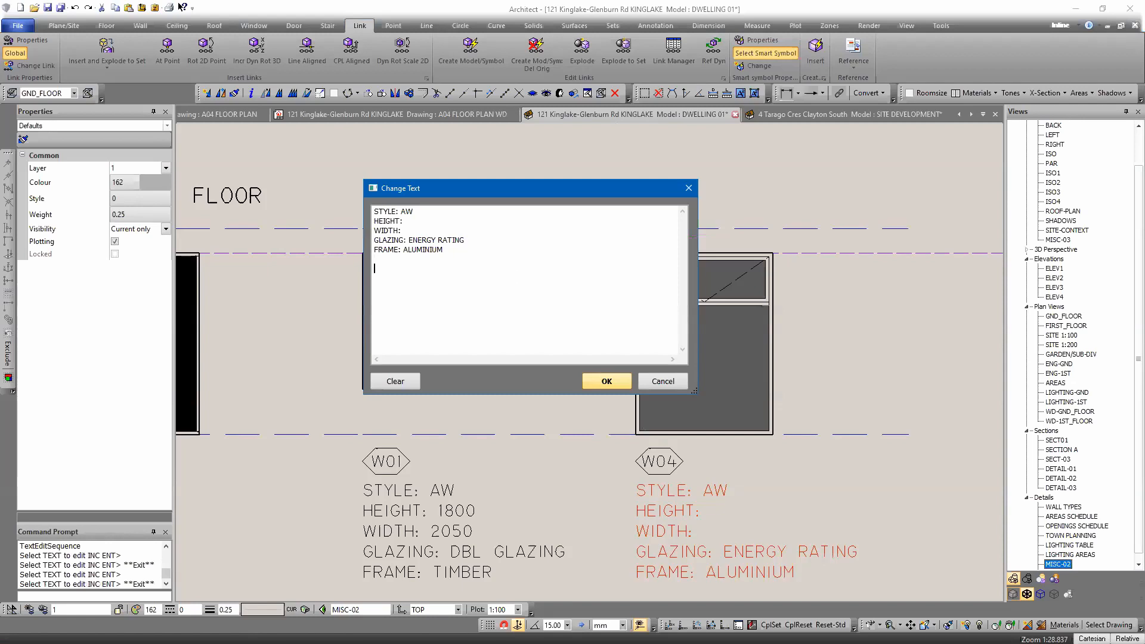
key("ctrl+v")
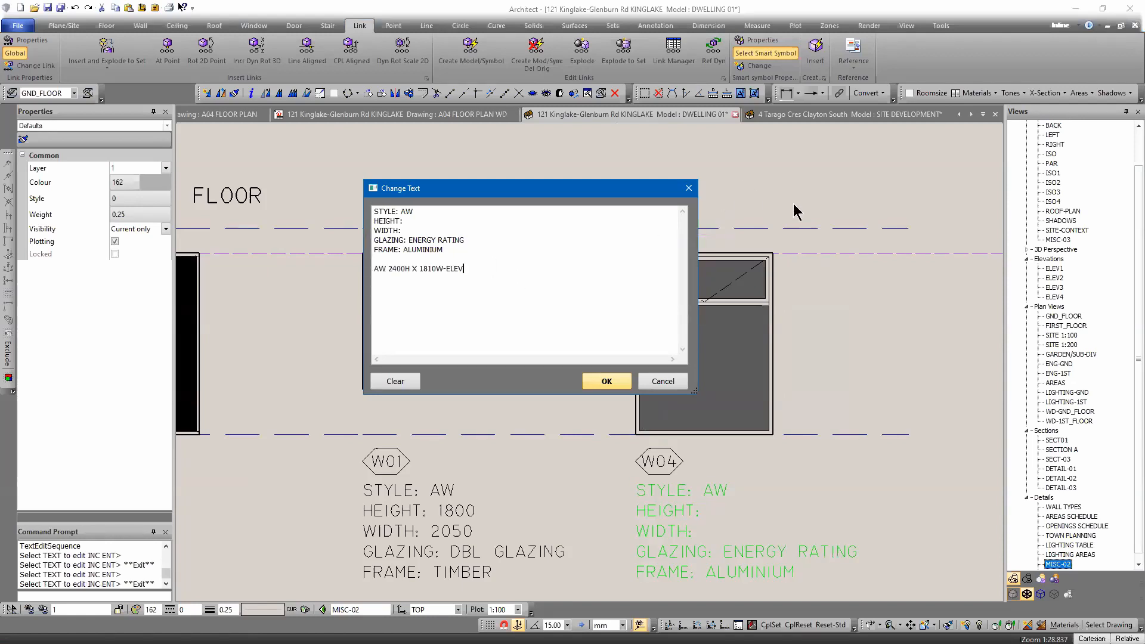
left_click(690, 189)
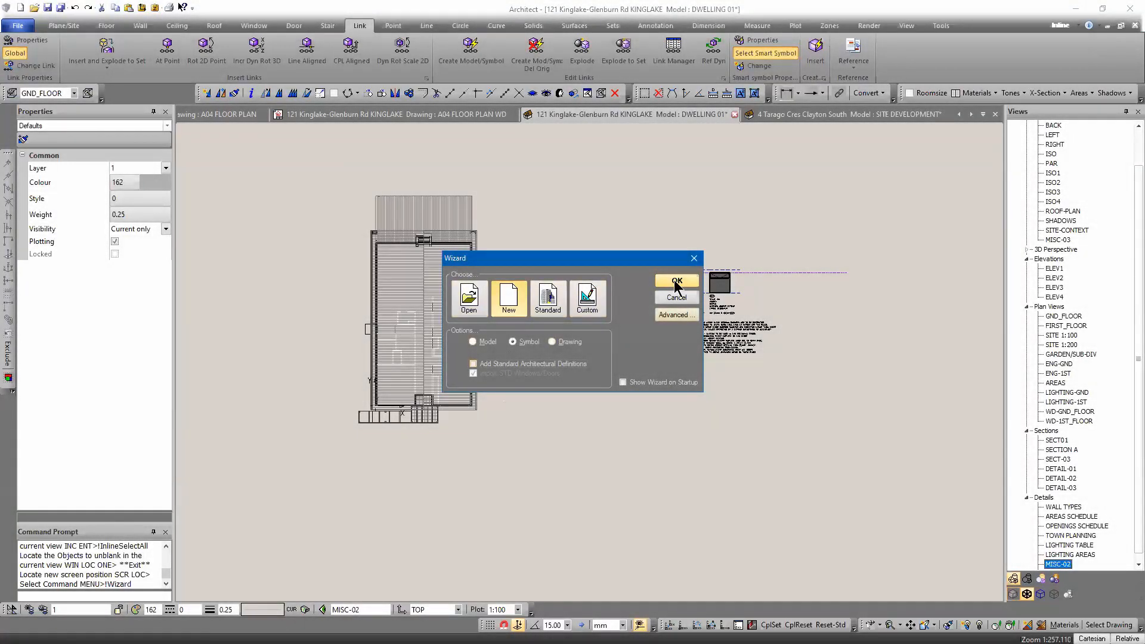
Start a new blank symbol drawing from the wizard.
left_click(676, 281)
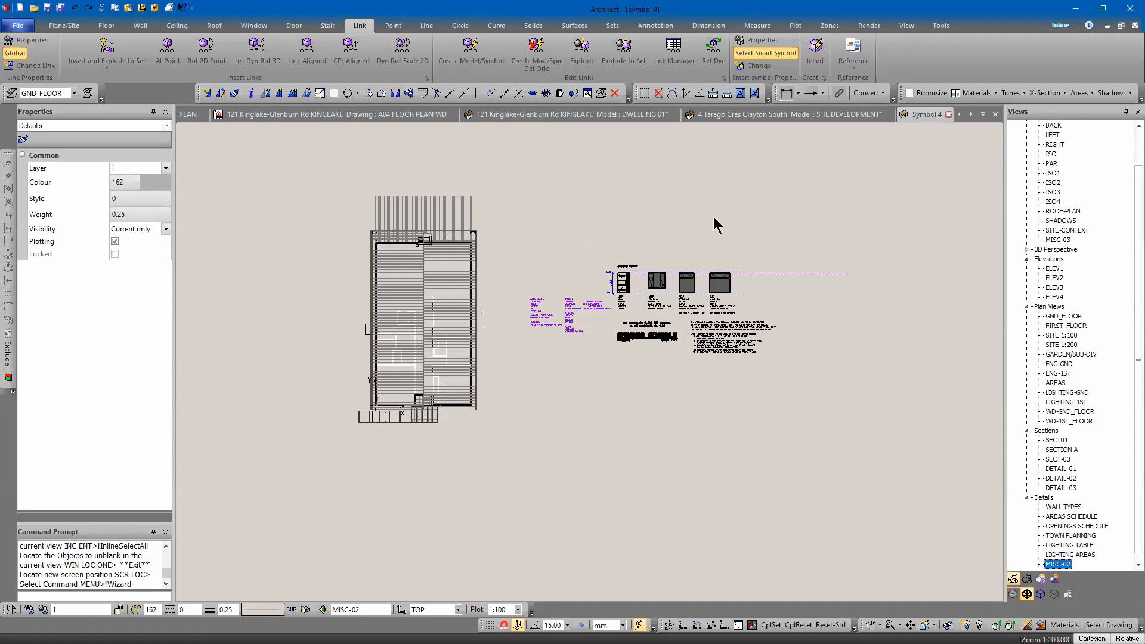
middle_click_drag(839, 281, 686, 340)
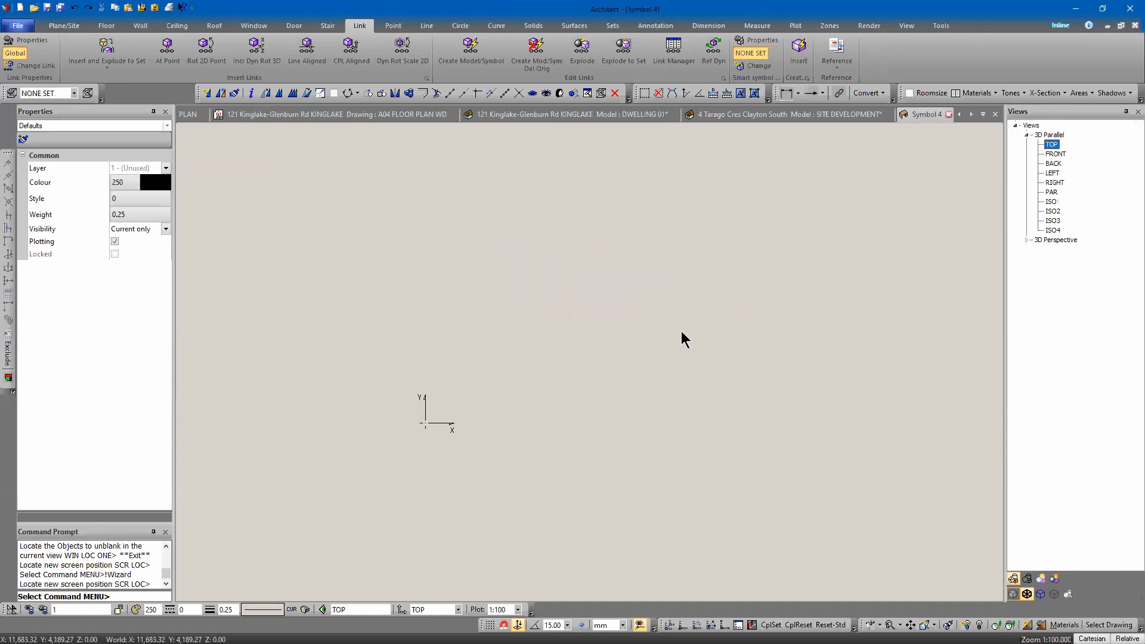
middle_click_drag(595, 292, 588, 303)
Draw a horizontal line starting at the origin 0,0,0 and extending to the right.
left_click(426, 25)
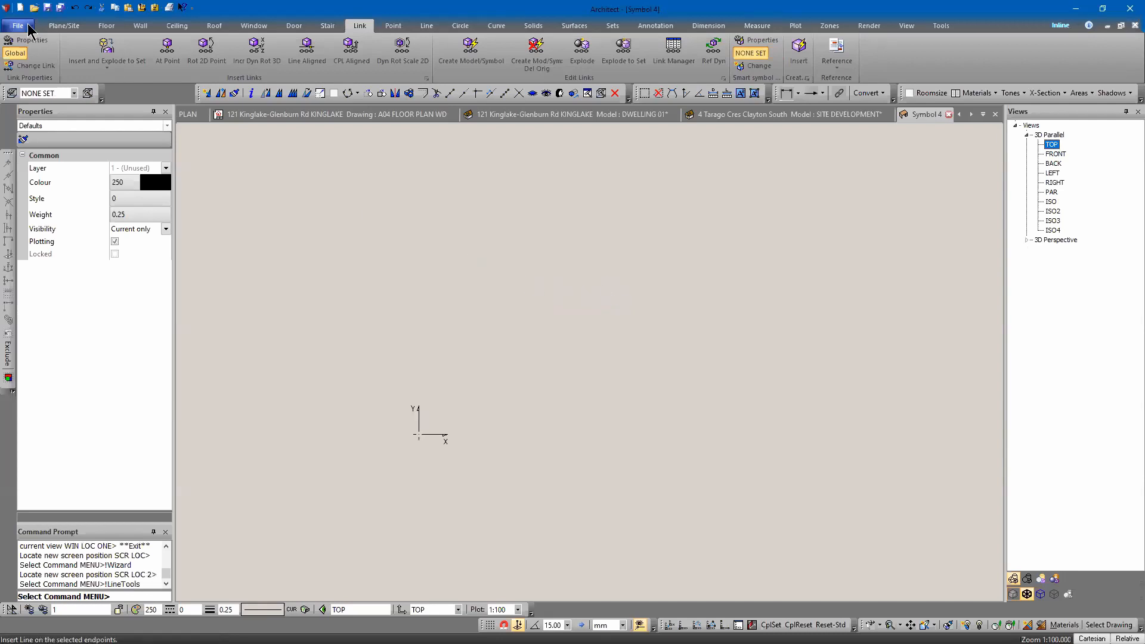
left_click(69, 54)
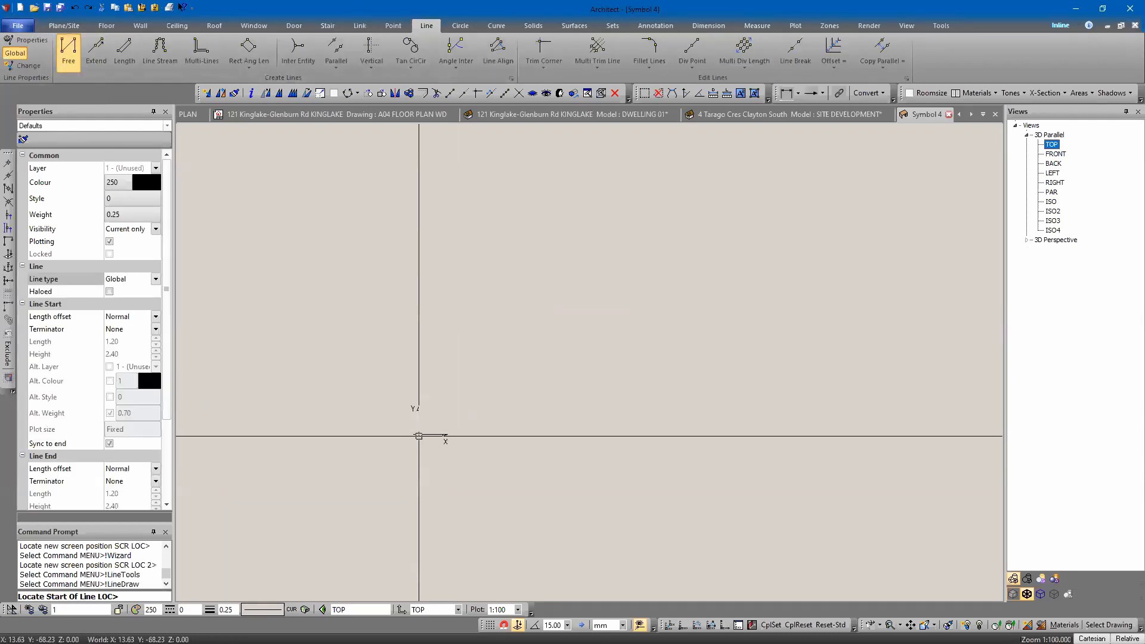
type("a 0 00")
key("Return")
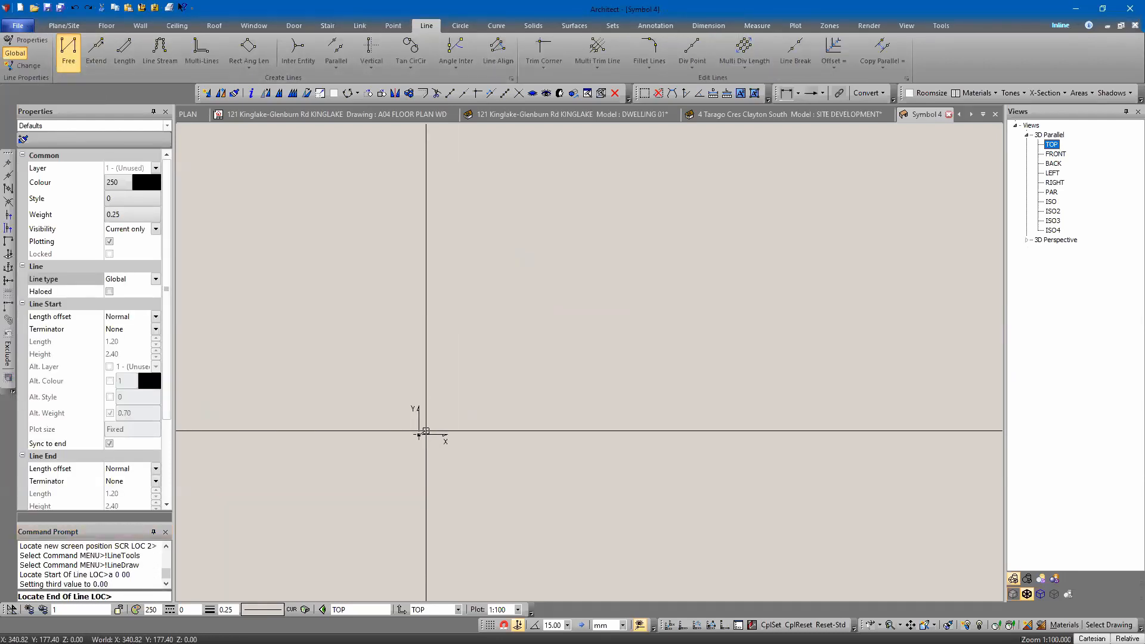
left_click(775, 456)
key("Escape")
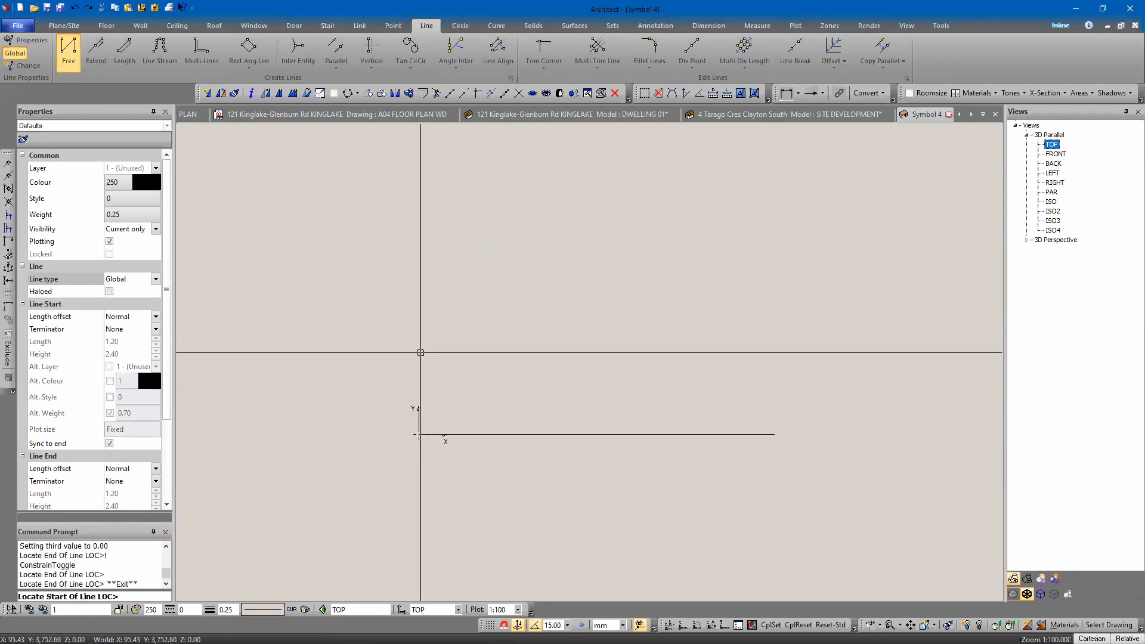
key("Escape")
middle_click_drag(535, 312, 544, 287)
key("i")
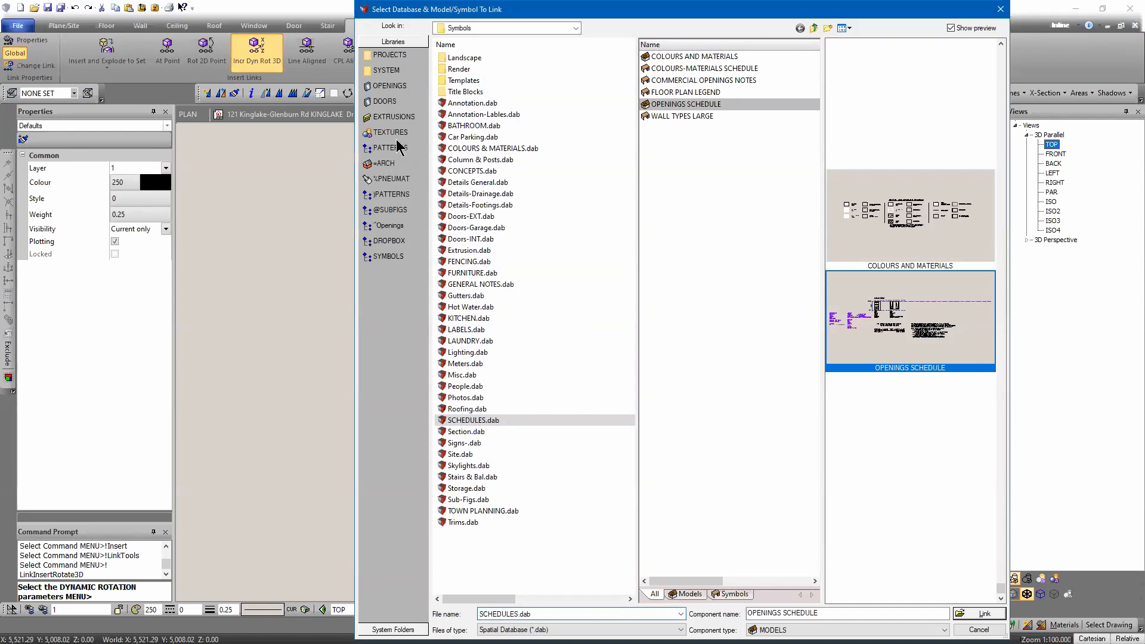
left_click(978, 629)
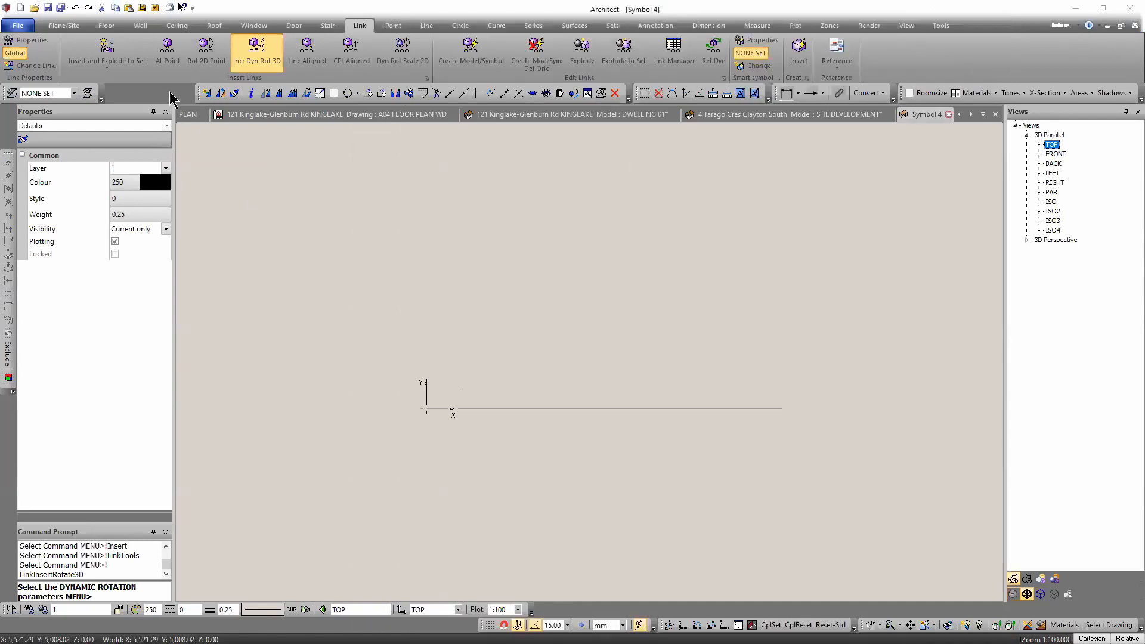
Set linked symbols to insert as Embed Static.
left_click(110, 58)
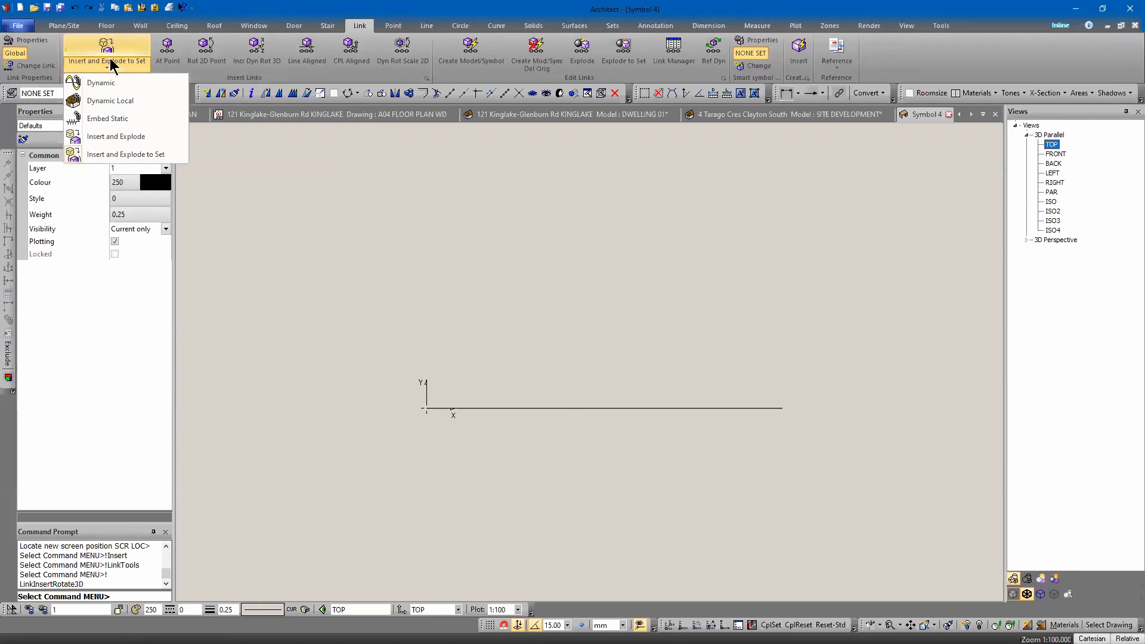
left_click(102, 120)
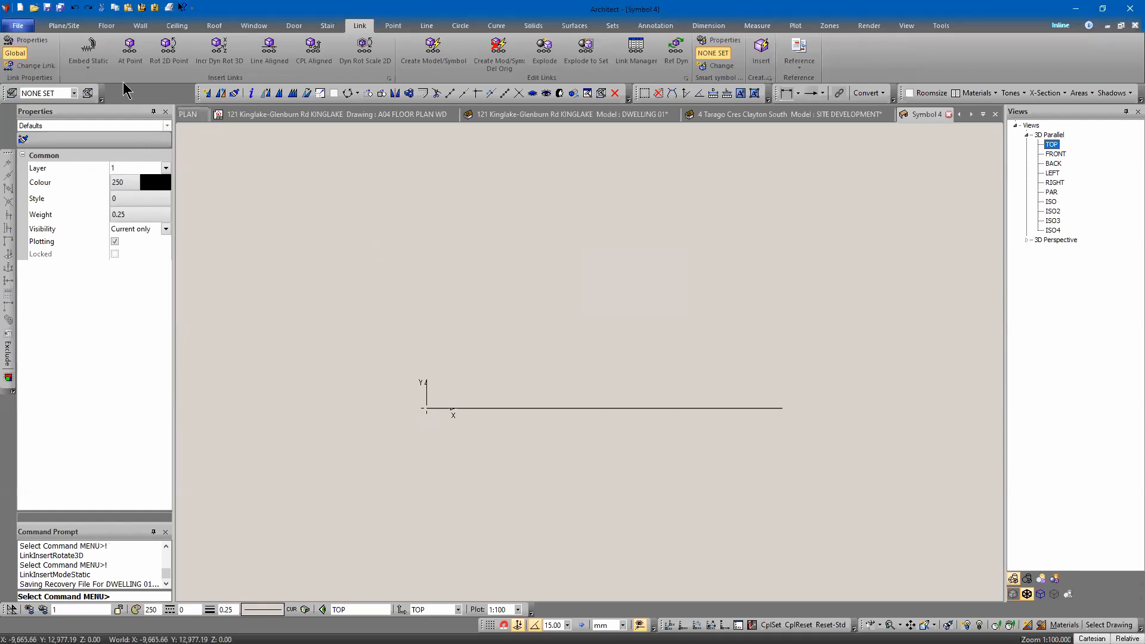
Try inserting the 1800H X 2410W-ELEV symbol from AWNING-140.dab at a point, and delete the inserted result.
left_click(129, 51)
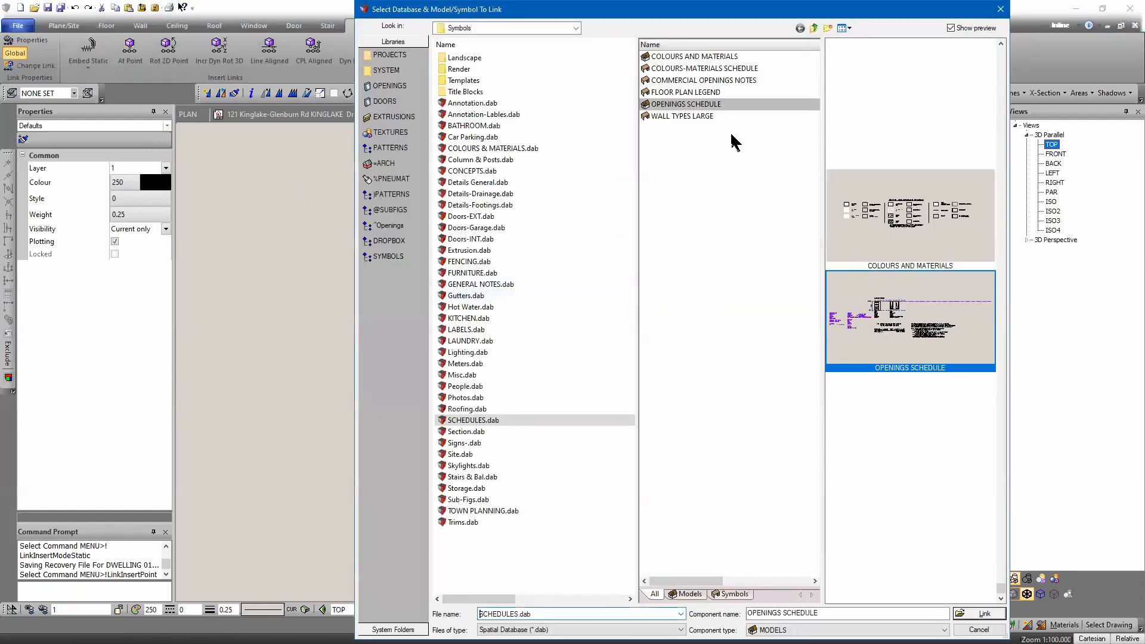
left_click(388, 225)
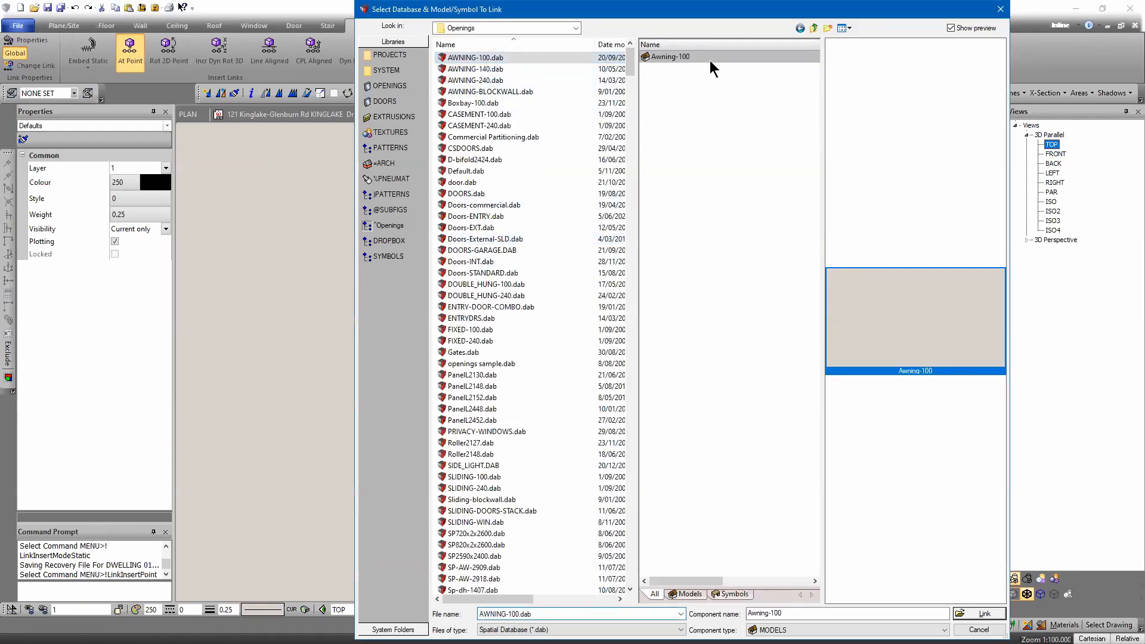
left_click(461, 70)
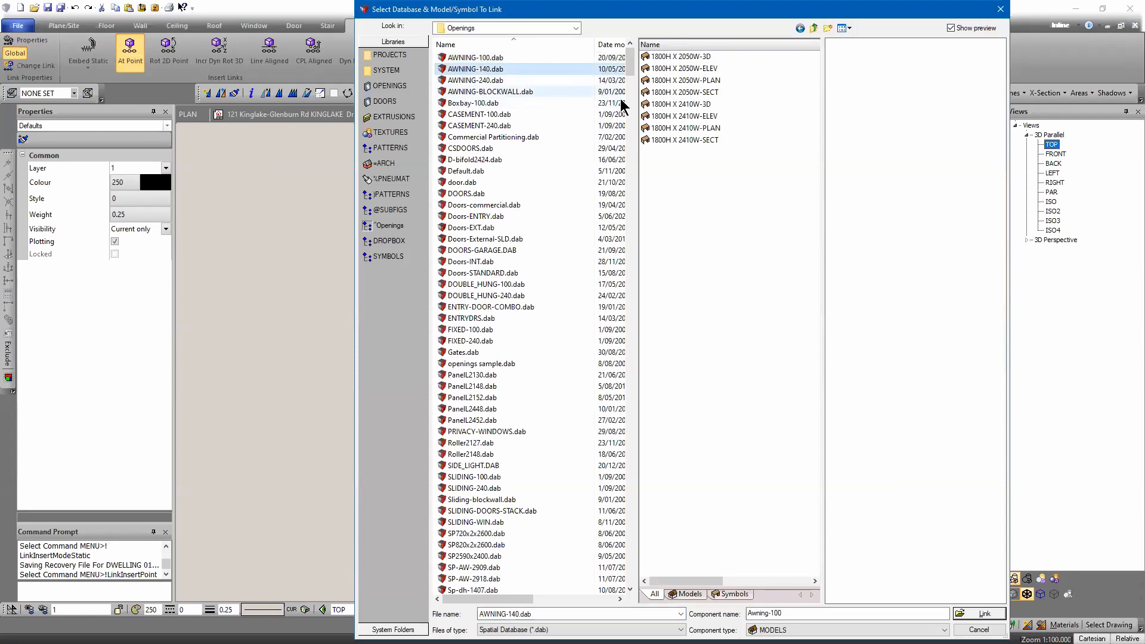
left_click(702, 117)
left_click(983, 614)
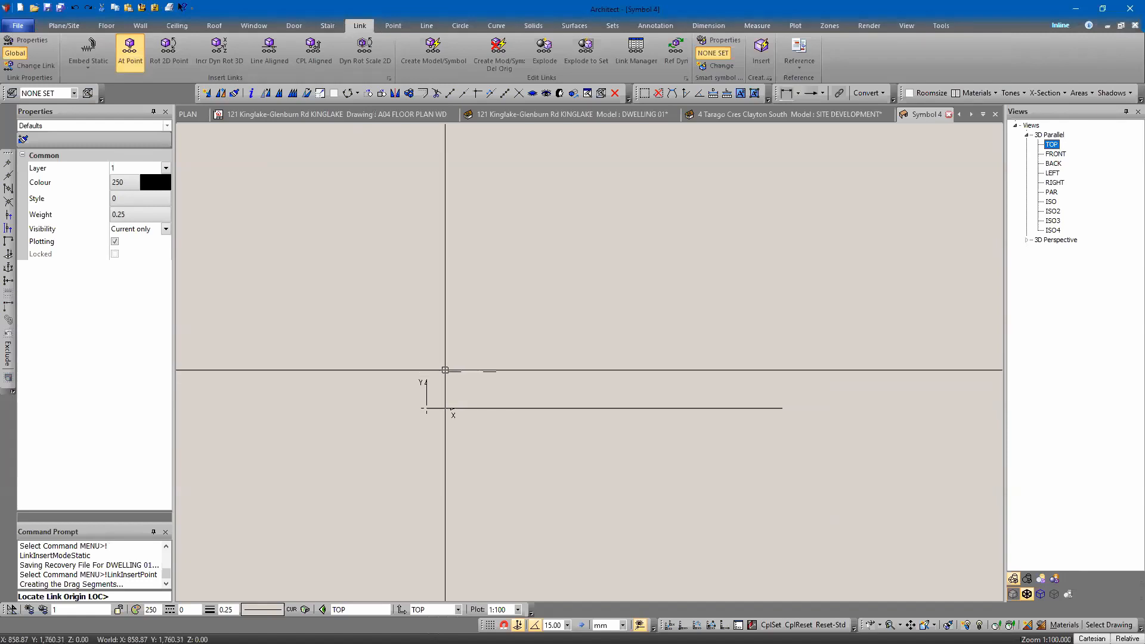
key("Escape")
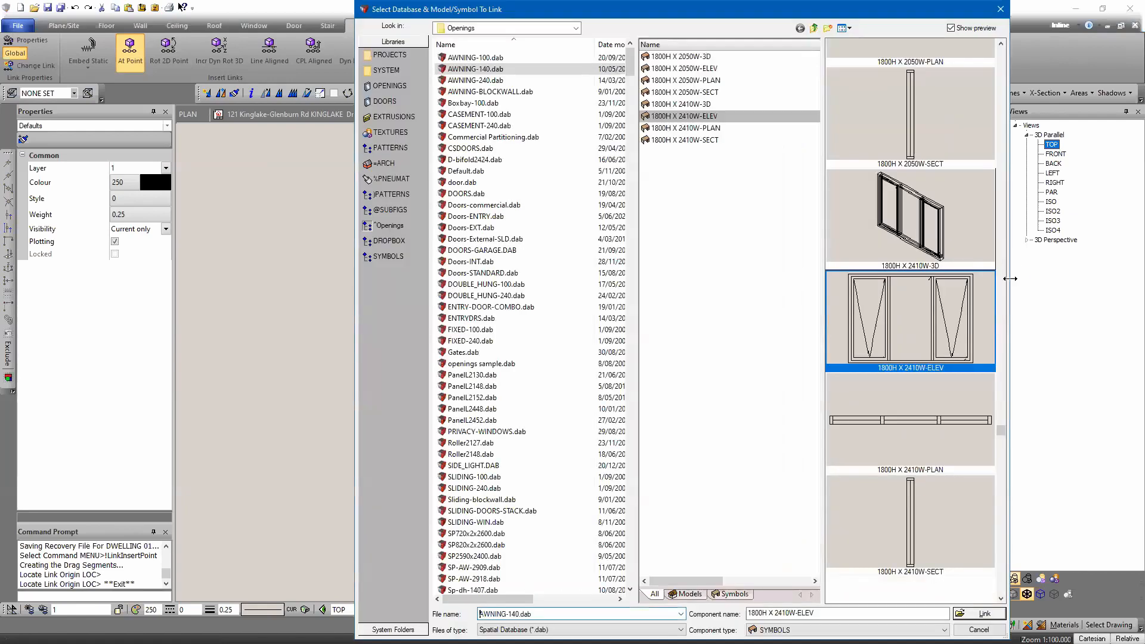
key("Escape")
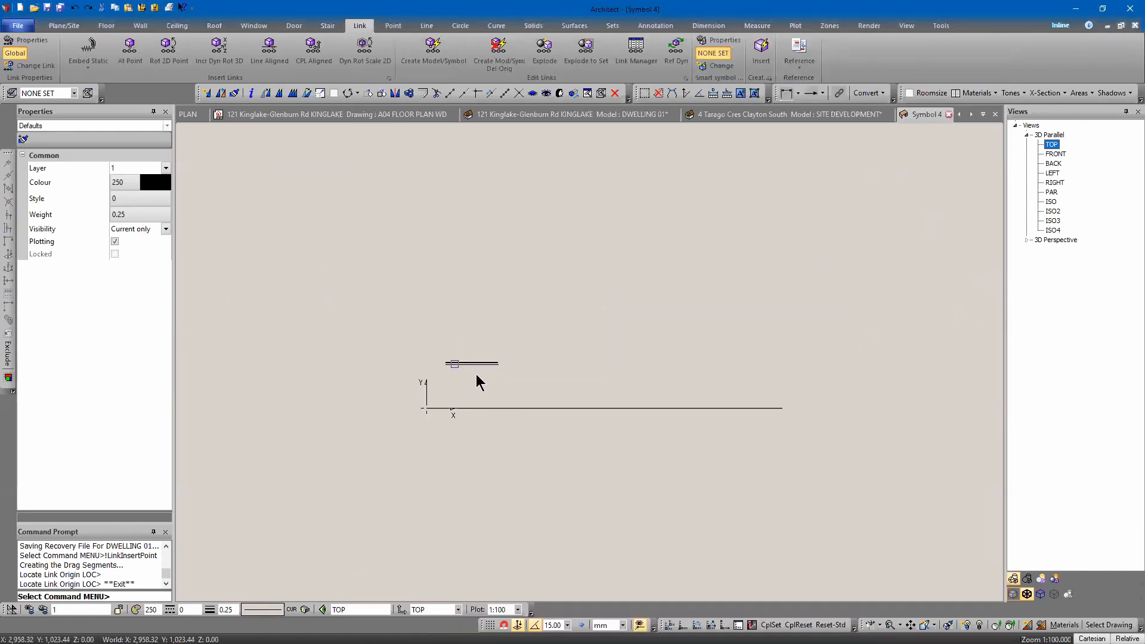
left_click(473, 365)
key("Delete")
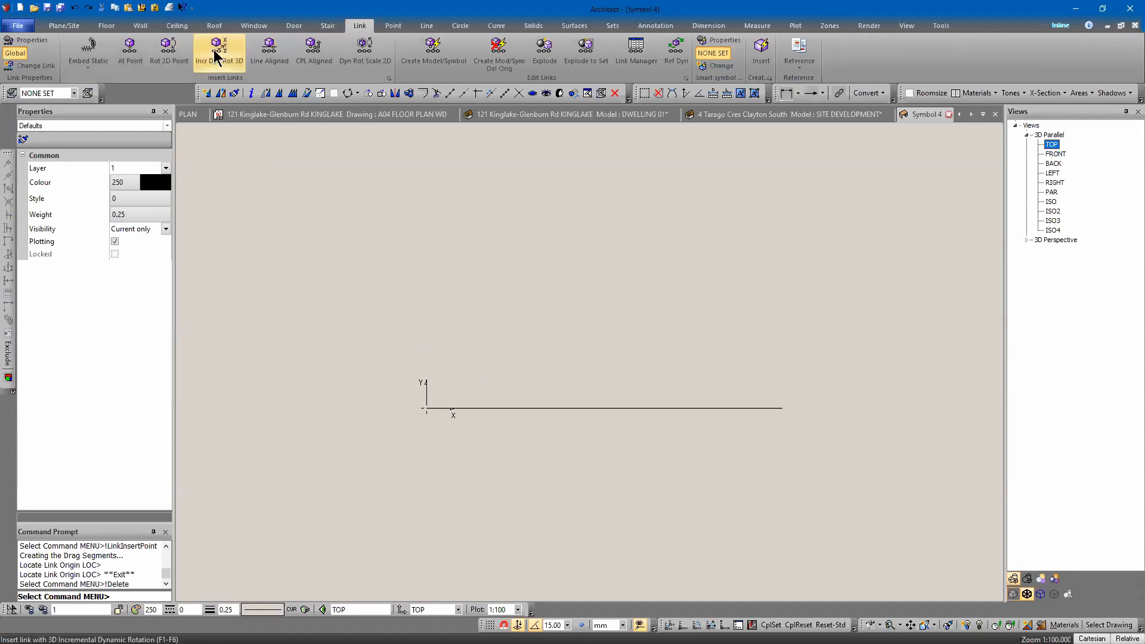
Try inserting the symbol with 2D dynamic rotation and scaling, cancelling after locating its origin.
left_click(362, 52)
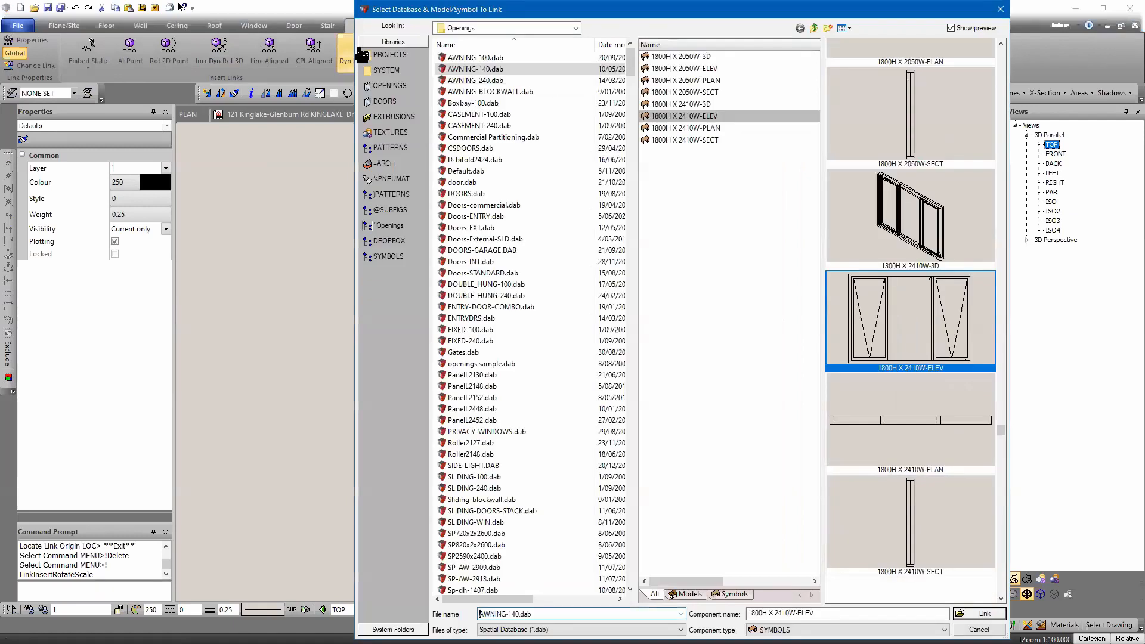
key("Escape")
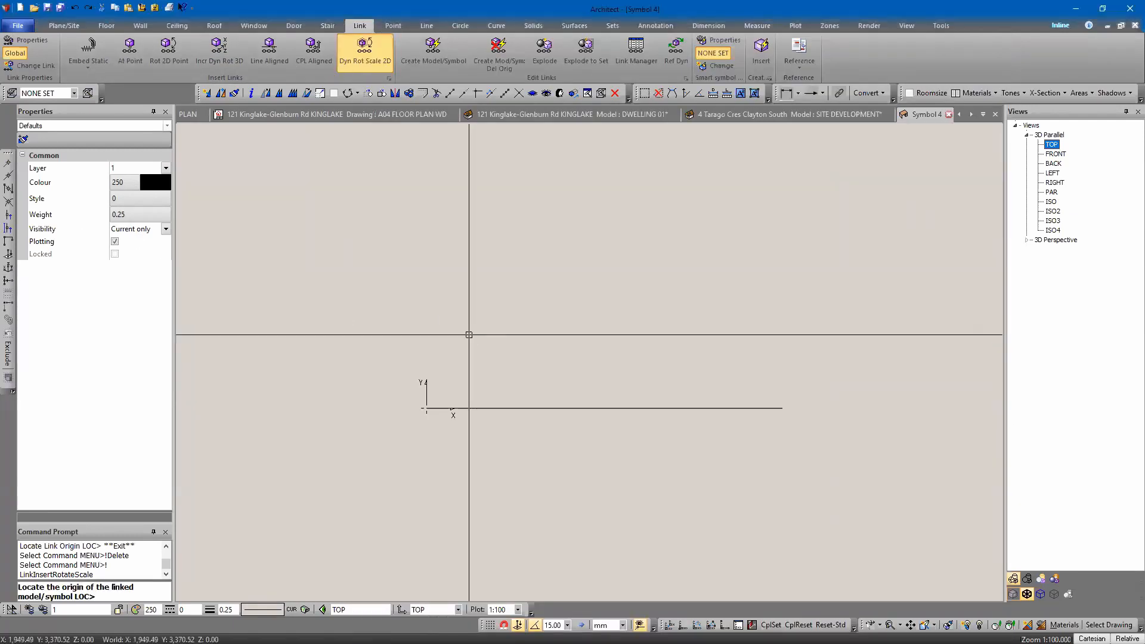
left_click(471, 333)
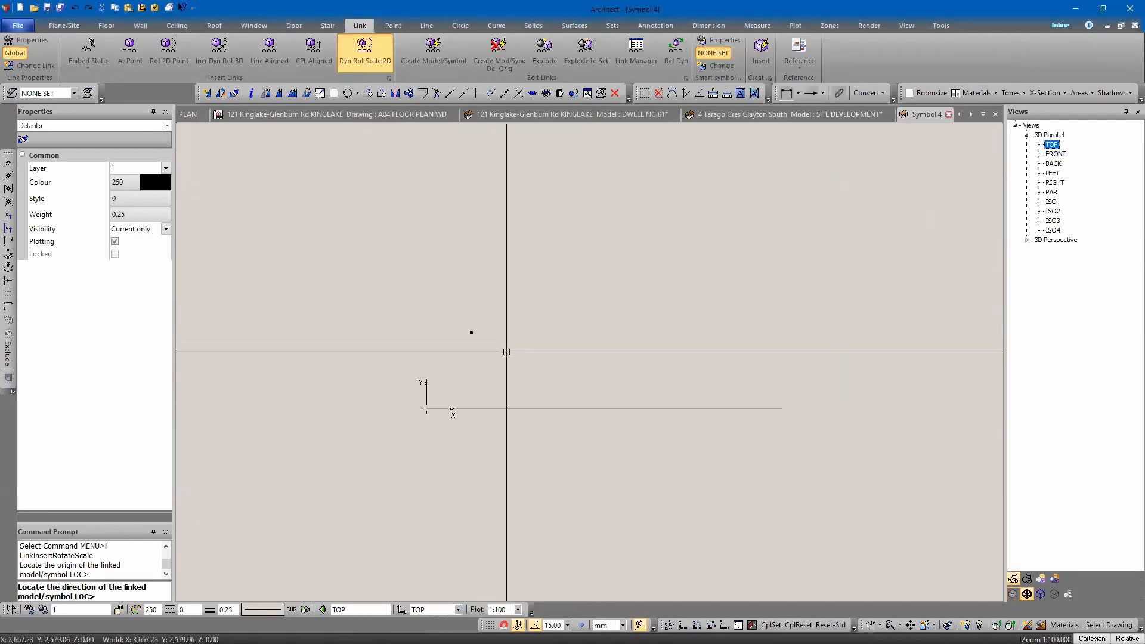
key("Escape")
key("Escape")
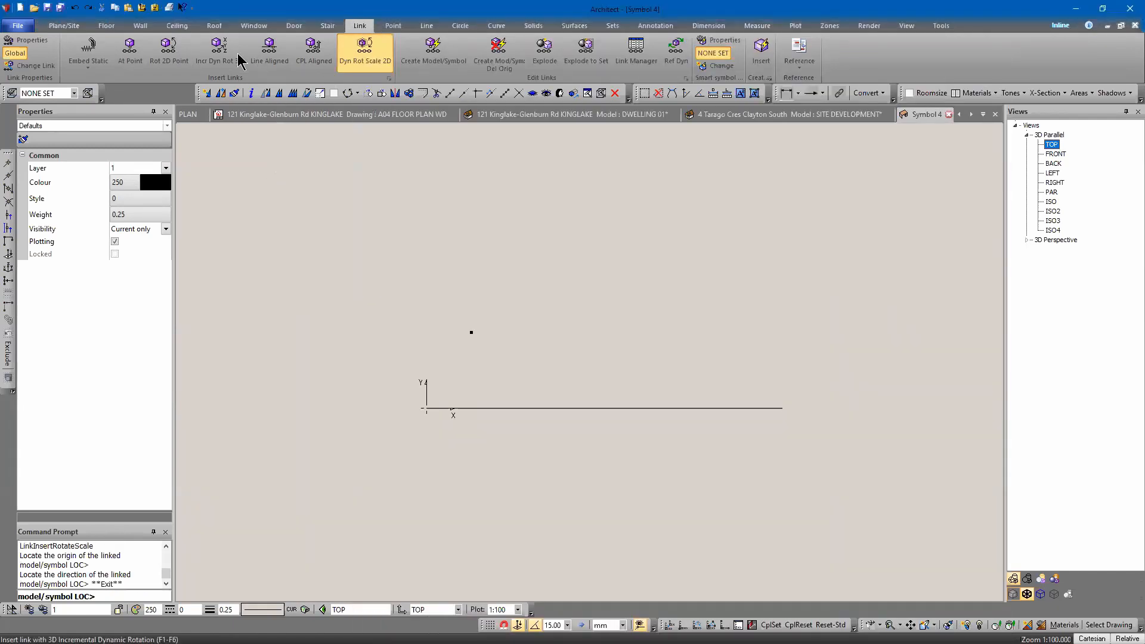
Insert the 1800H X 2410W-ELEV symbol with incremental 3D dynamic rotation of 90° steps, rotated upright as an elevation.
left_click(219, 51)
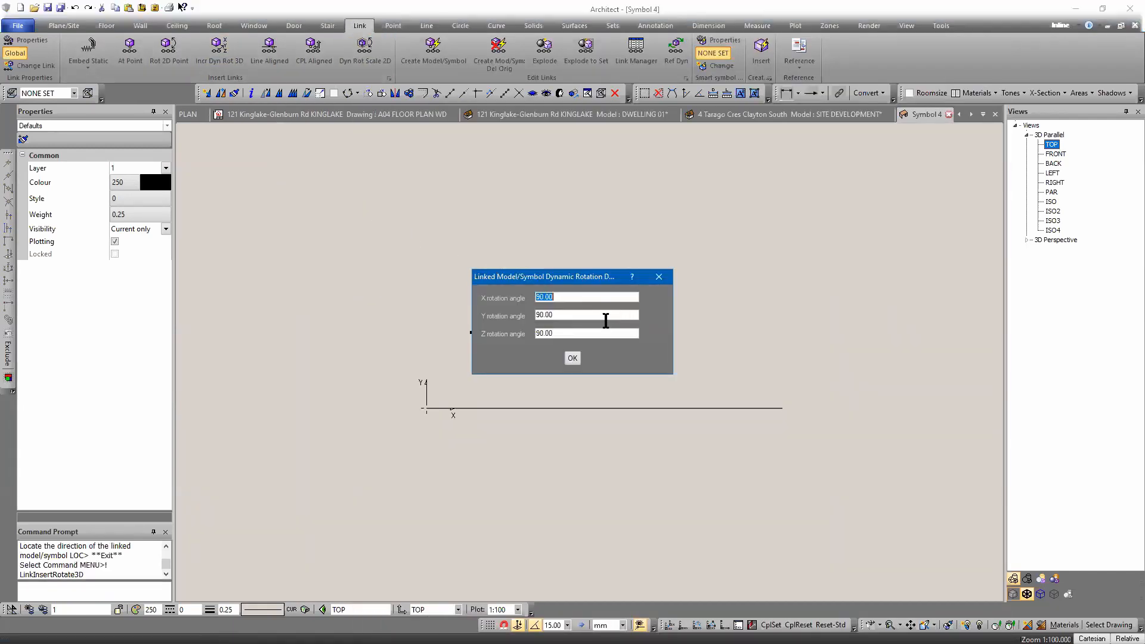
left_click(572, 358)
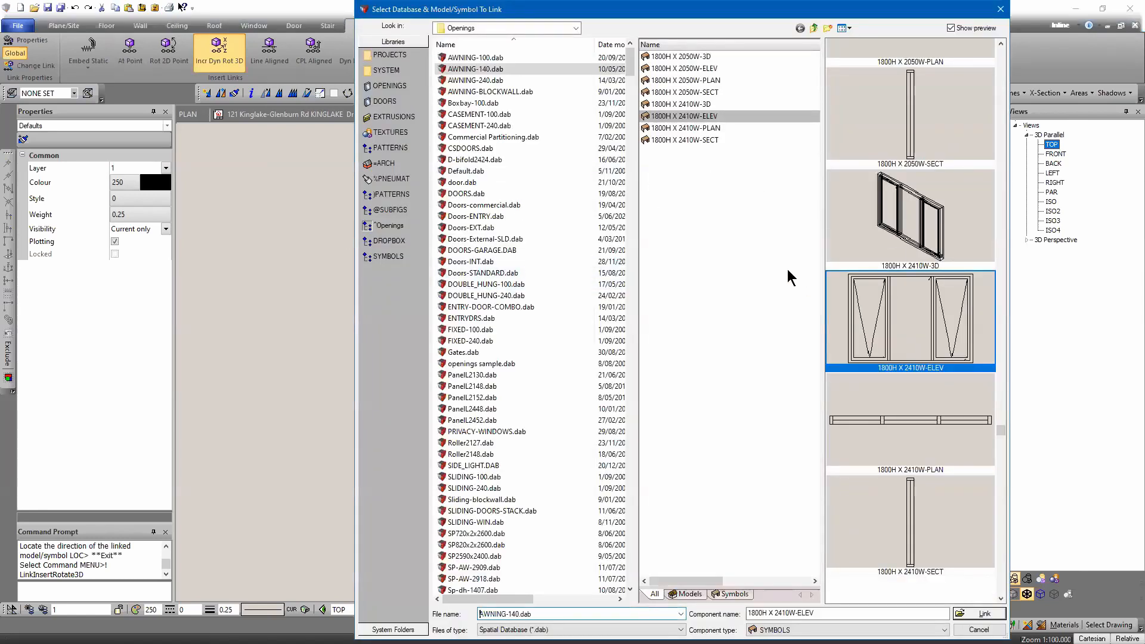
key("Return")
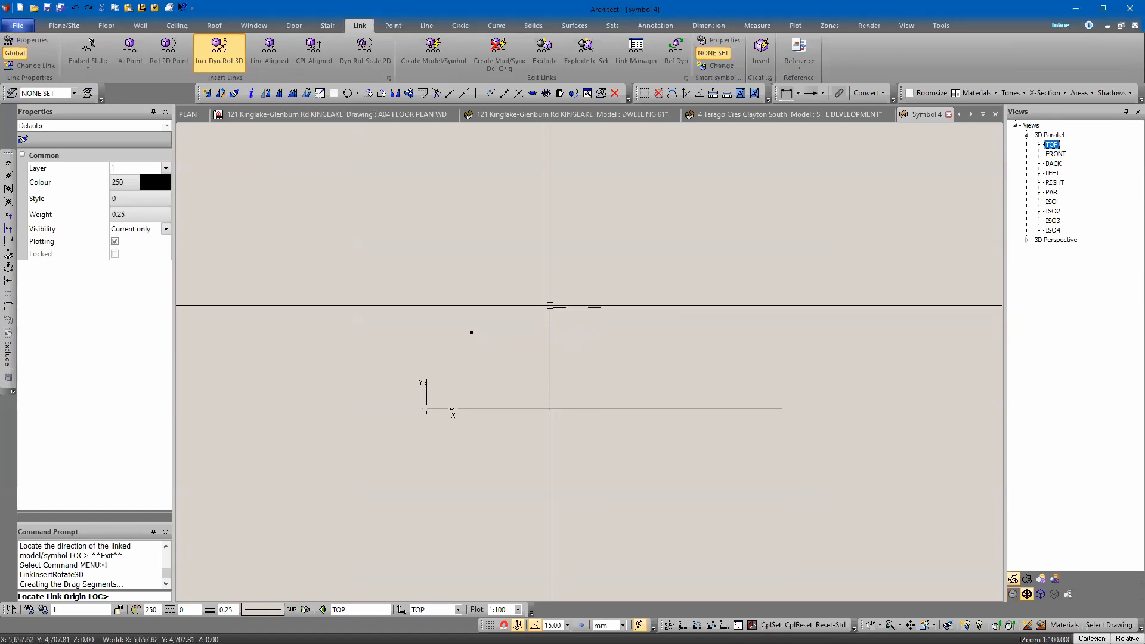
key("Escape")
key("Up")
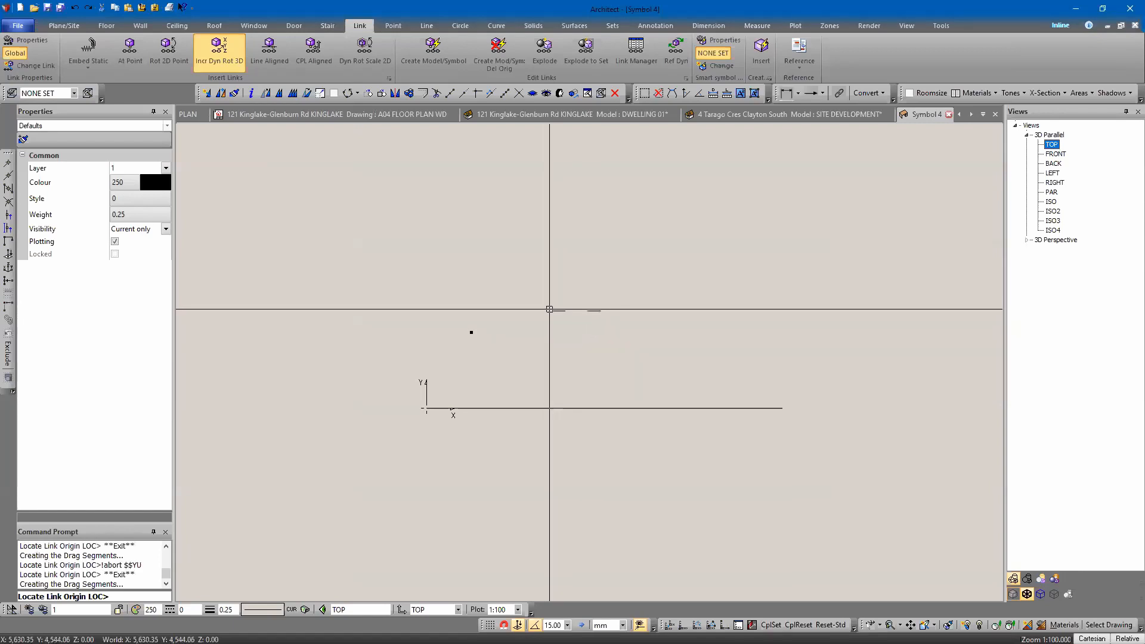
key("Down")
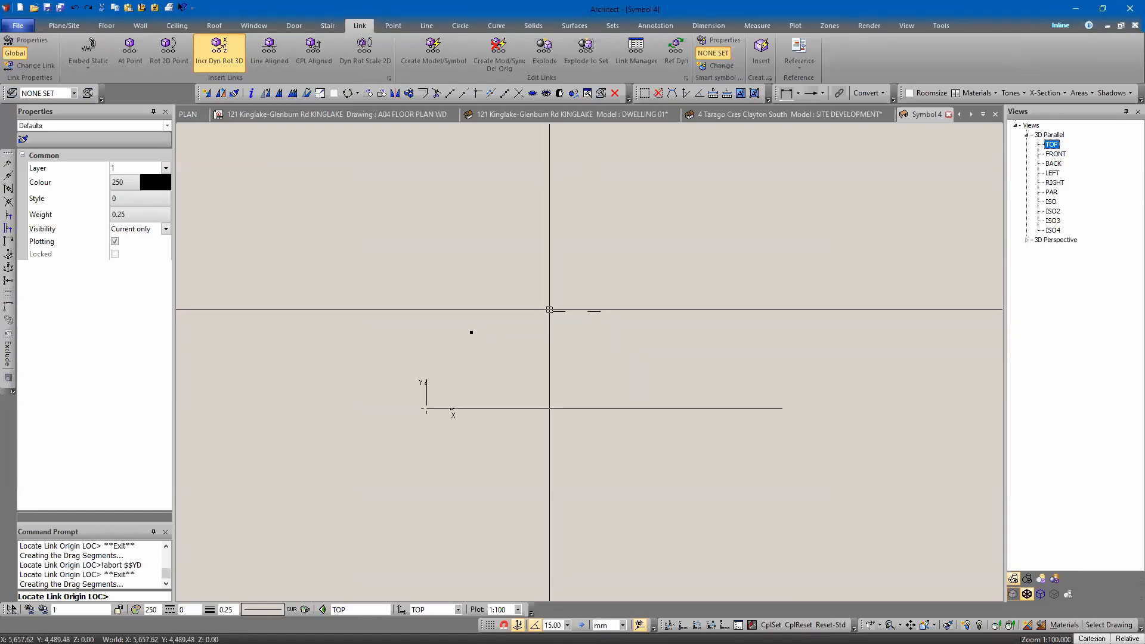
key("Down")
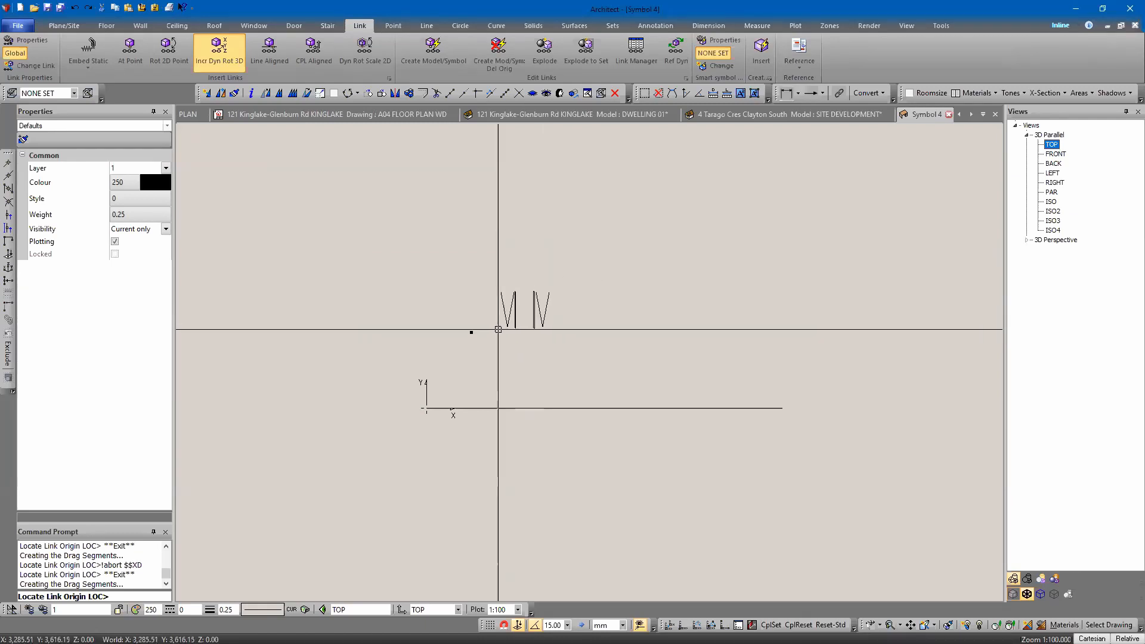
left_click(455, 373)
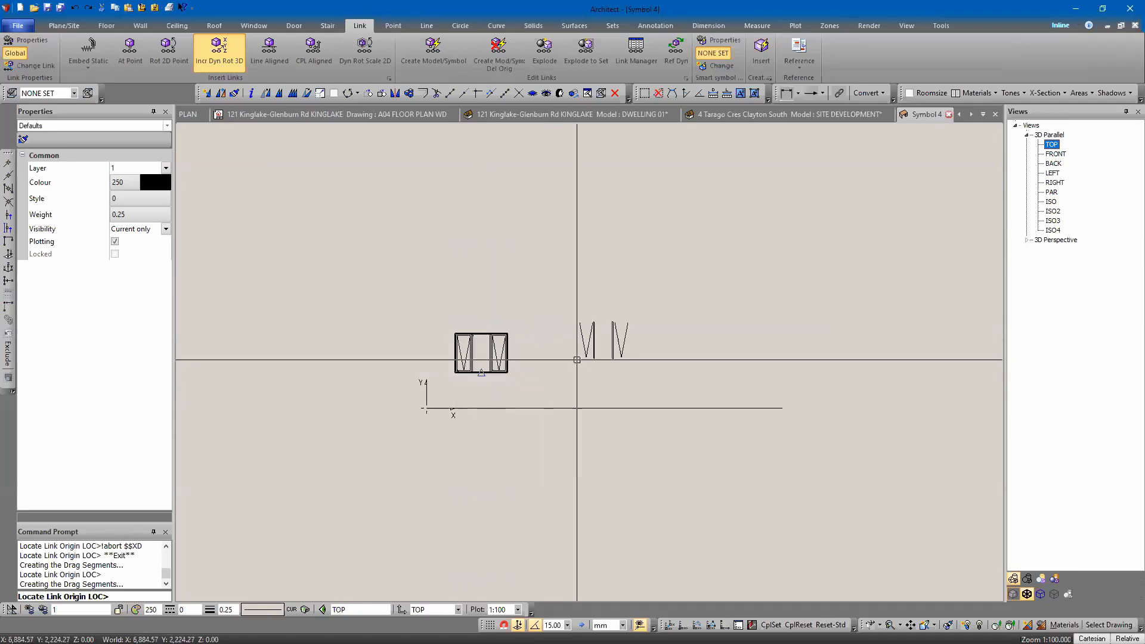
key("Escape")
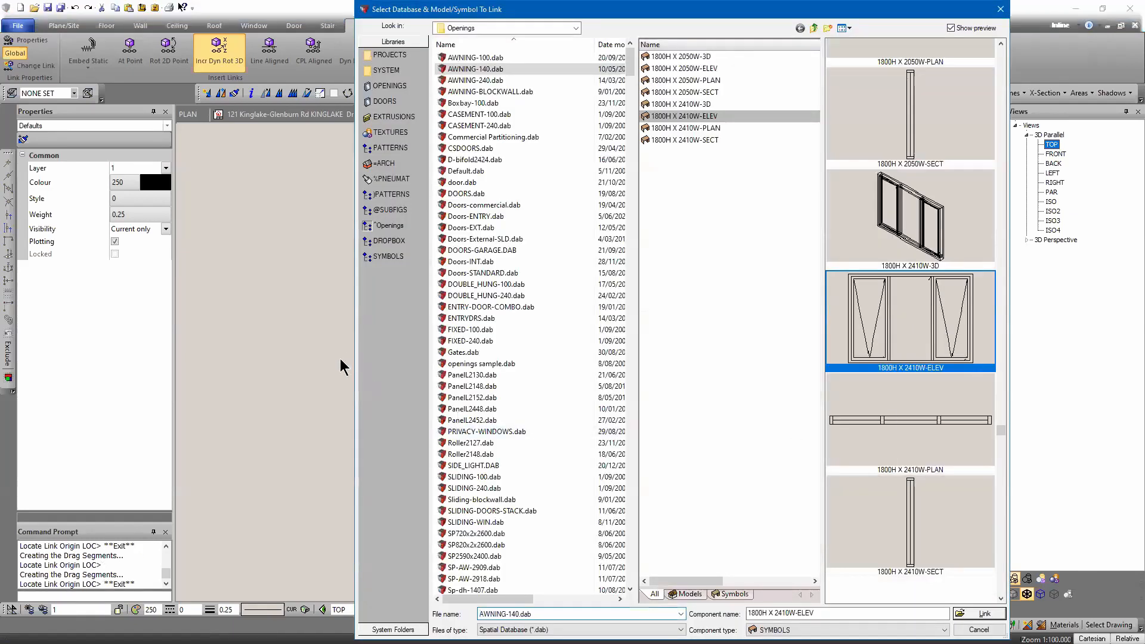
key("Escape")
Move the window elevation so its bottom-left corner sits on the drawing origin.
scroll(505, 369, "up", 6)
middle_click_drag(439, 378, 566, 394)
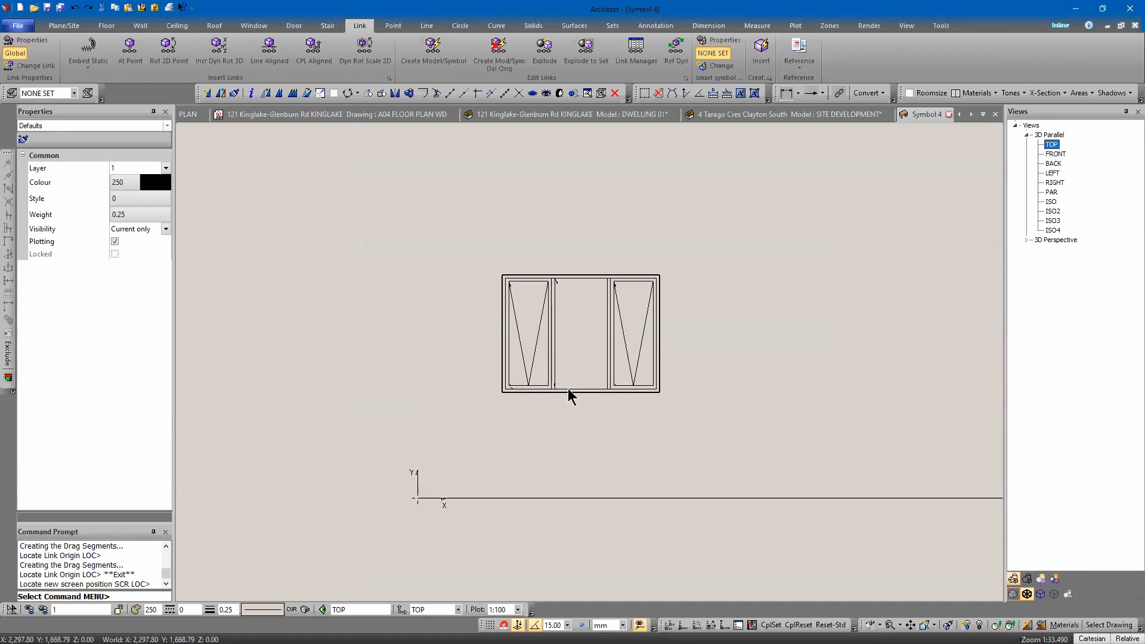
left_click(609, 394)
right_click(629, 371)
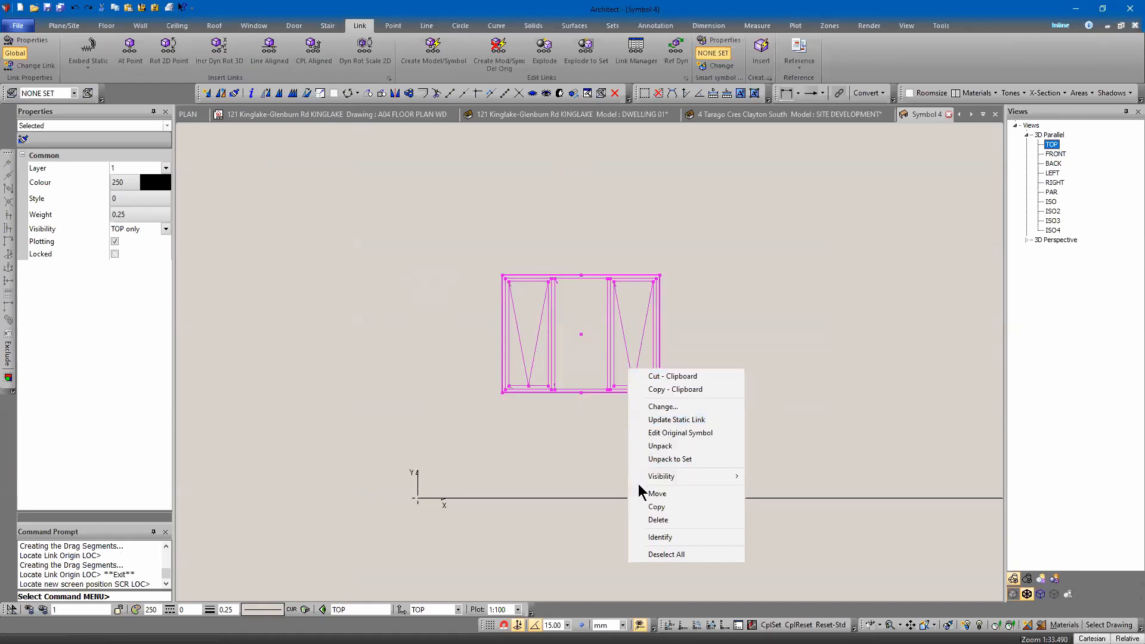
left_click(644, 491)
left_click(503, 392)
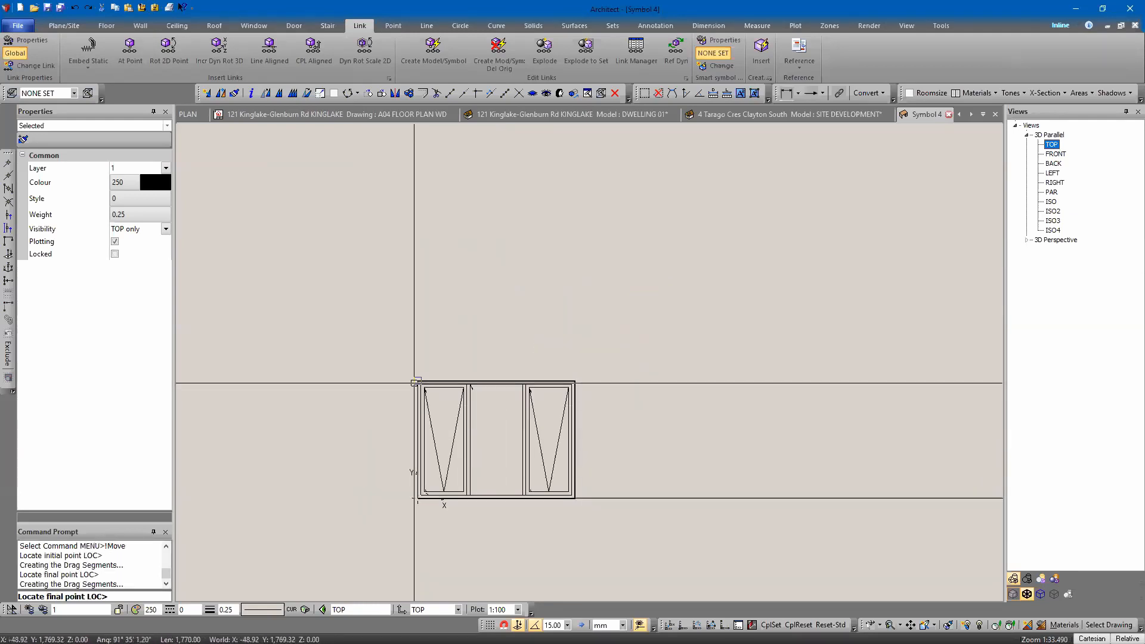
left_click(417, 498)
Offset the horizontal base line 2400 mm upward.
key("l")
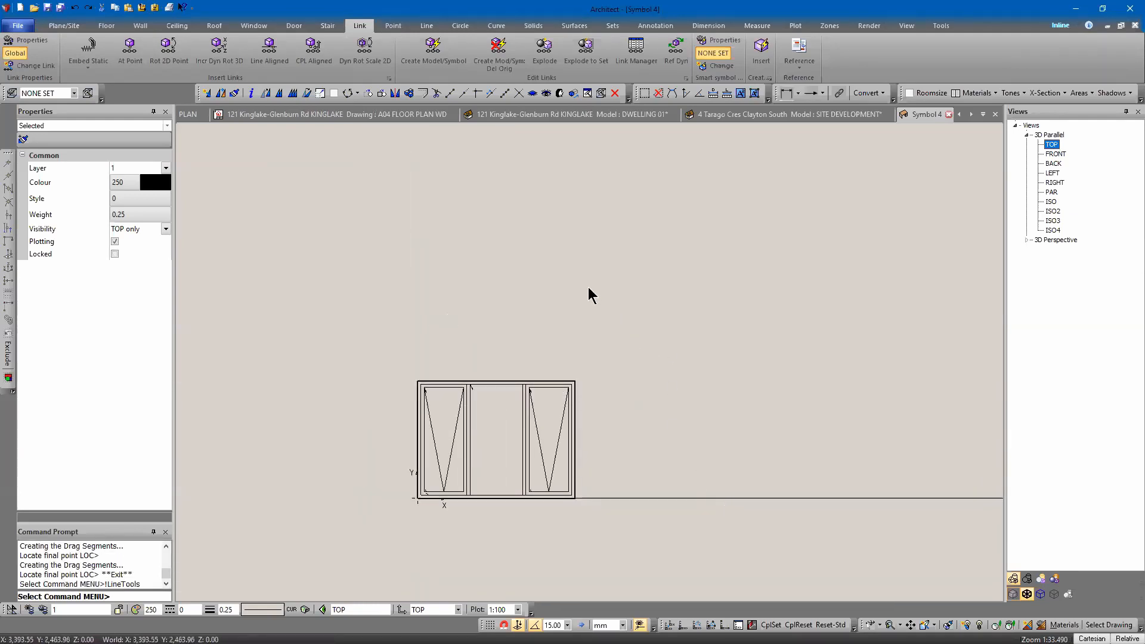
left_click(837, 48)
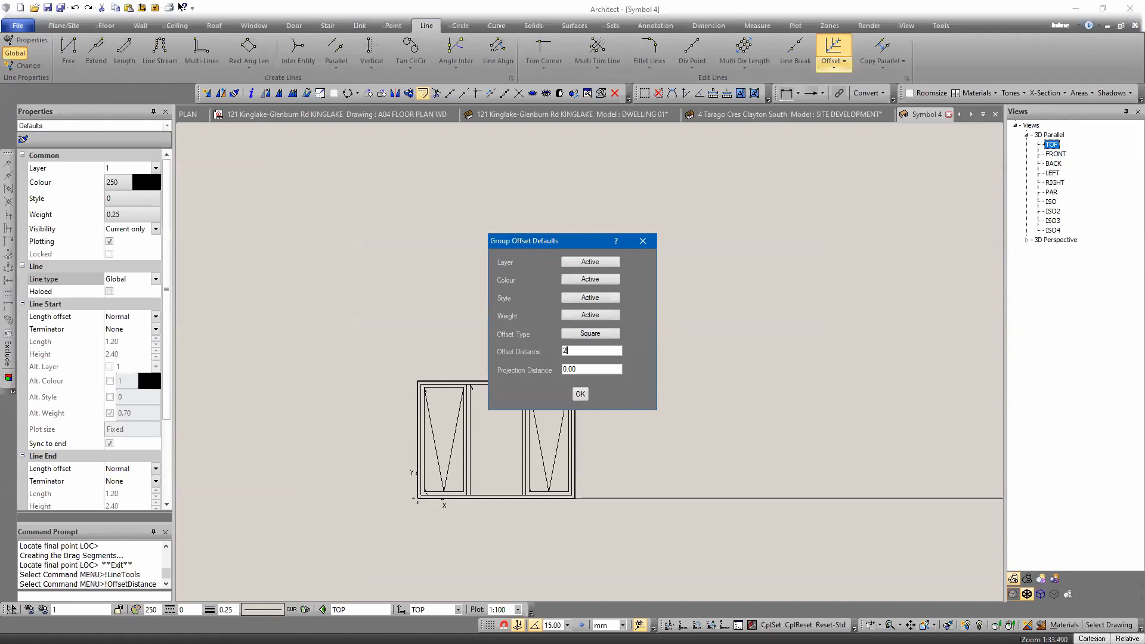
key("Return")
left_click(730, 499)
key("Return")
left_click(726, 305)
key("Escape")
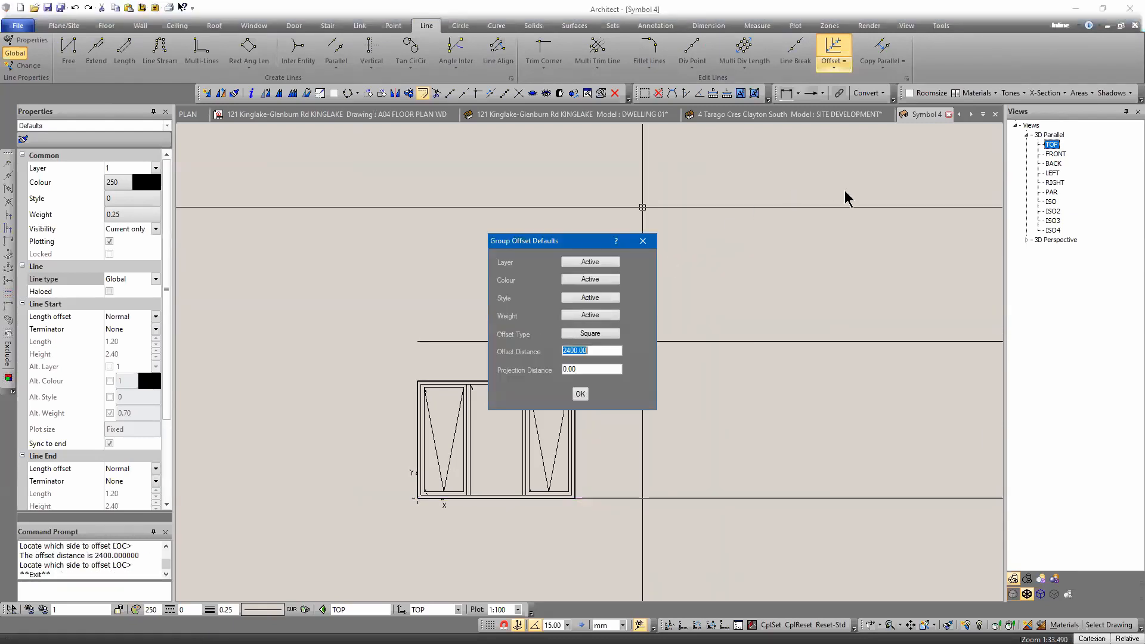
key("Escape")
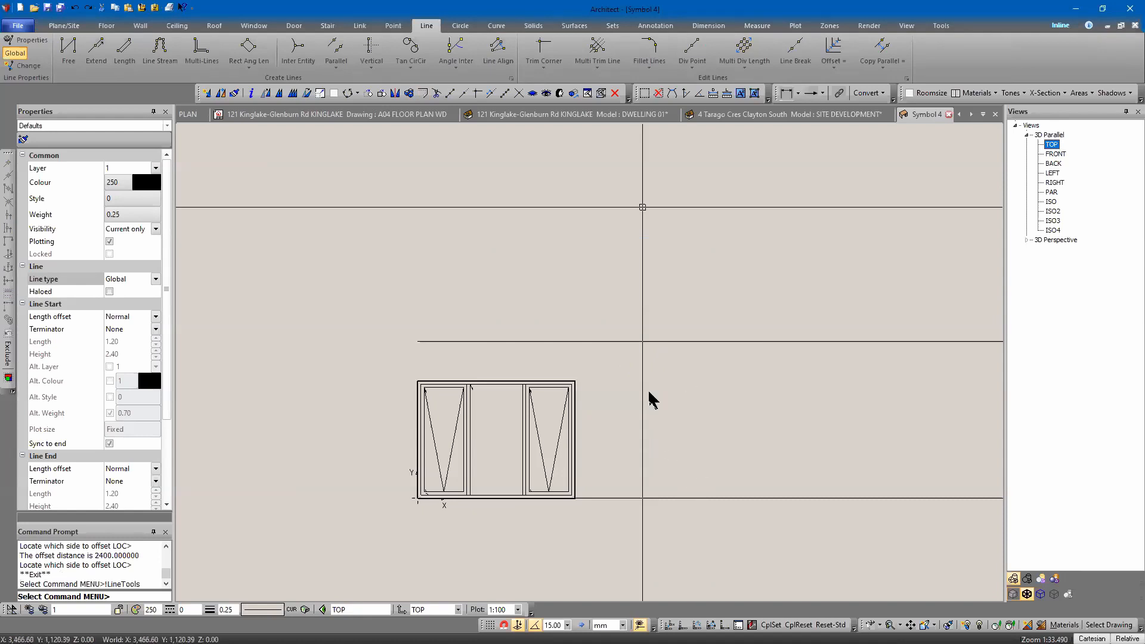
Offset the horizontal base line 2720 mm upward.
left_click(833, 50)
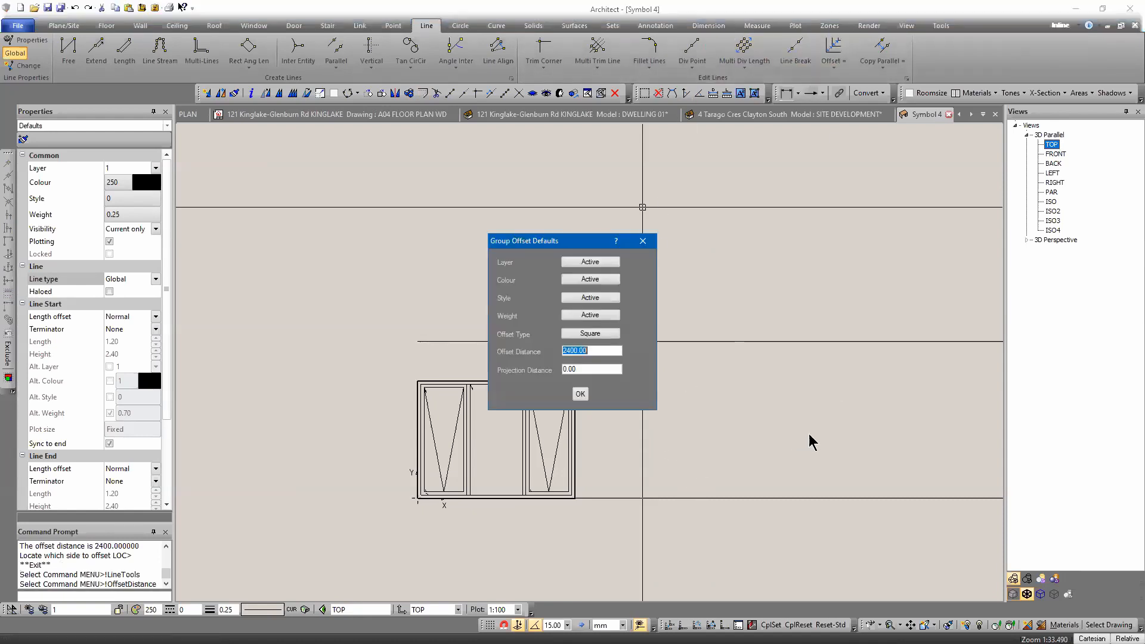
type("2100")
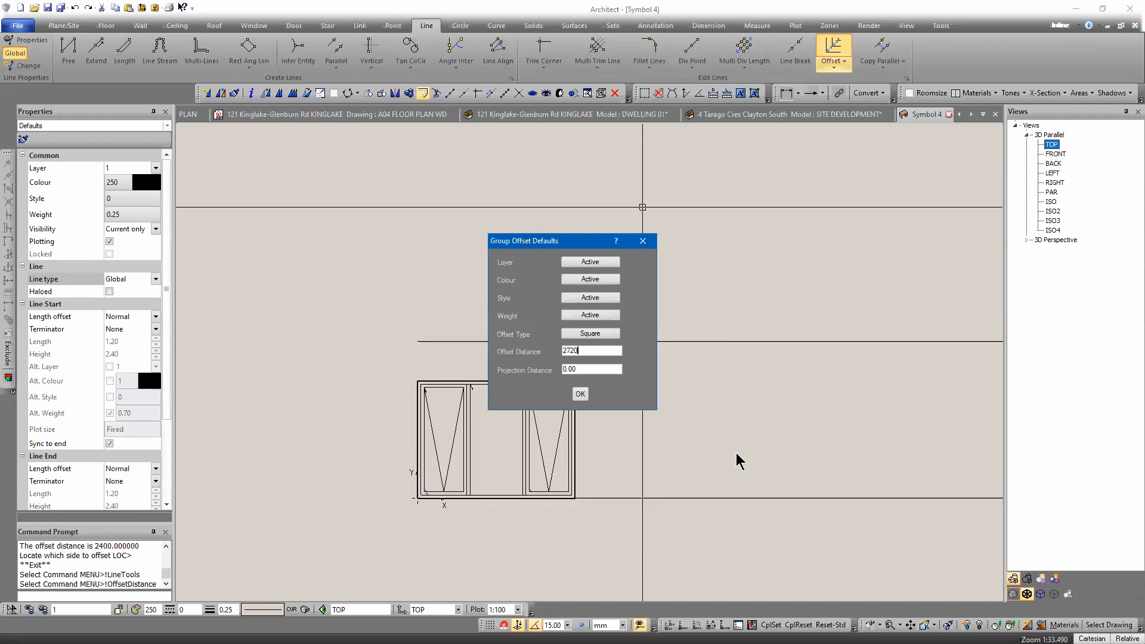
key("Return")
left_click(685, 496)
left_click(670, 217)
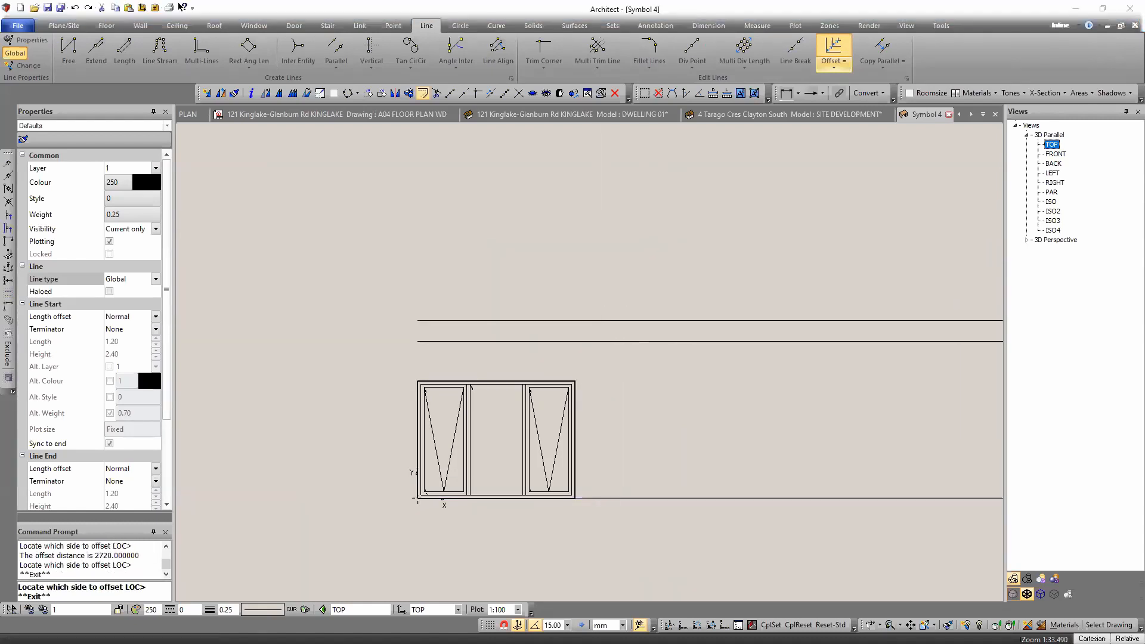
Turn off plotting for the 2400 mm offset line and change its colour.
left_click(491, 341)
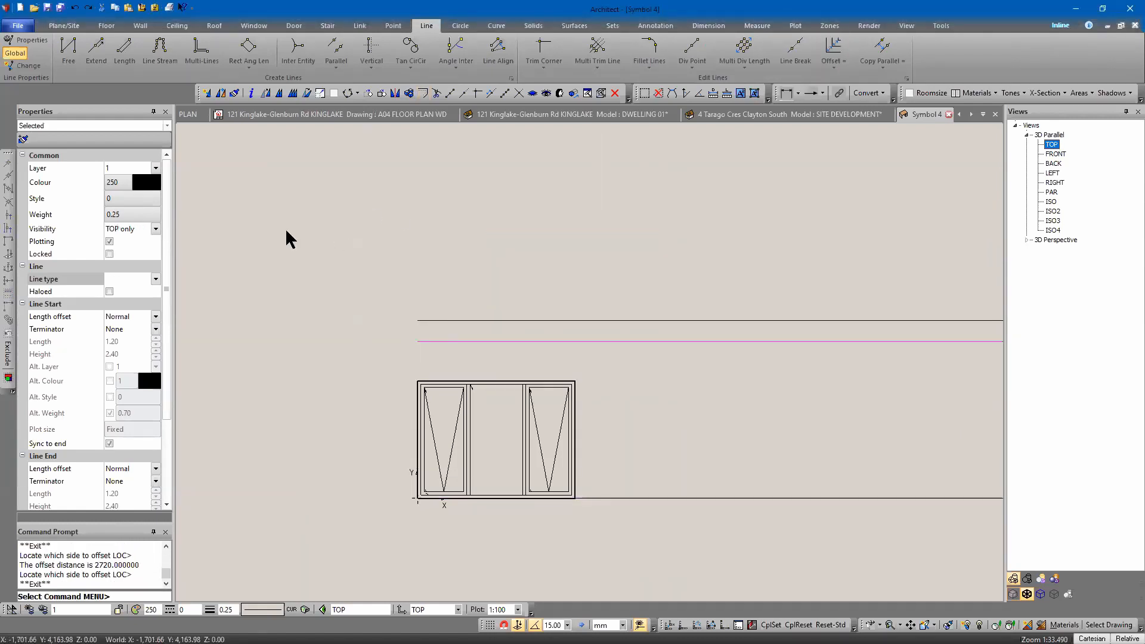
left_click(110, 242)
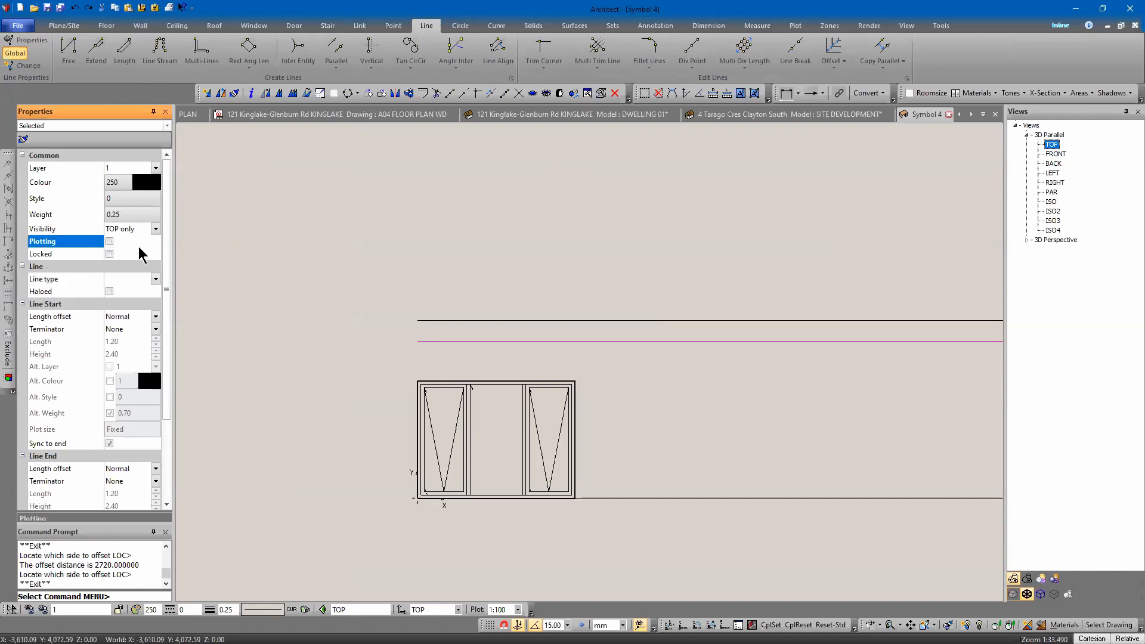
left_click(133, 183)
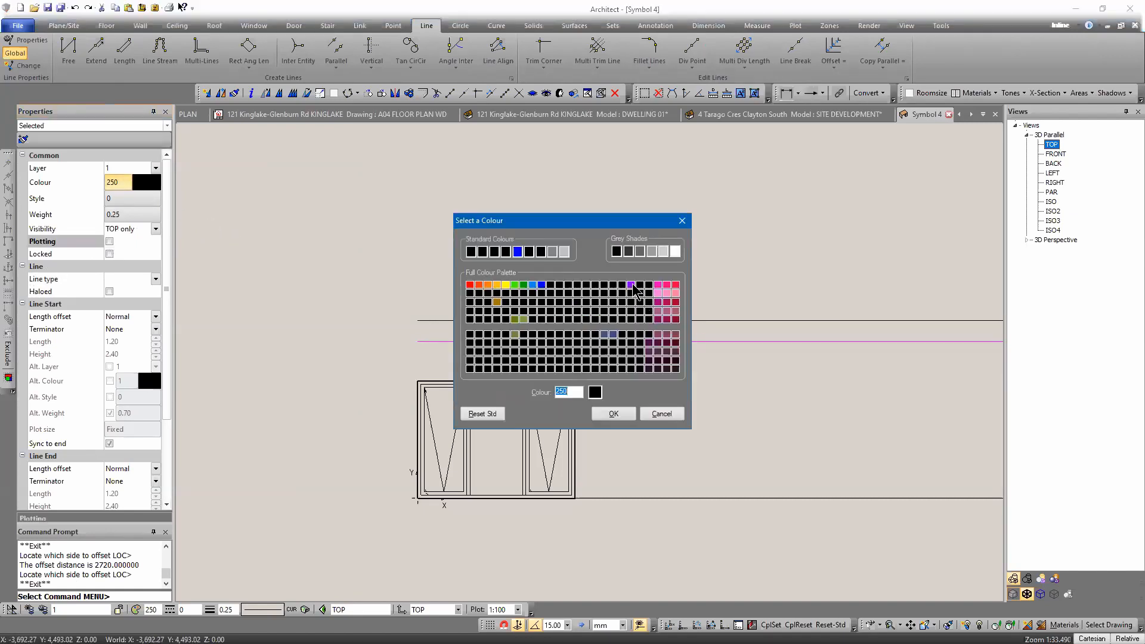
key("Return")
key("Escape")
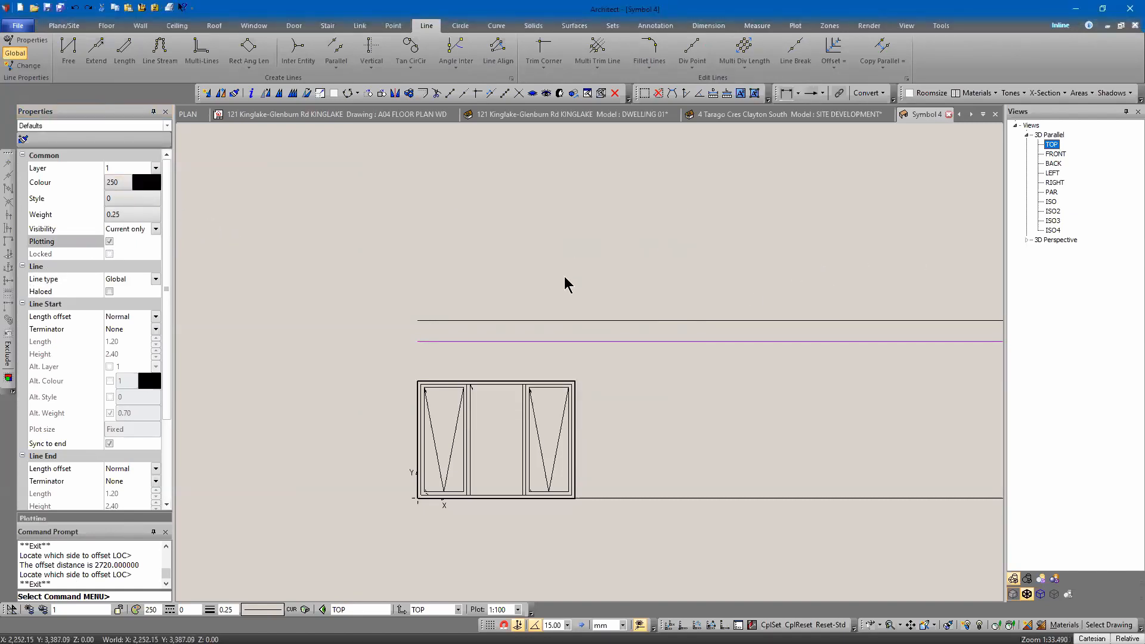
Move the window elevation up so its top-left corner sits on the 2400 mm head line.
left_click(465, 393)
right_click(457, 347)
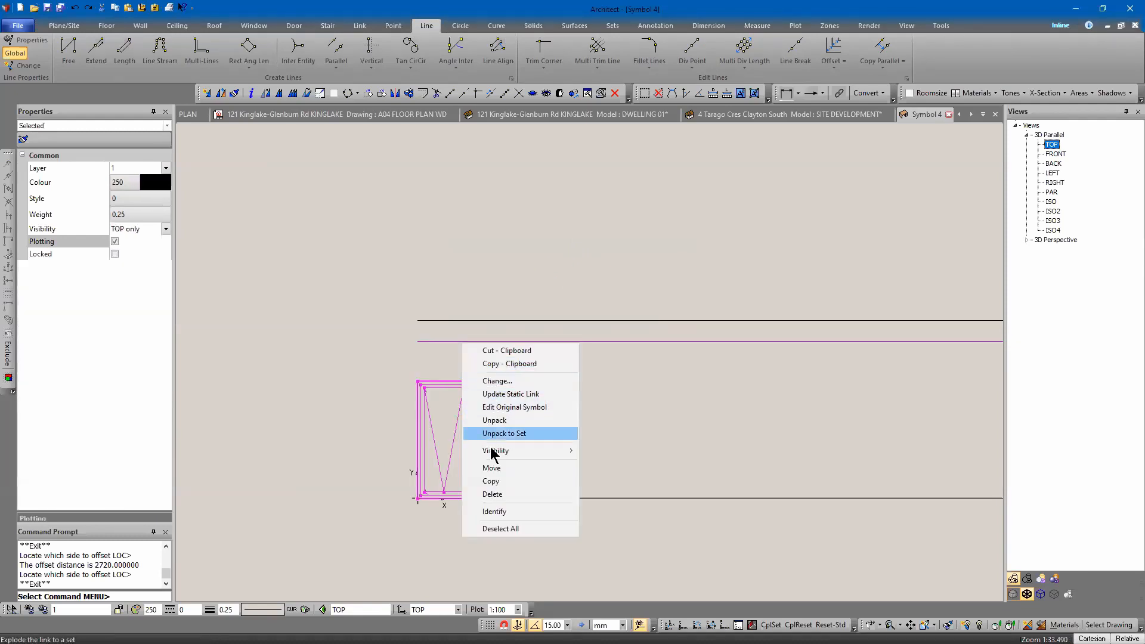
left_click(490, 469)
left_click(417, 381)
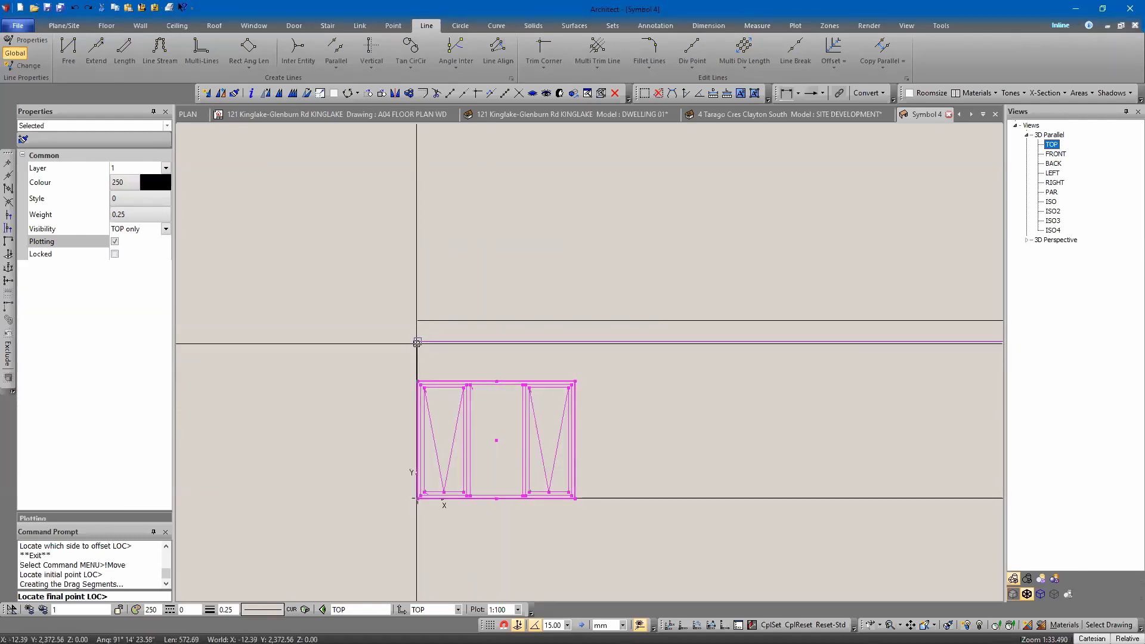
key("Escape")
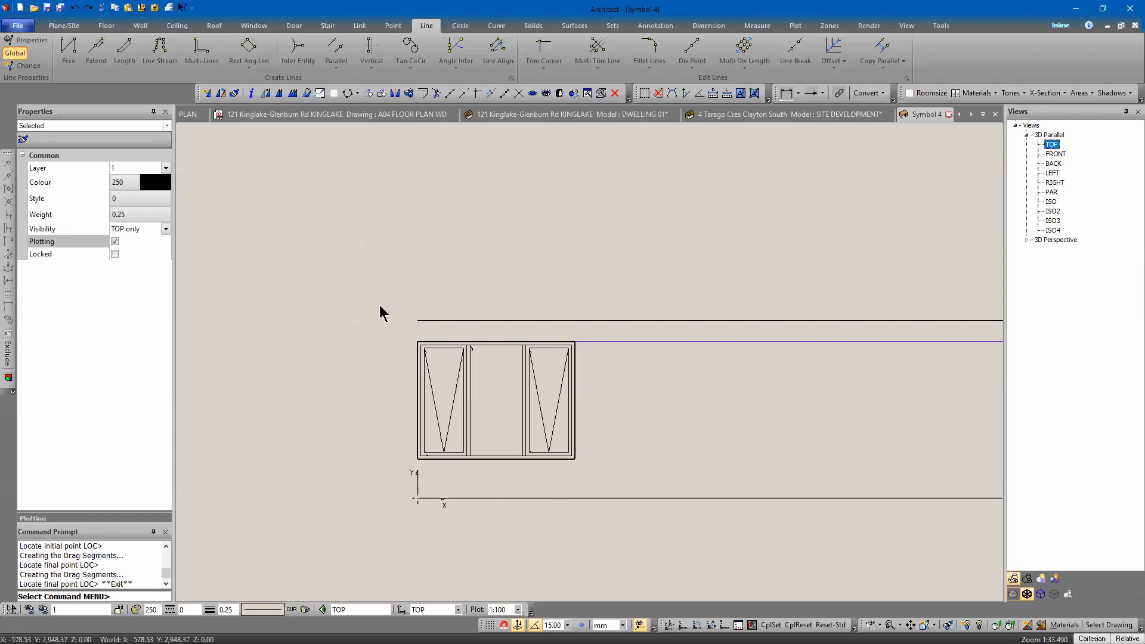
Change the base line and the 2720 mm line to dashed line style 1.
left_click(650, 342)
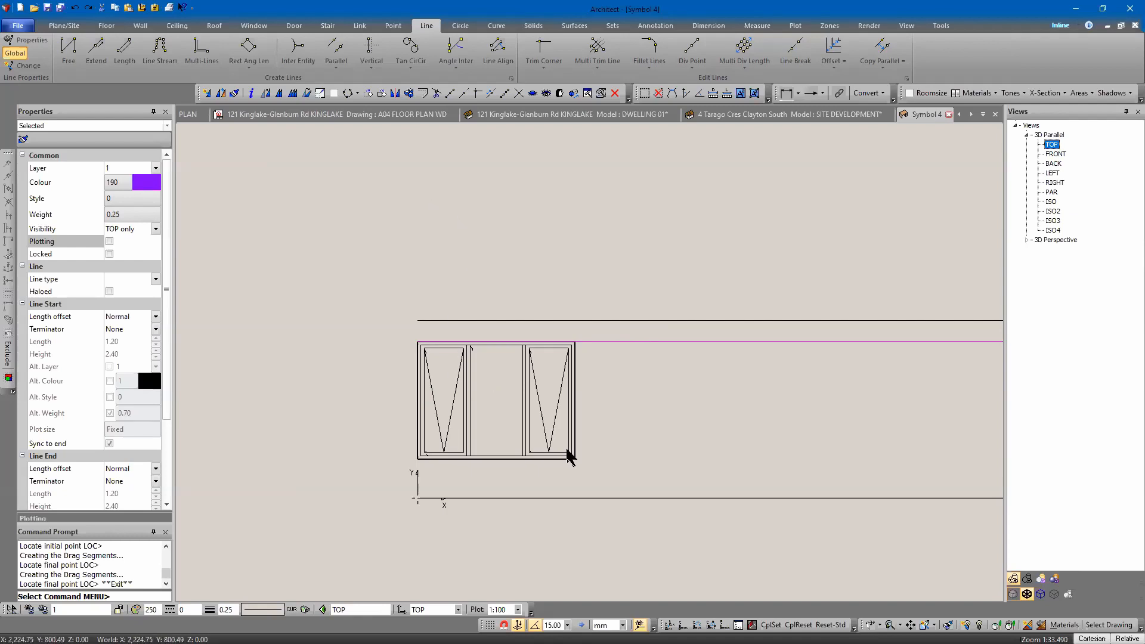
left_click(617, 498)
left_click(595, 320, "shift")
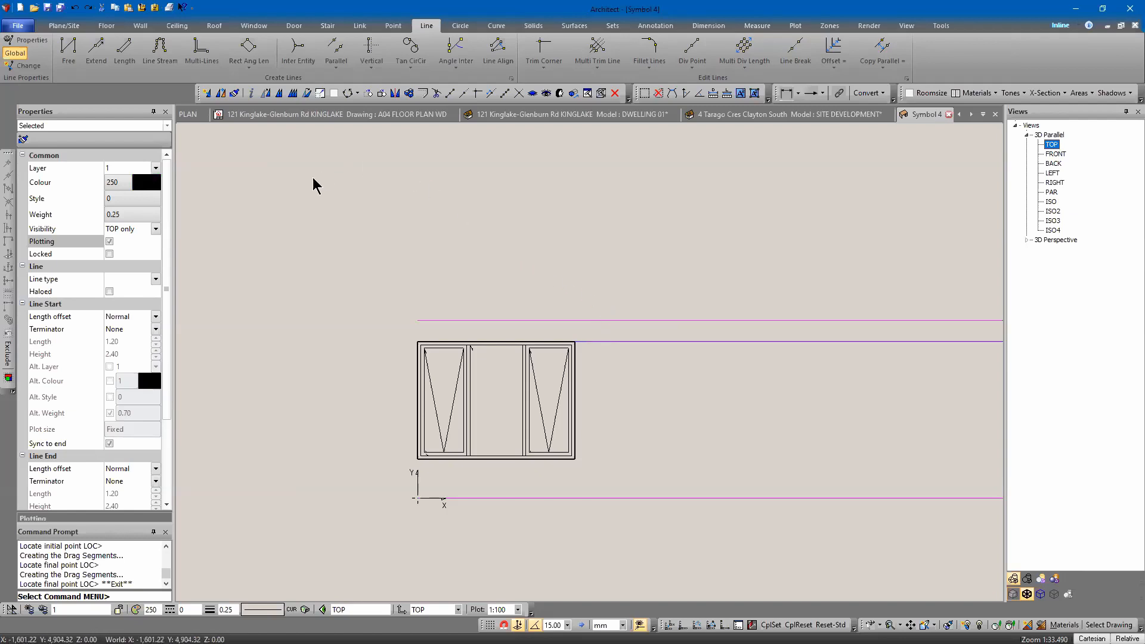
left_click(113, 198)
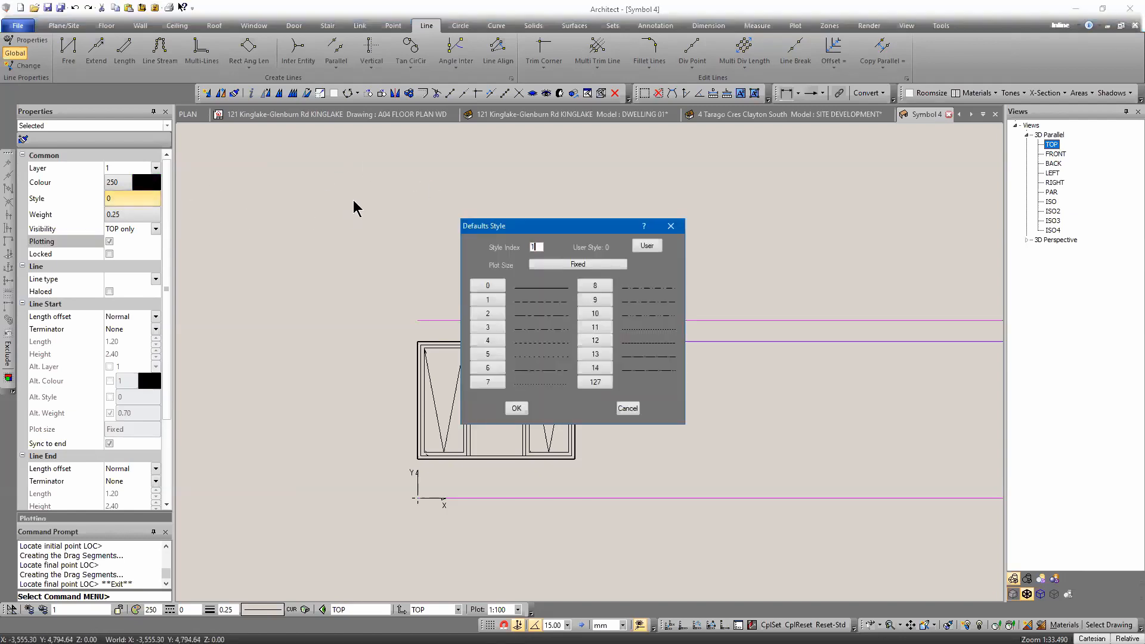
key("Return")
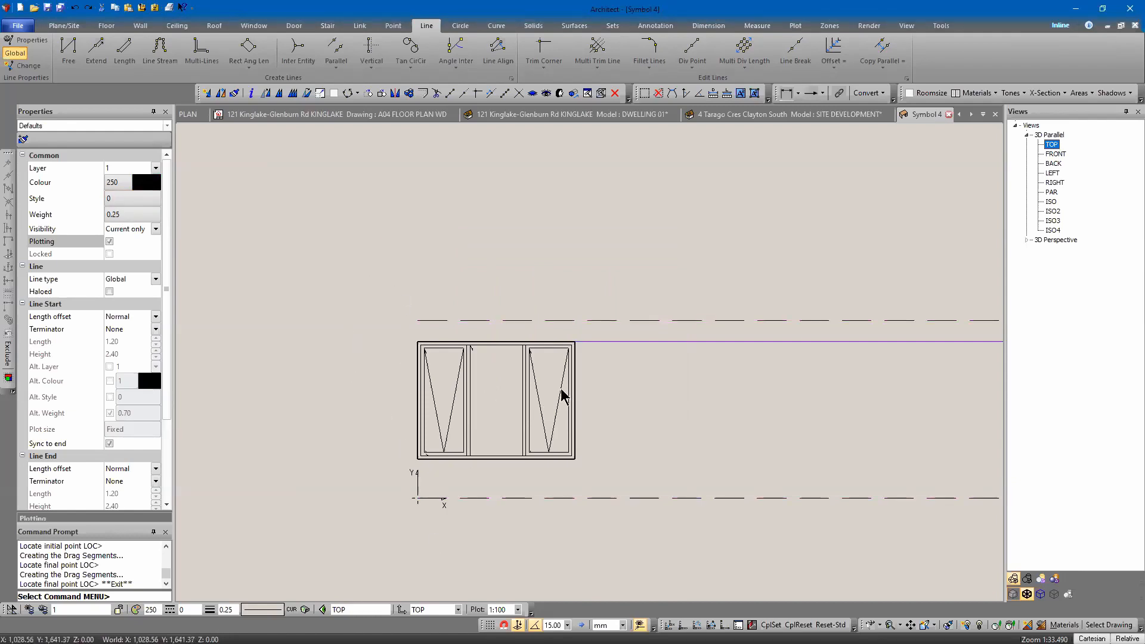
Add a vertical dimension from the floor line to the window head, placed left of the window.
middle_click_drag(451, 195, 505, 158)
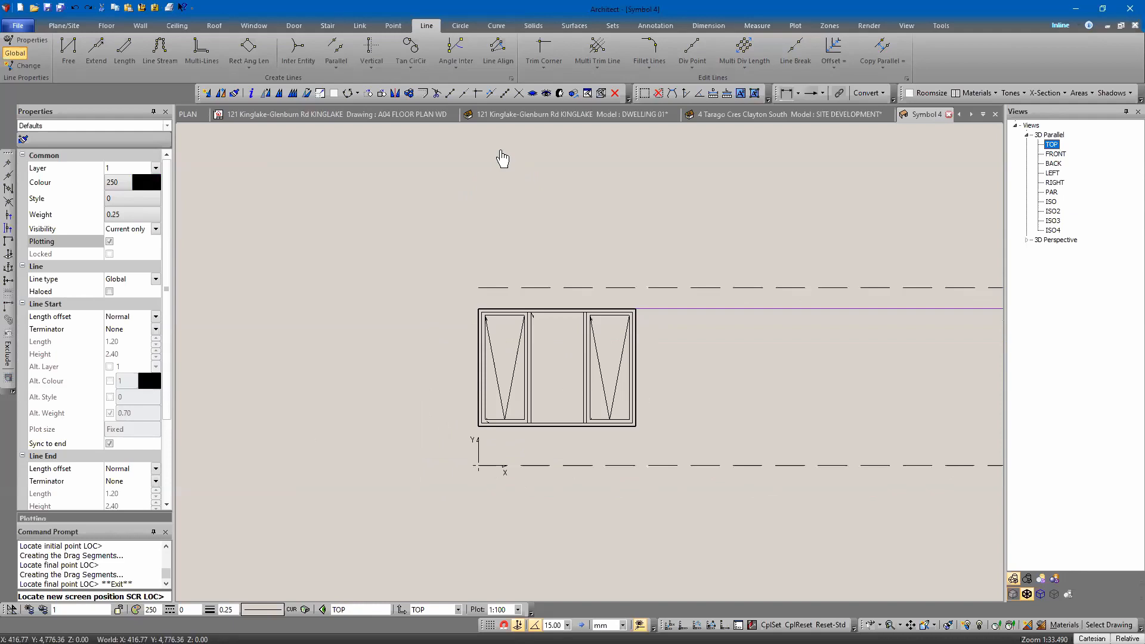
left_click(783, 95)
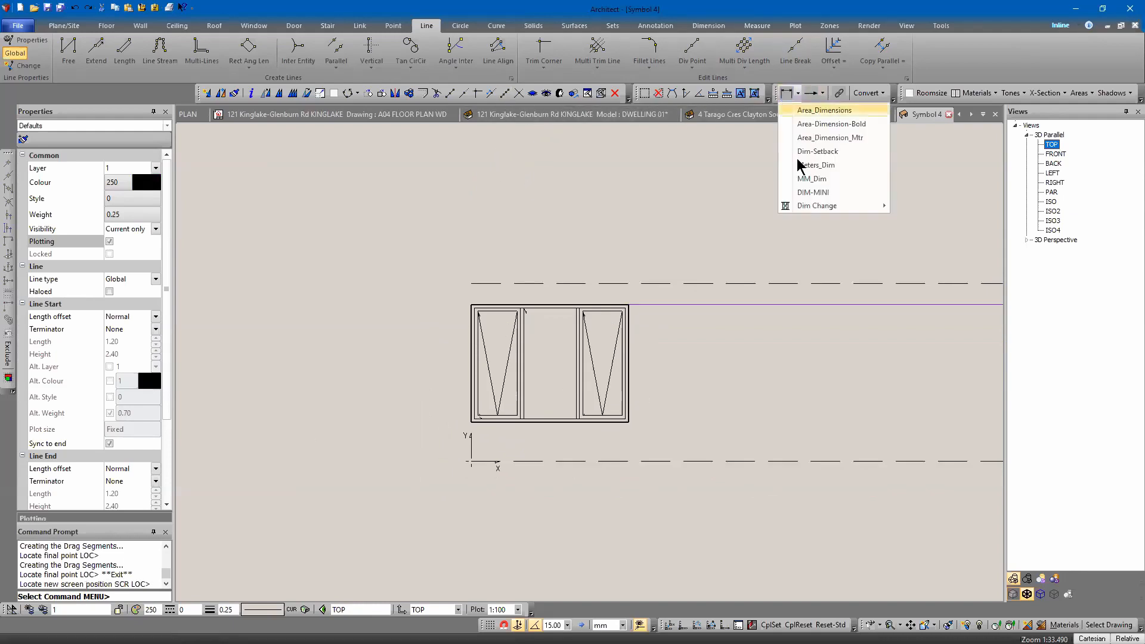
left_click(765, 205)
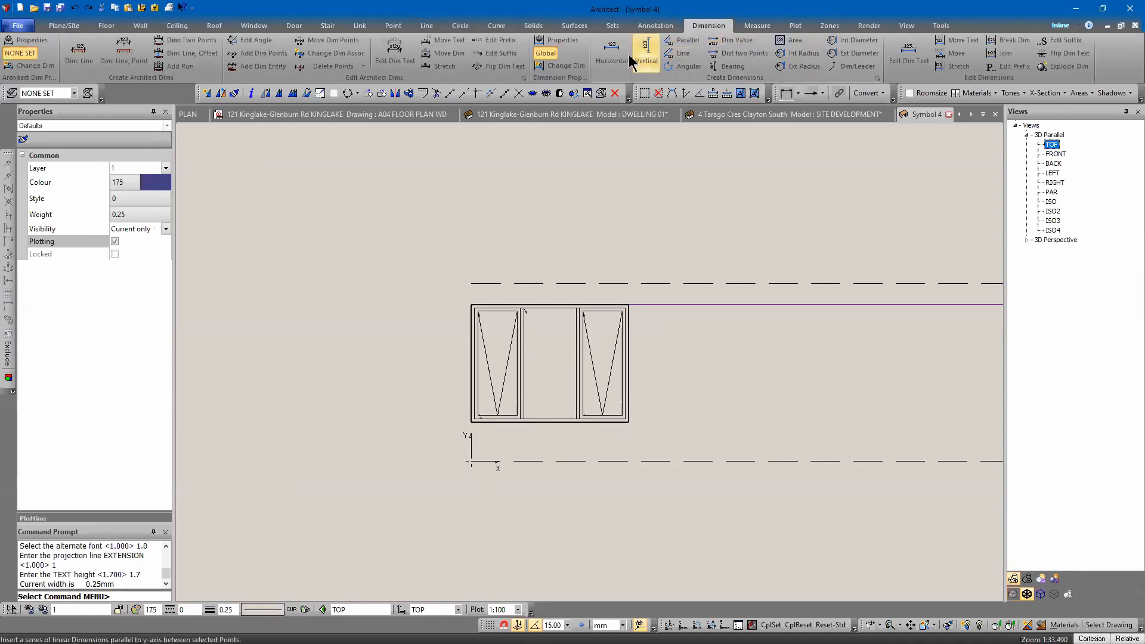
left_click(646, 56)
left_click(416, 401)
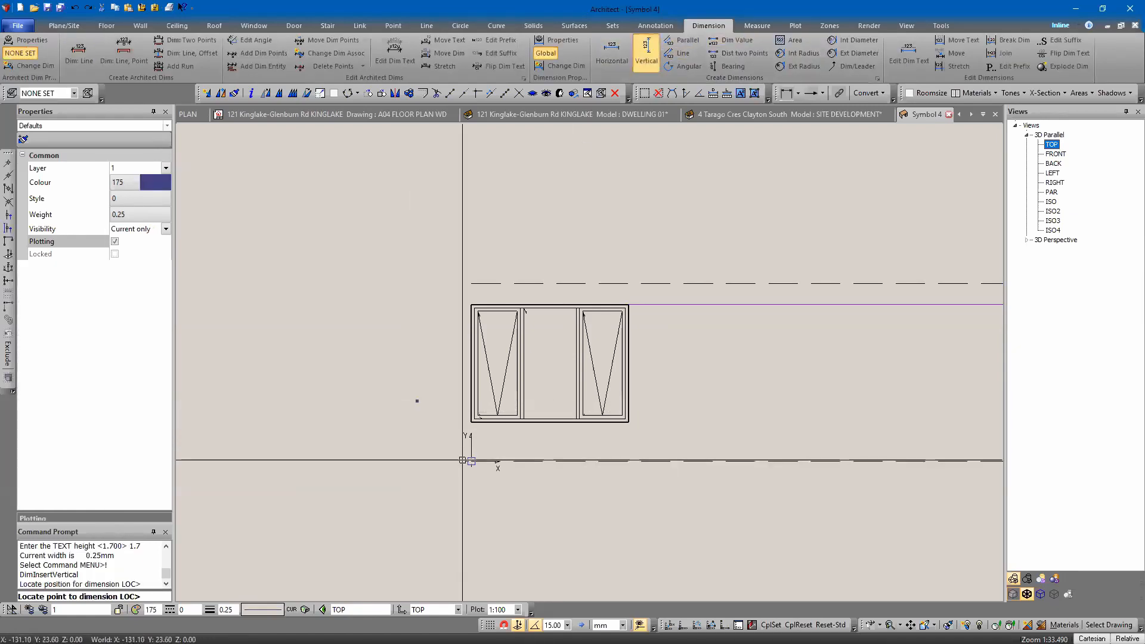
left_click(471, 304)
left_click(471, 461)
key("Escape")
key("Escape")
Place the text "FFL" beside the dimension at floor level.
key("t")
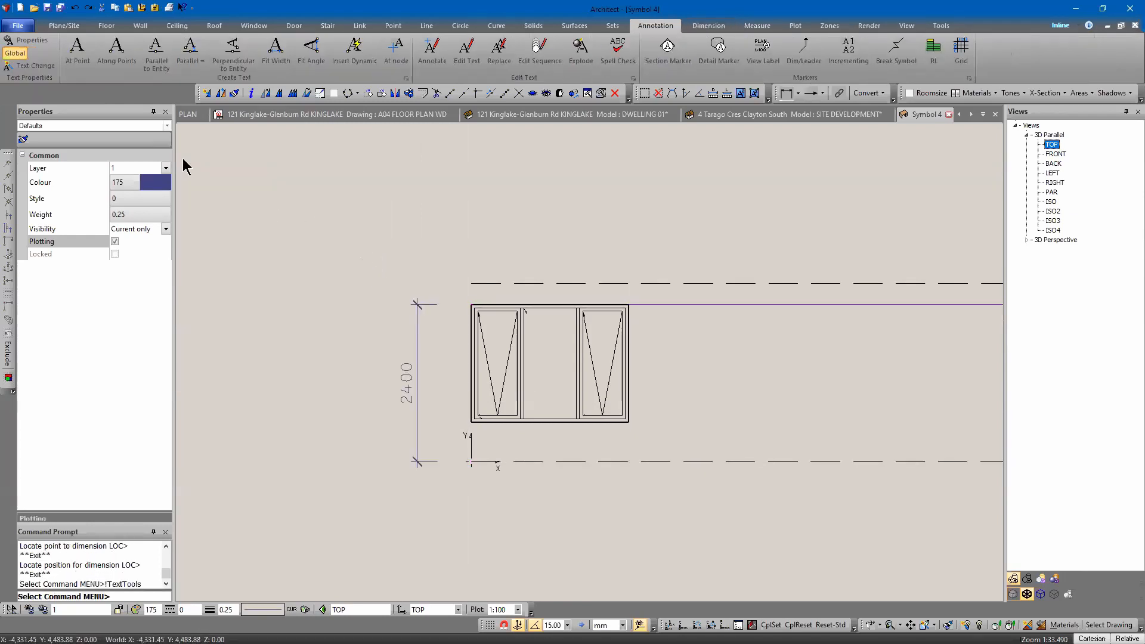
left_click(80, 55)
type("ffl")
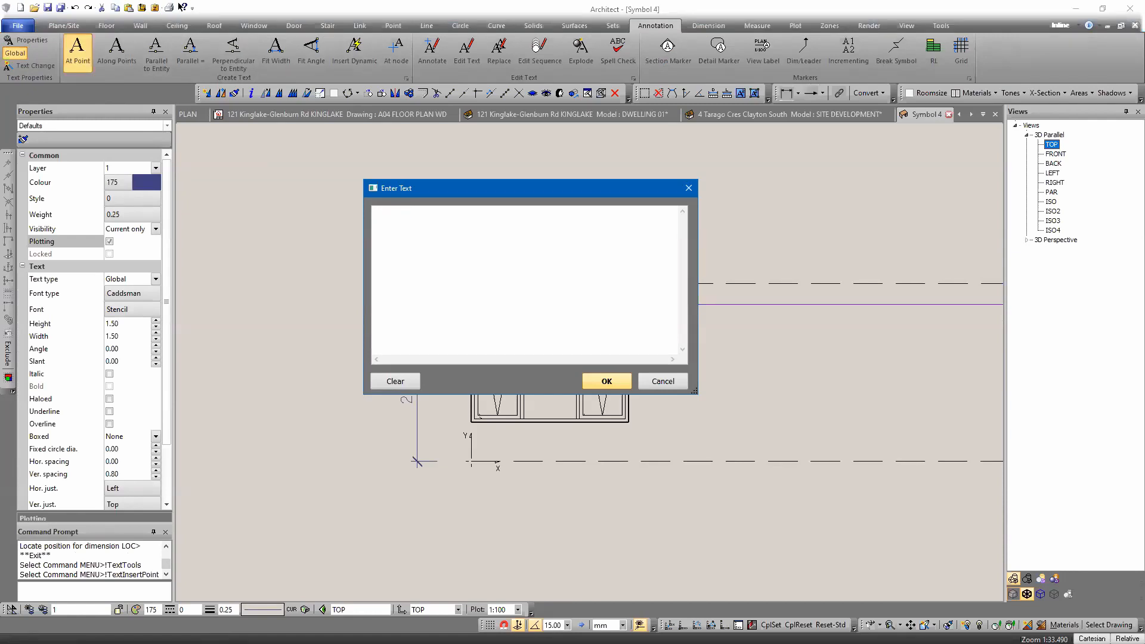
left_click_drag(363, 298, 305, 299)
key("Return")
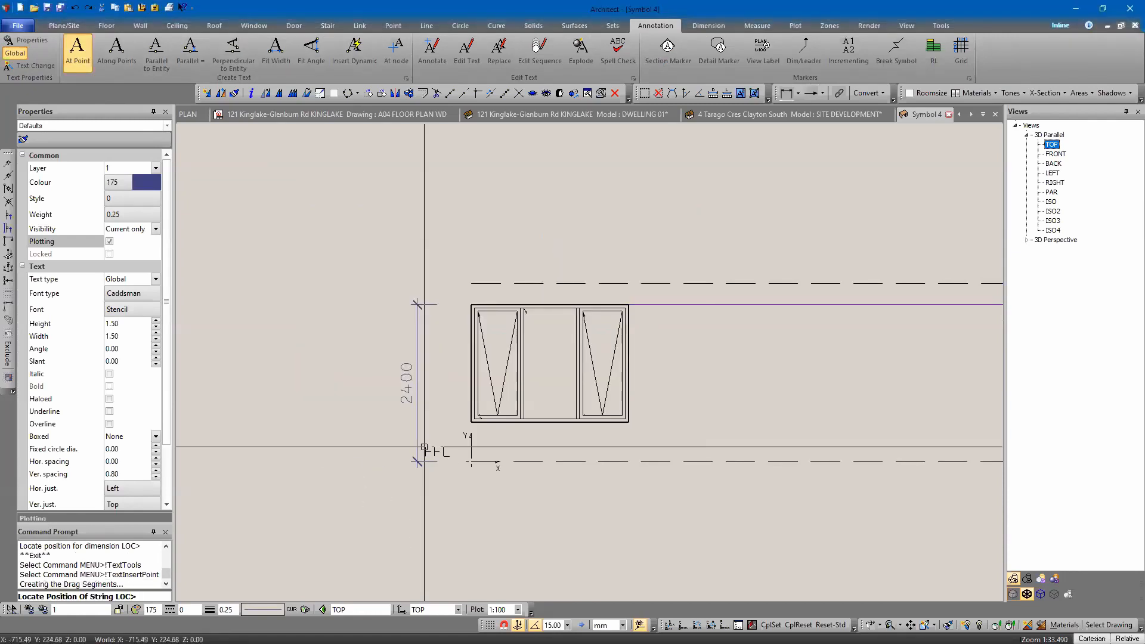
left_click(422, 448)
key("Escape")
Place the text "HEAD" beside the dimension at the head line.
key("Return")
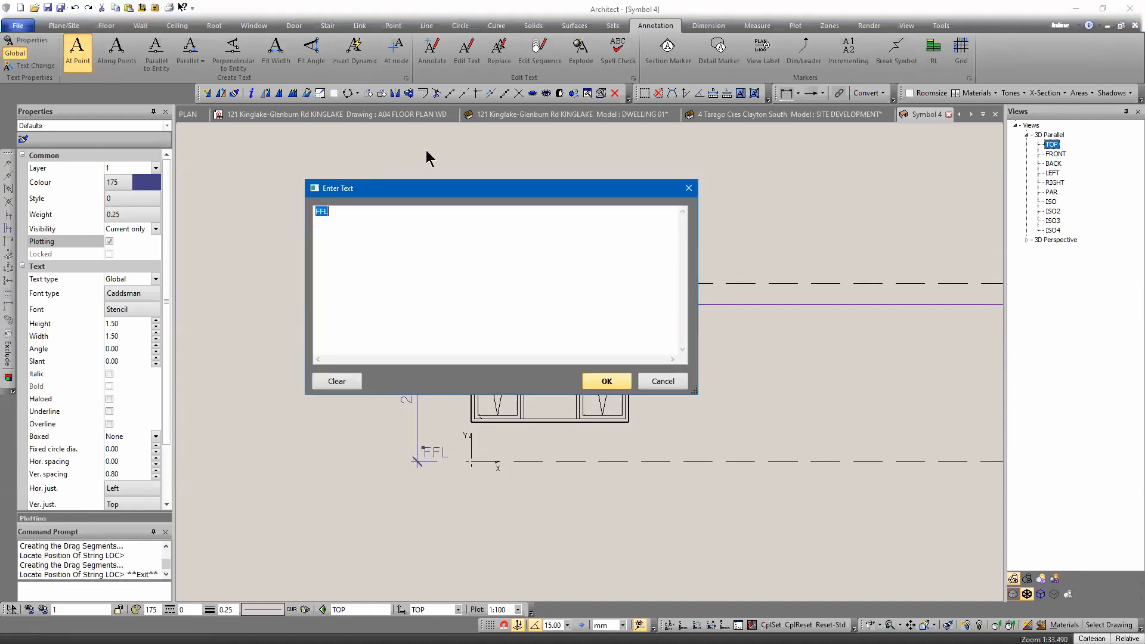
type("HEAD")
key("Return")
left_click(421, 308)
key("Escape")
right_click(334, 188)
key("Escape")
key("Escape")
key("Down")
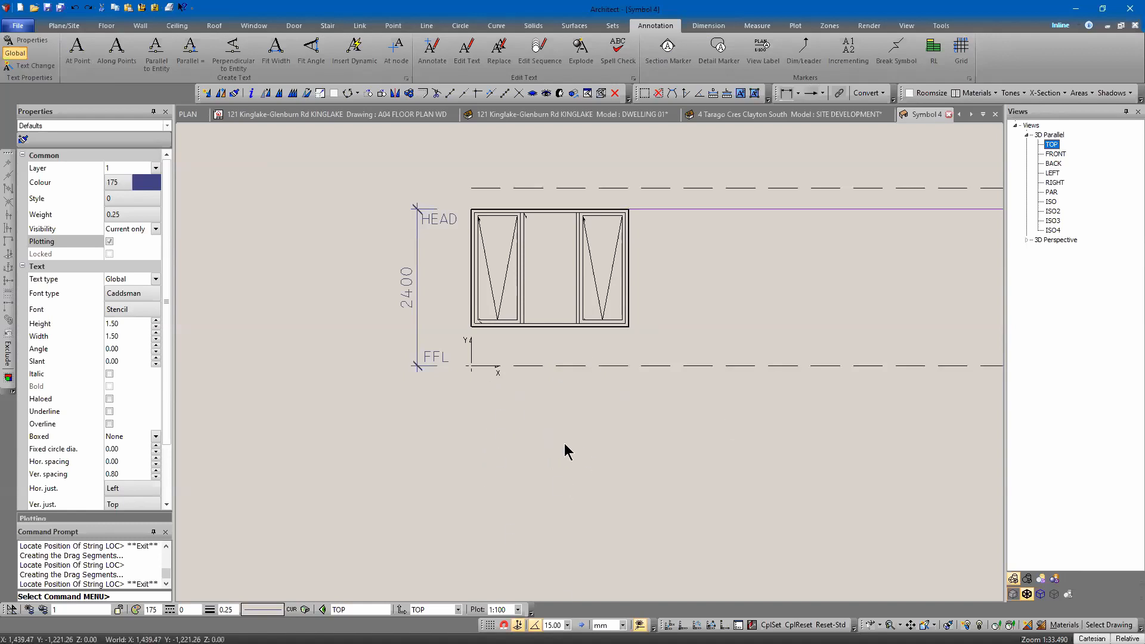
Trim the 2720 mm line, the head line and the base line to end just past the window's right side.
middle_click_drag(513, 465, 527, 467)
scroll(522, 462, "down", 2)
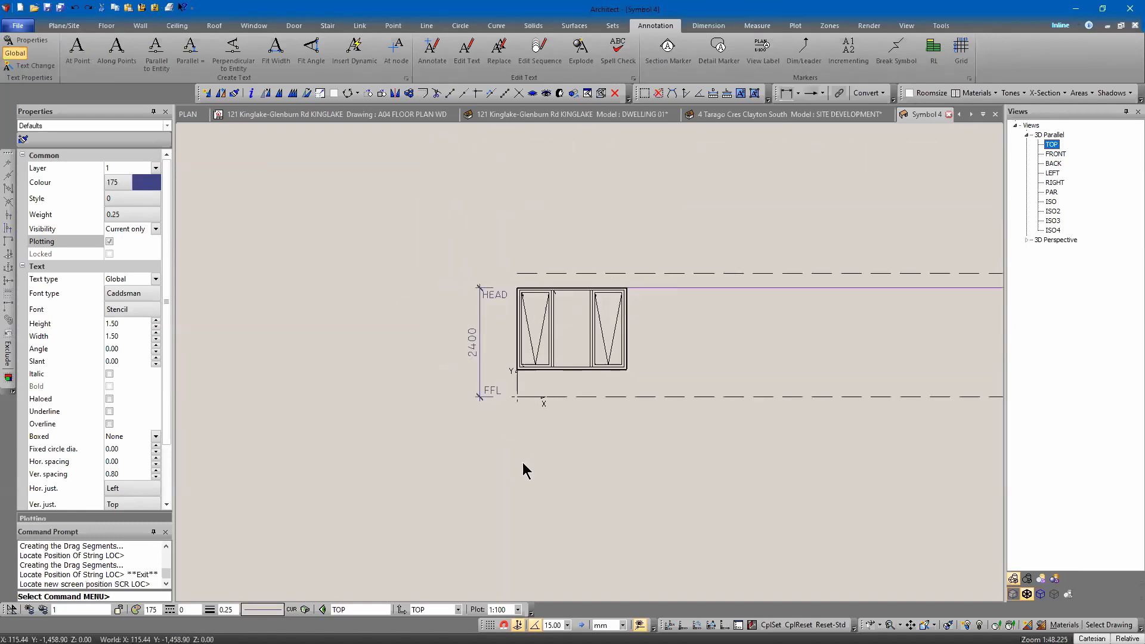
middle_click_drag(604, 202, 538, 201)
scroll(563, 222, "down", 5)
scroll(608, 216, "up", 1)
key("l")
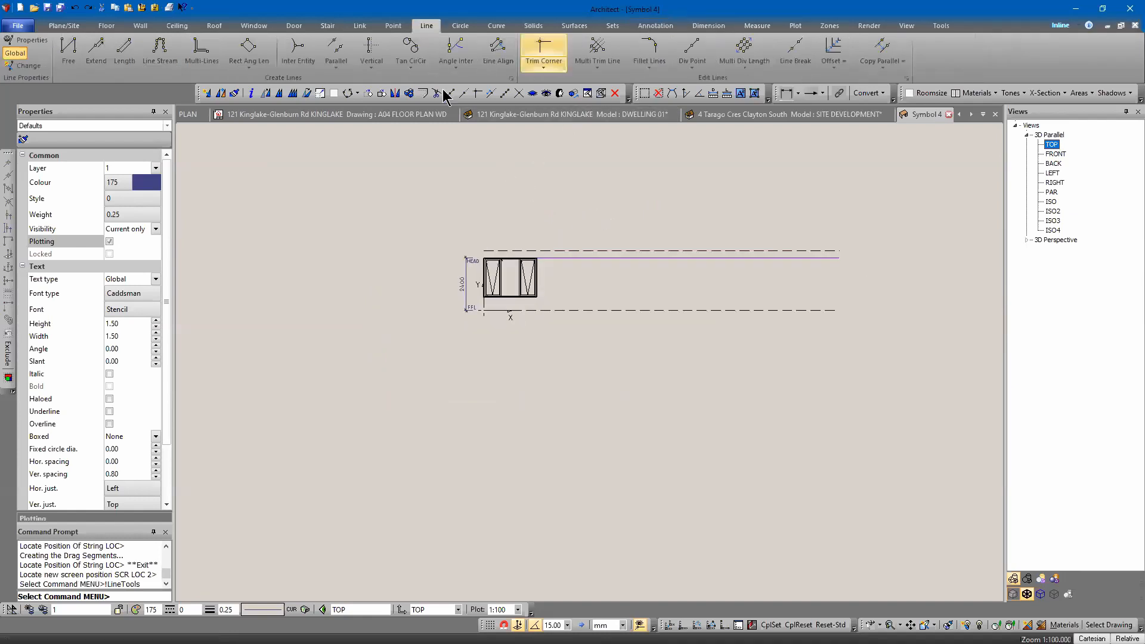
left_click(464, 93)
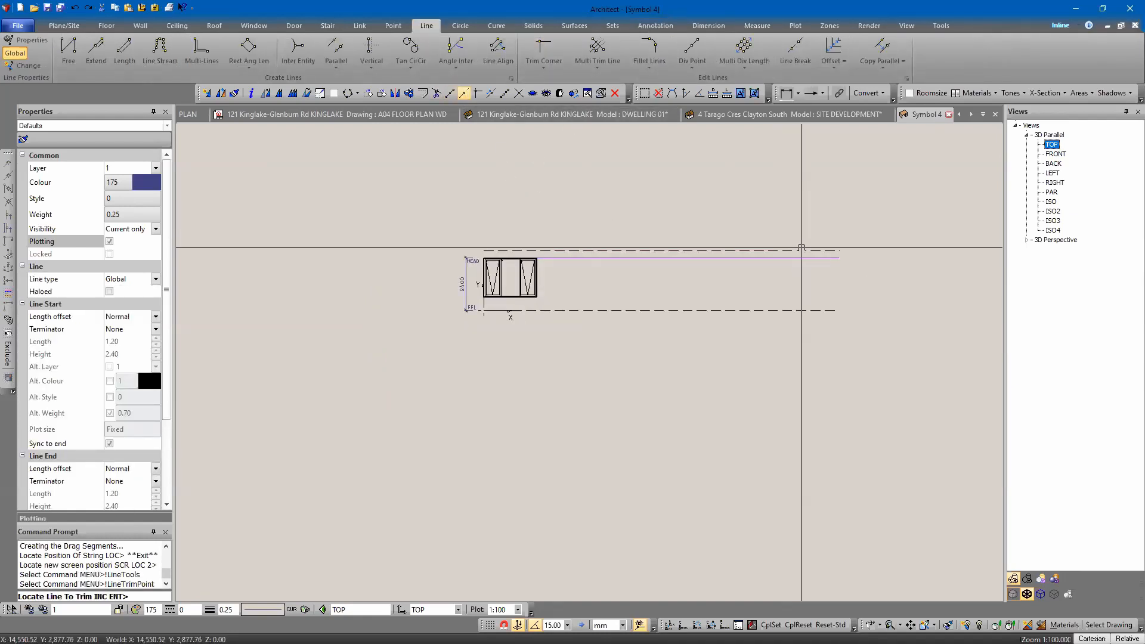
left_click(650, 247)
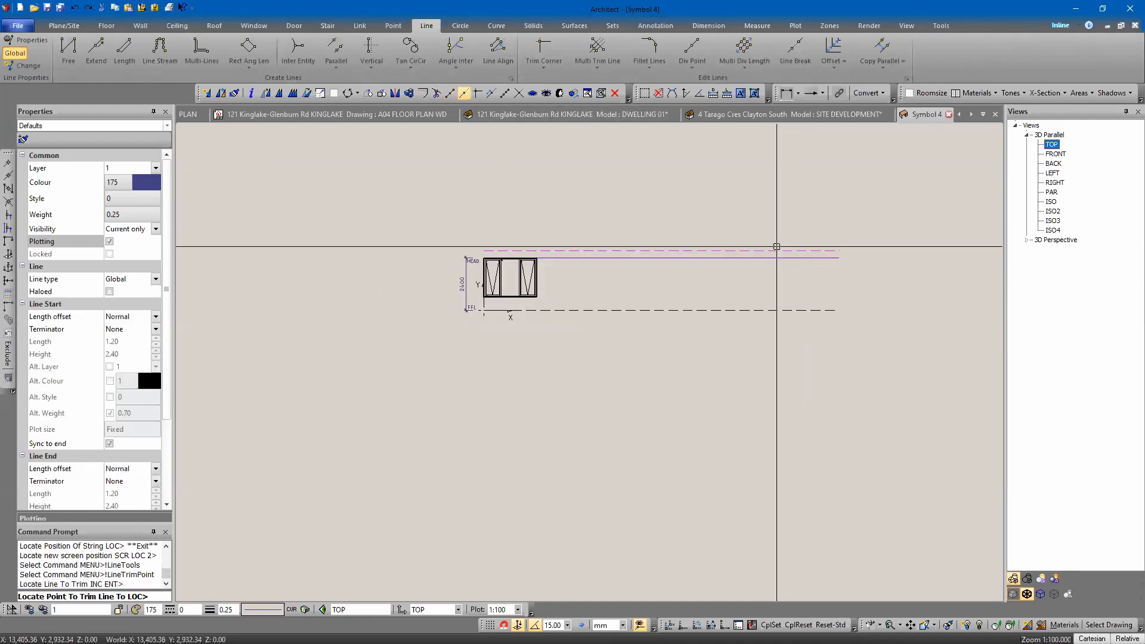
left_click(571, 247)
left_click(802, 256)
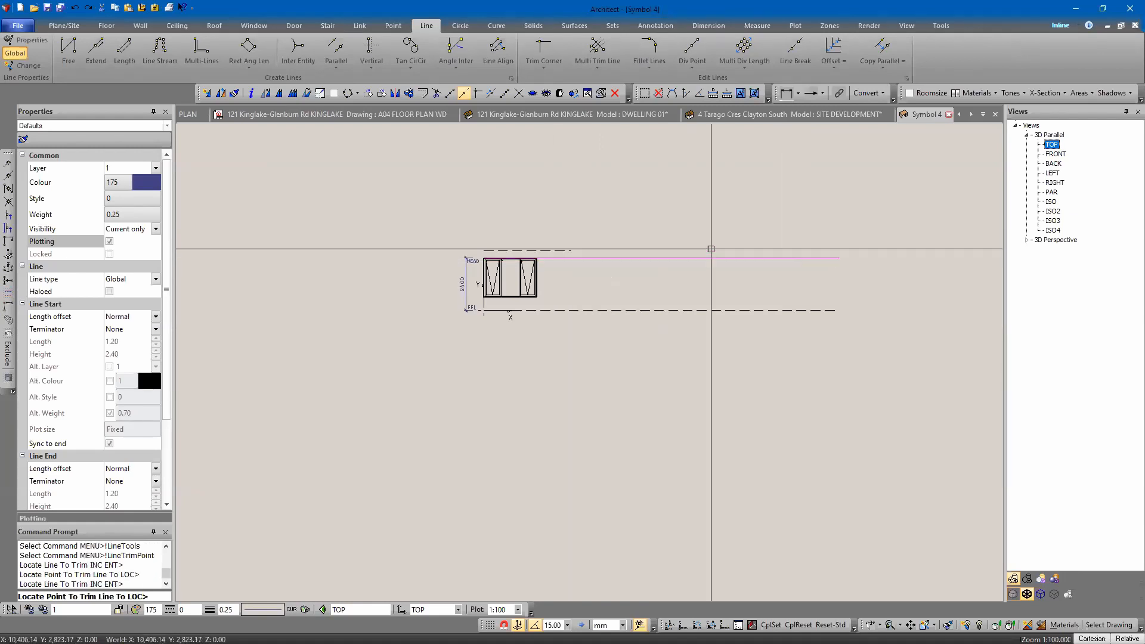
left_click(572, 248)
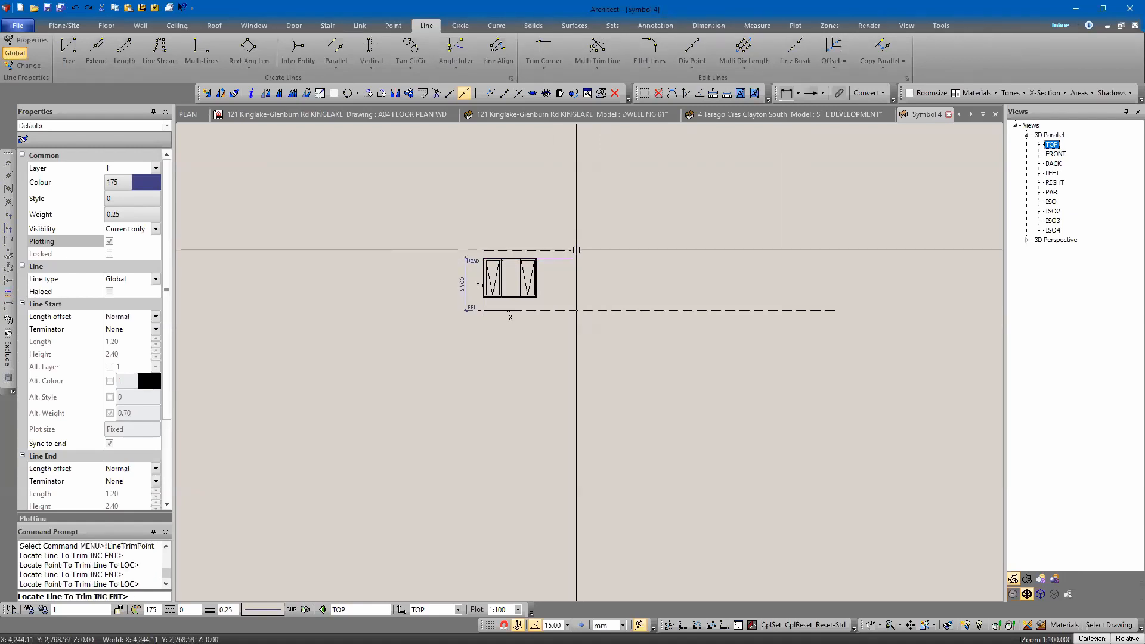
left_click(800, 312)
left_click(570, 256)
key("Escape")
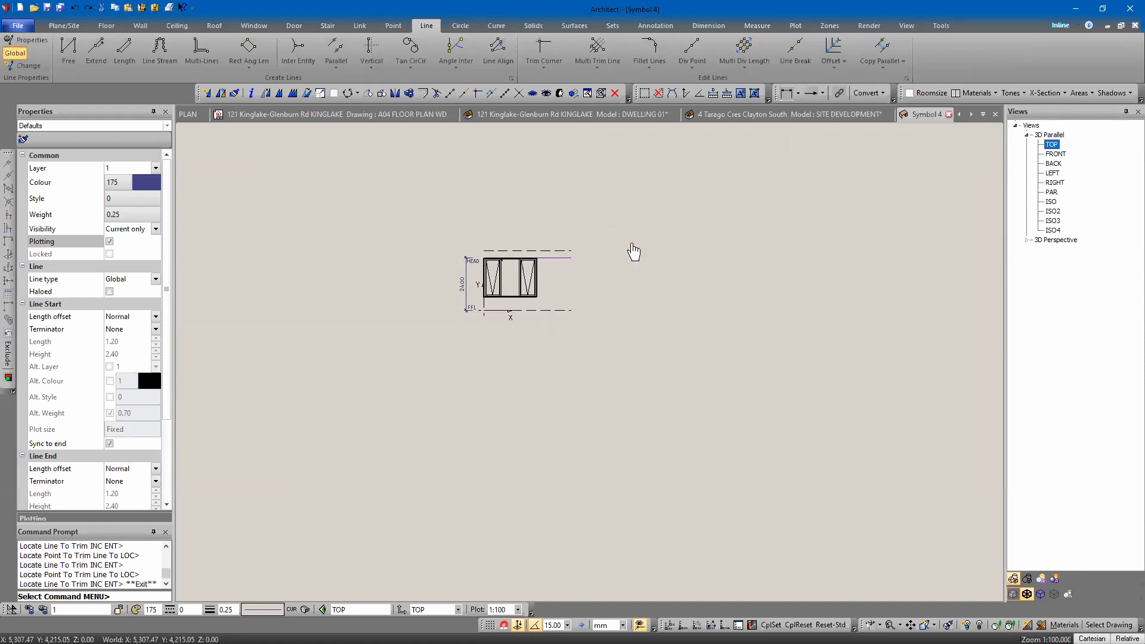
Try setting the head line's length to 28000 mm with Trim to Length, then undo it.
scroll(565, 365, "up", 5)
middle_click_drag(595, 395, 585, 392)
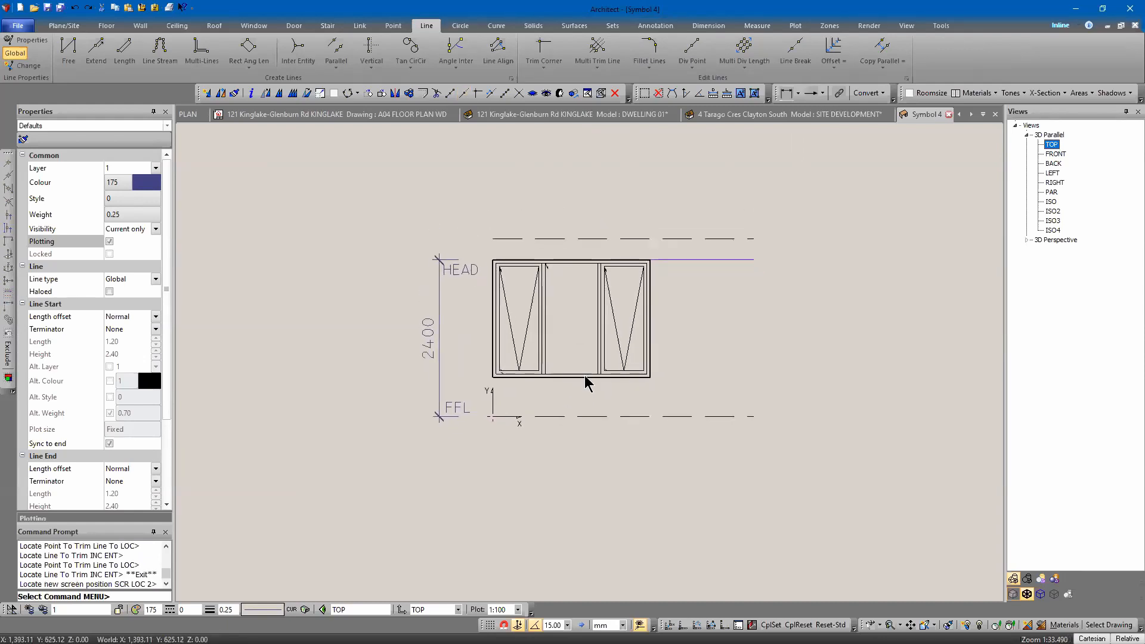
left_click(708, 261)
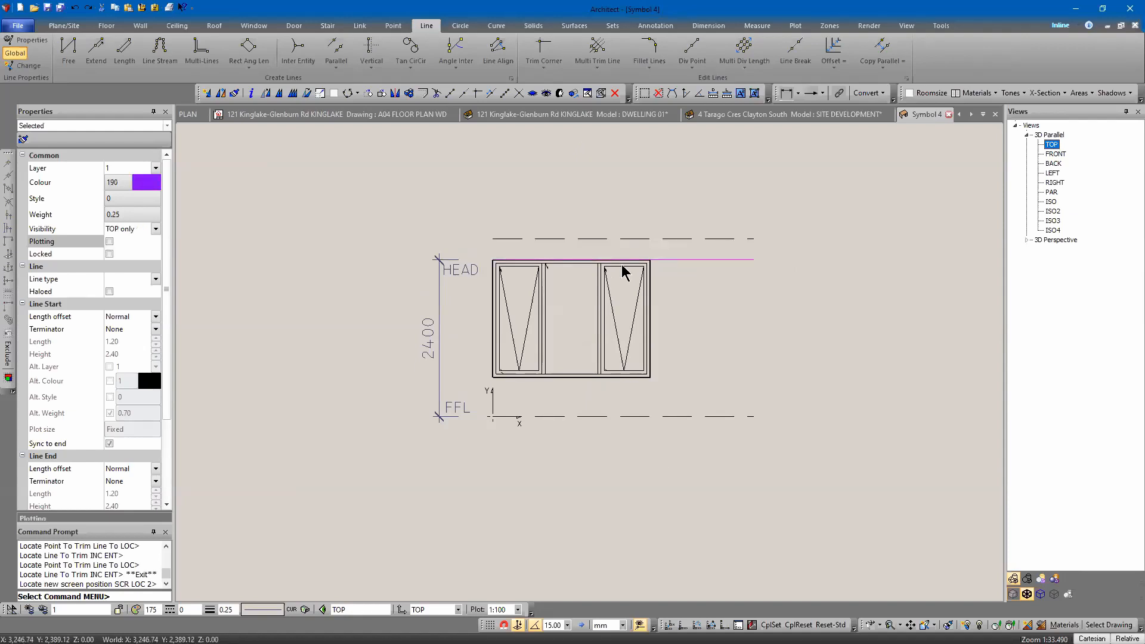
middle_click_drag(806, 303, 635, 303)
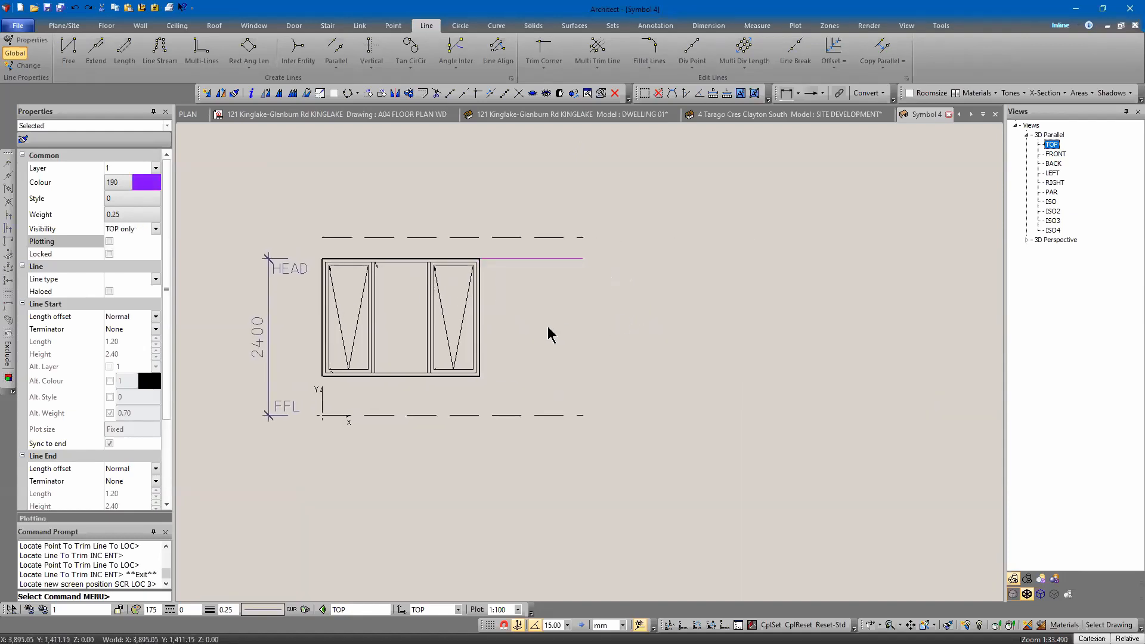
scroll(548, 328, "down", 5)
middle_click_drag(575, 326, 541, 288)
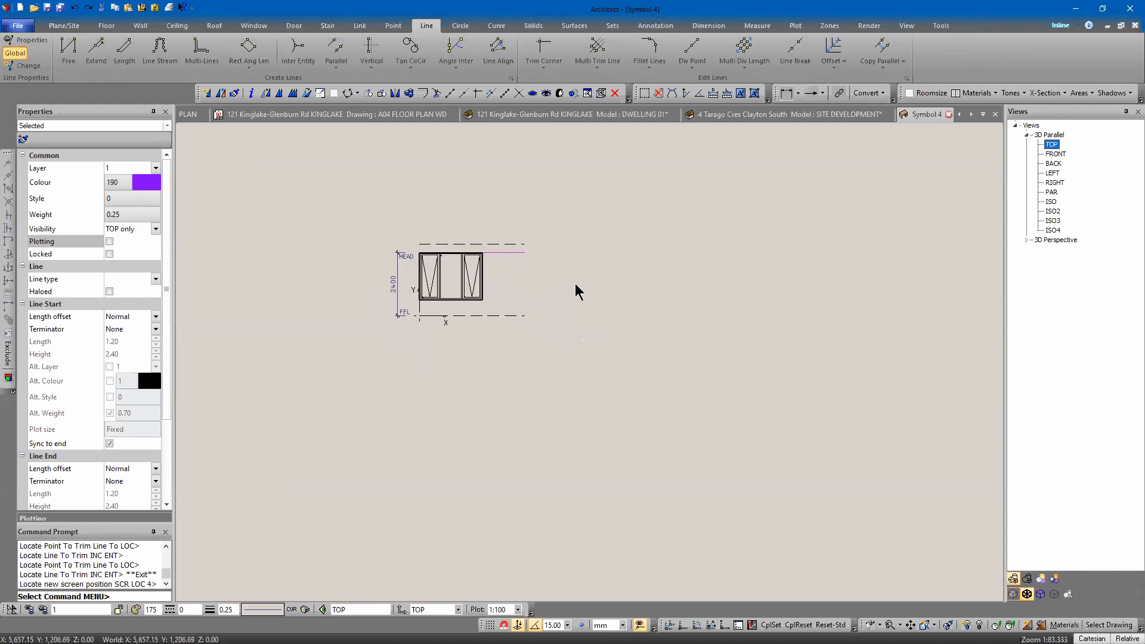
key("Escape")
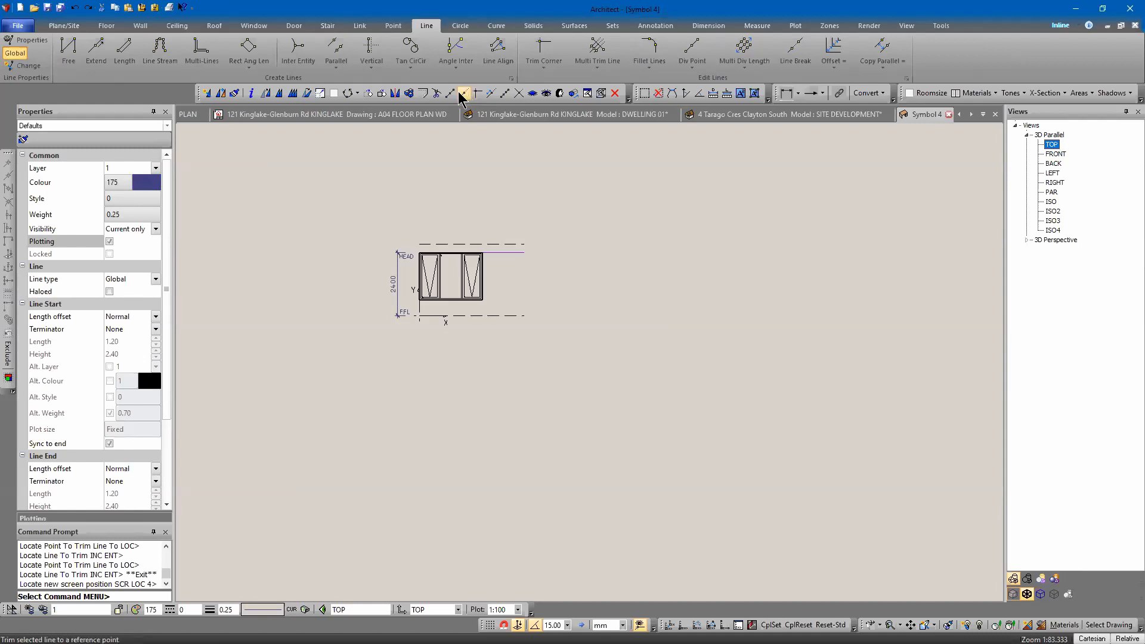
left_click(492, 97)
left_click(522, 253)
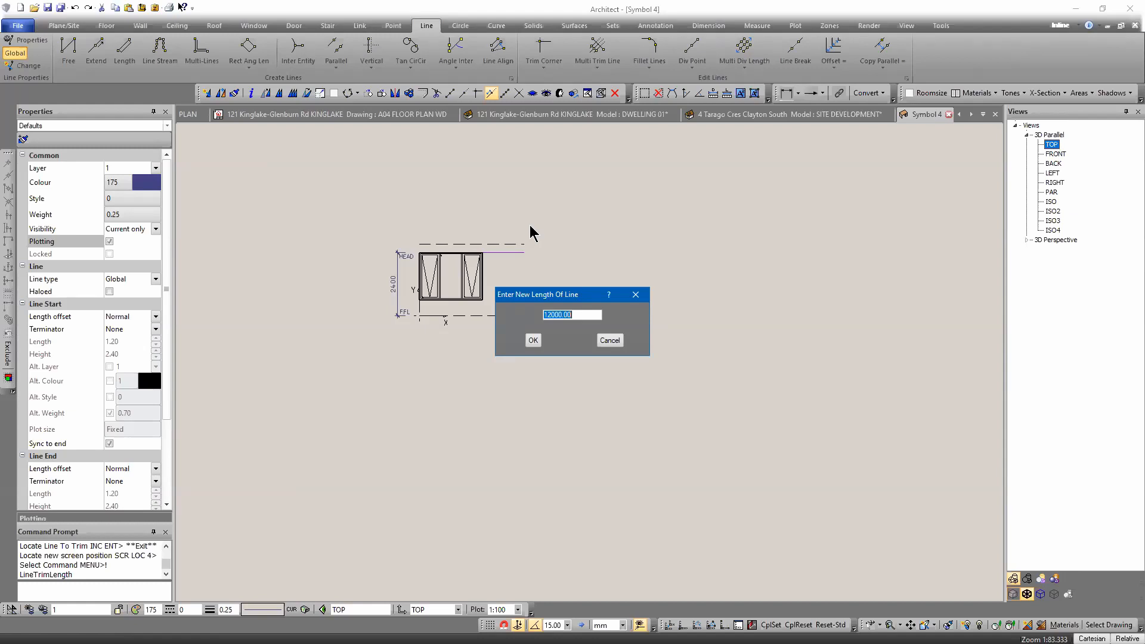
type("28000")
key("Return")
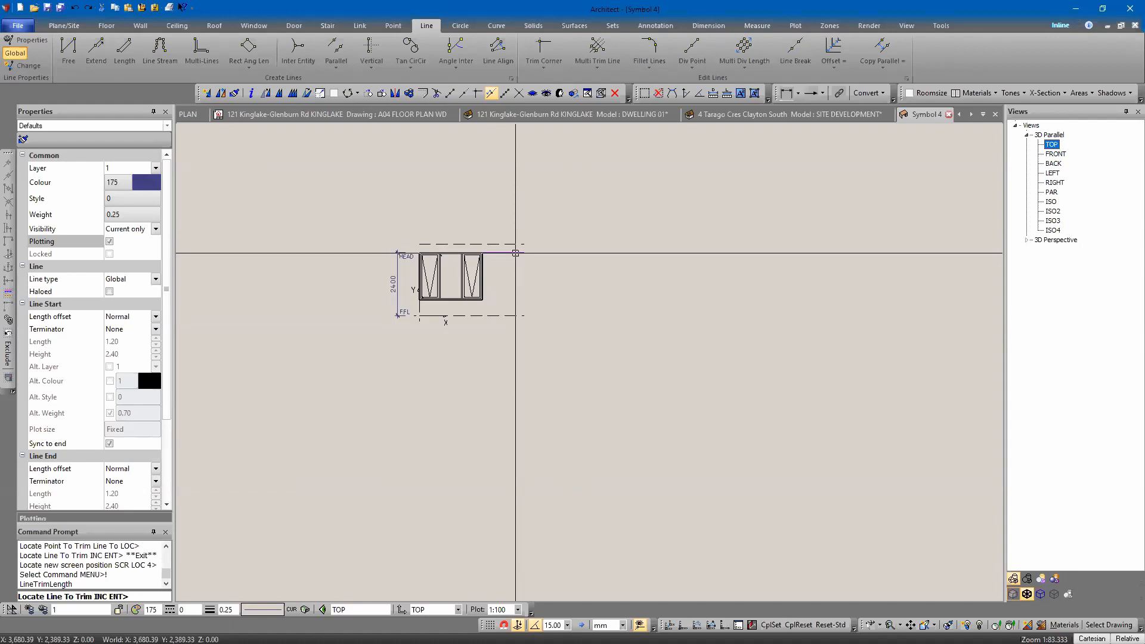
key("Escape")
key("Escape")
scroll(468, 288, "down", 7)
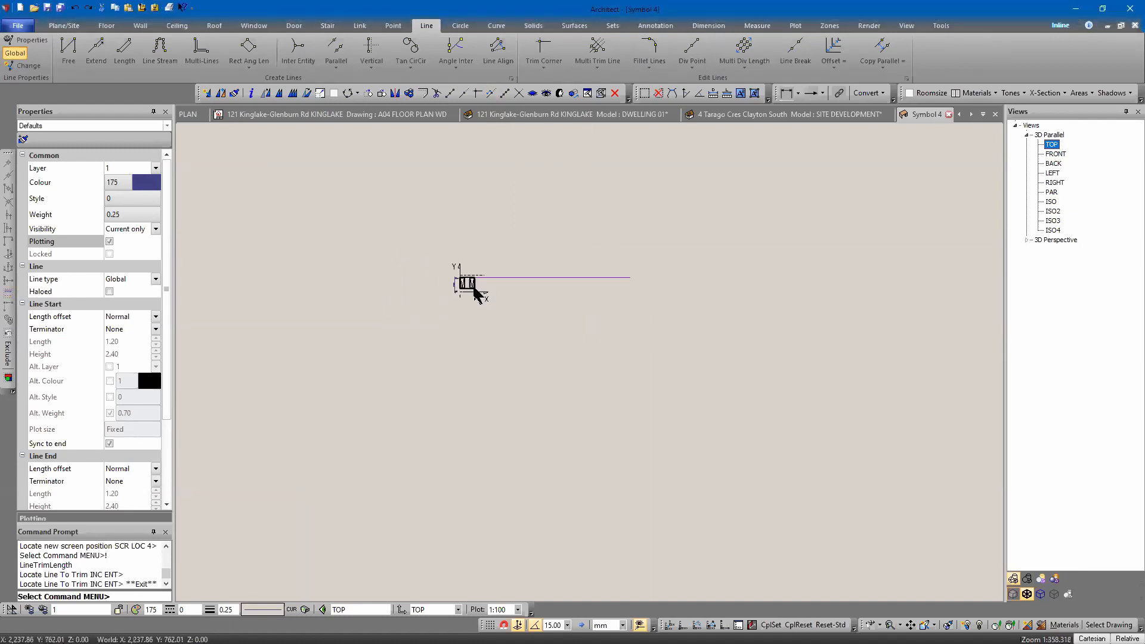
scroll(552, 294, "up", 2)
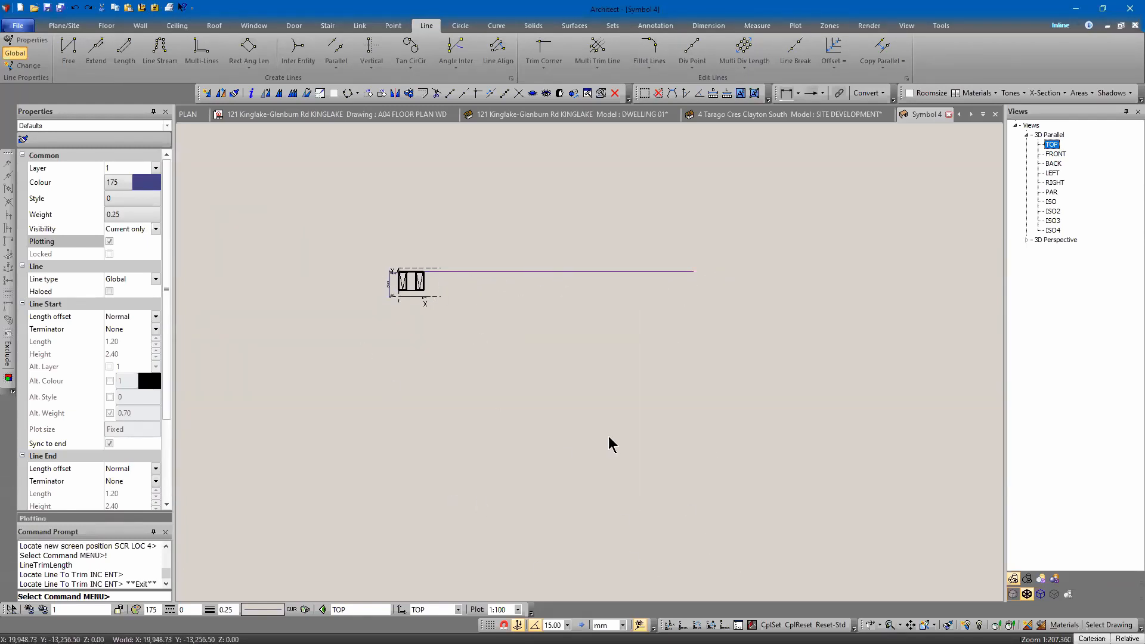
key("ctrl+z")
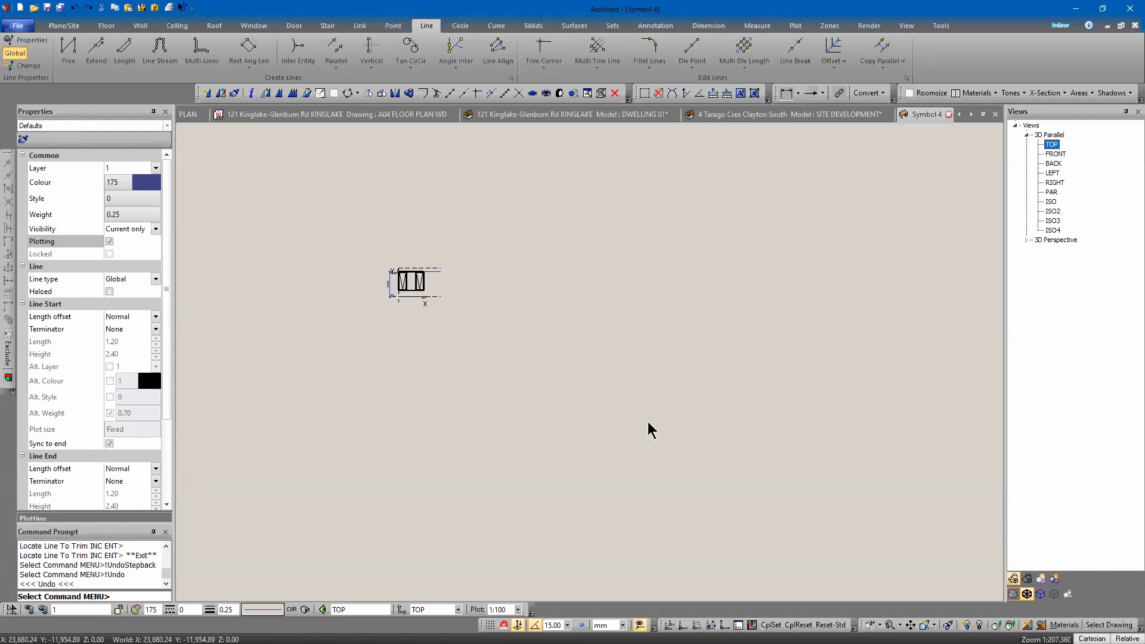
Save the symbol as "OPENING TEMPLATE" in a new SAMPLE database in the Symbols library.
scroll(439, 352, "up", 2)
scroll(552, 320, "up", 2)
middle_click_drag(540, 291, 566, 310)
middle_click_drag(462, 211, 493, 233)
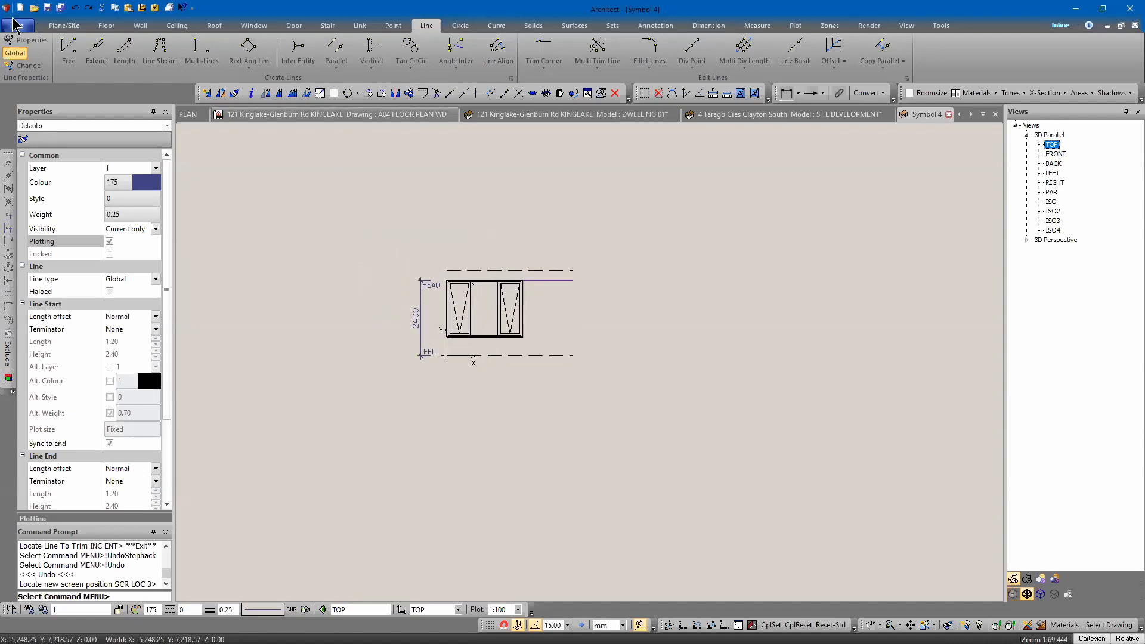
left_click(17, 26)
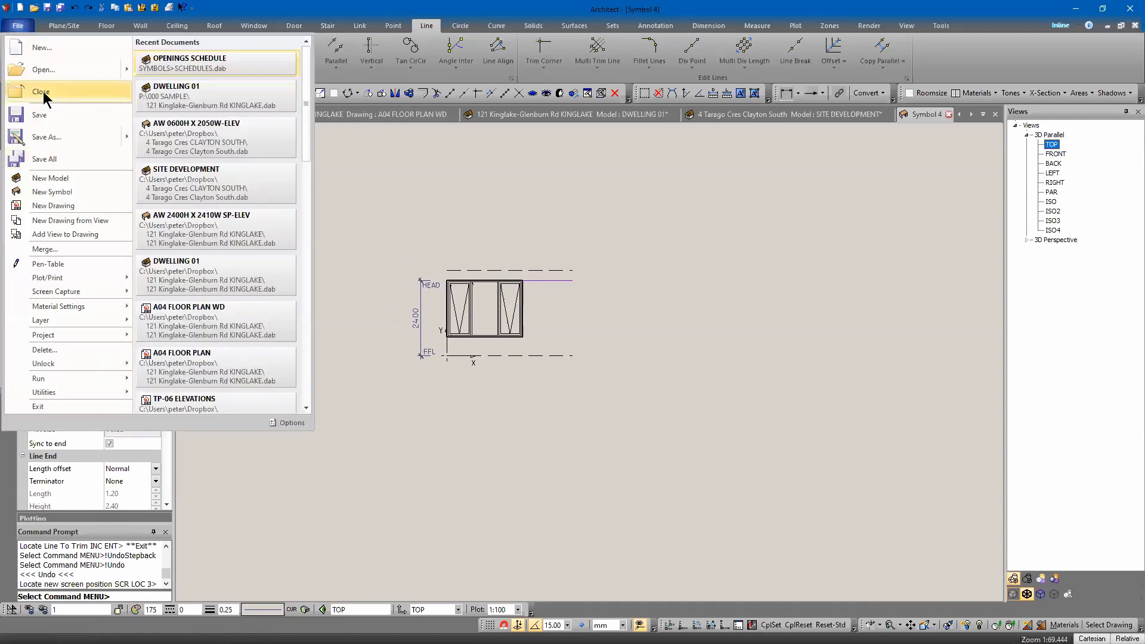
left_click(44, 137)
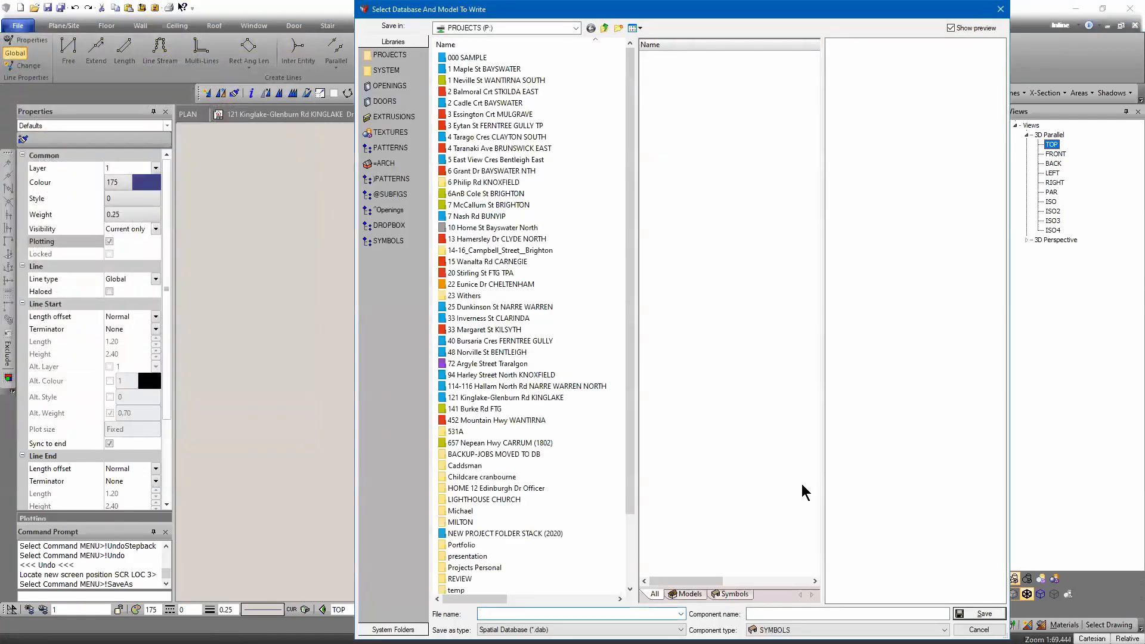
left_click(385, 242)
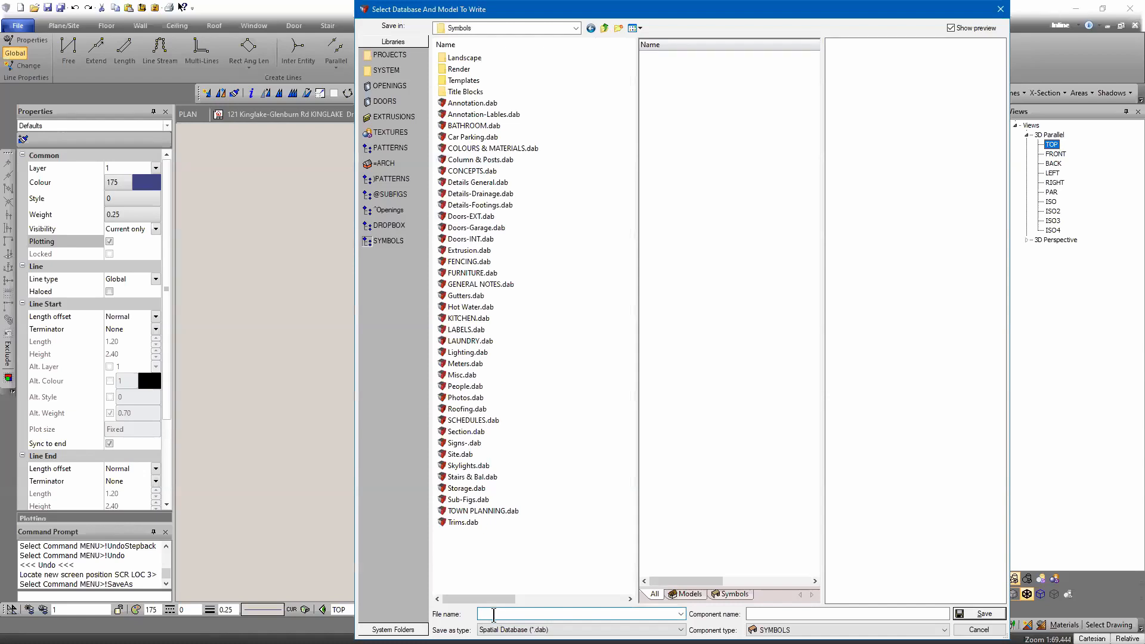
type("SAMPLE")
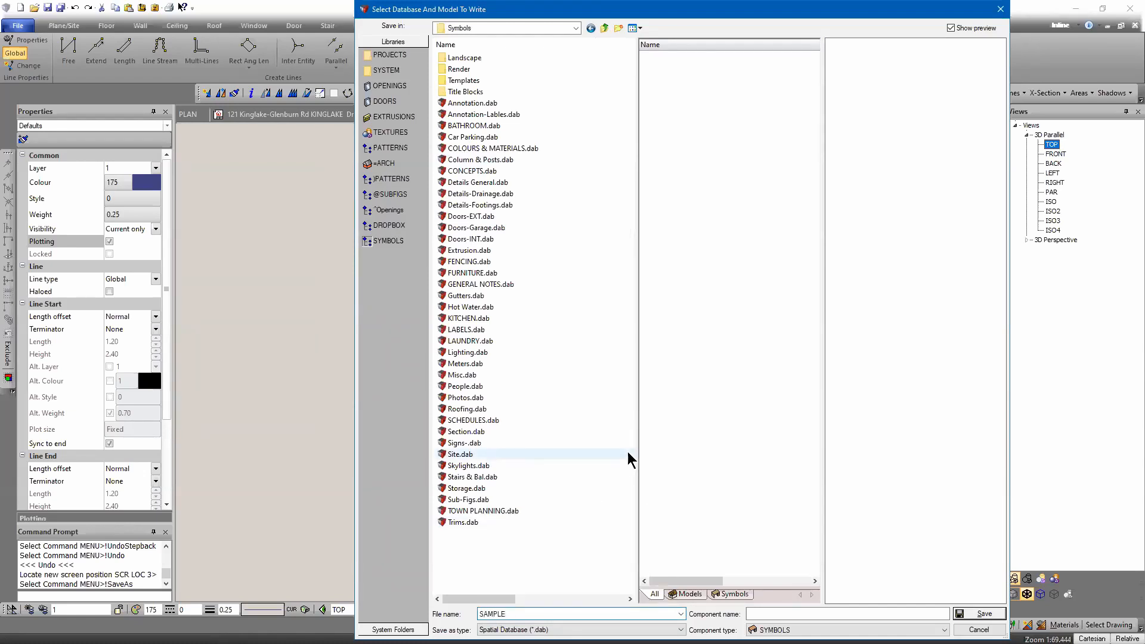
left_click(771, 616)
type("OPENING")
key("Tab")
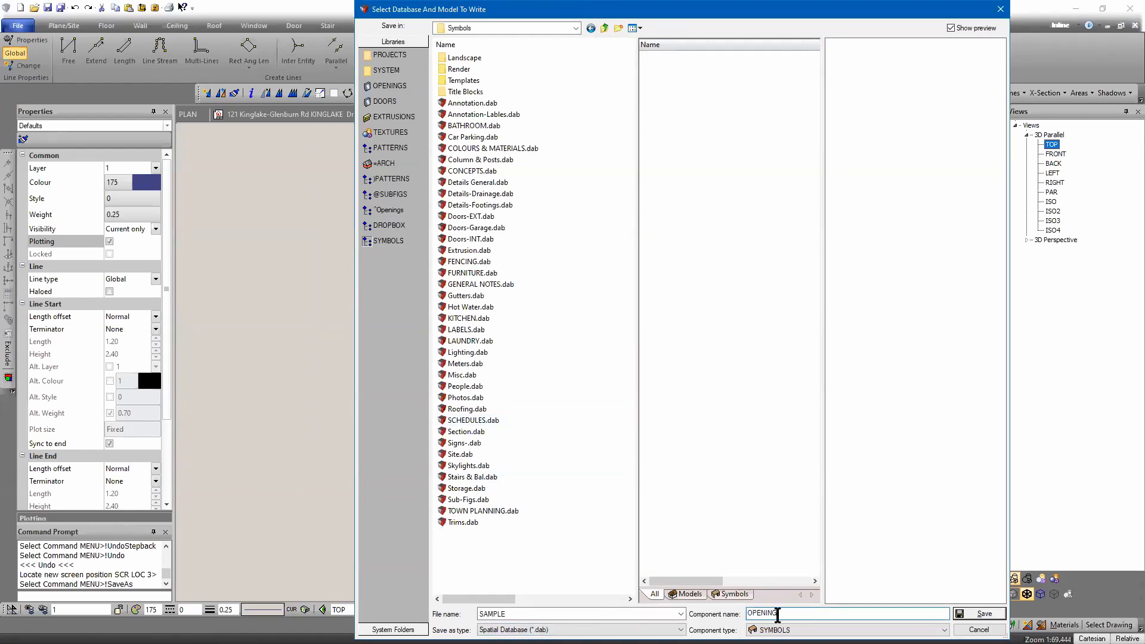
type("S")
key("BackSpace")
type("TEMPLATE")
key("Return")
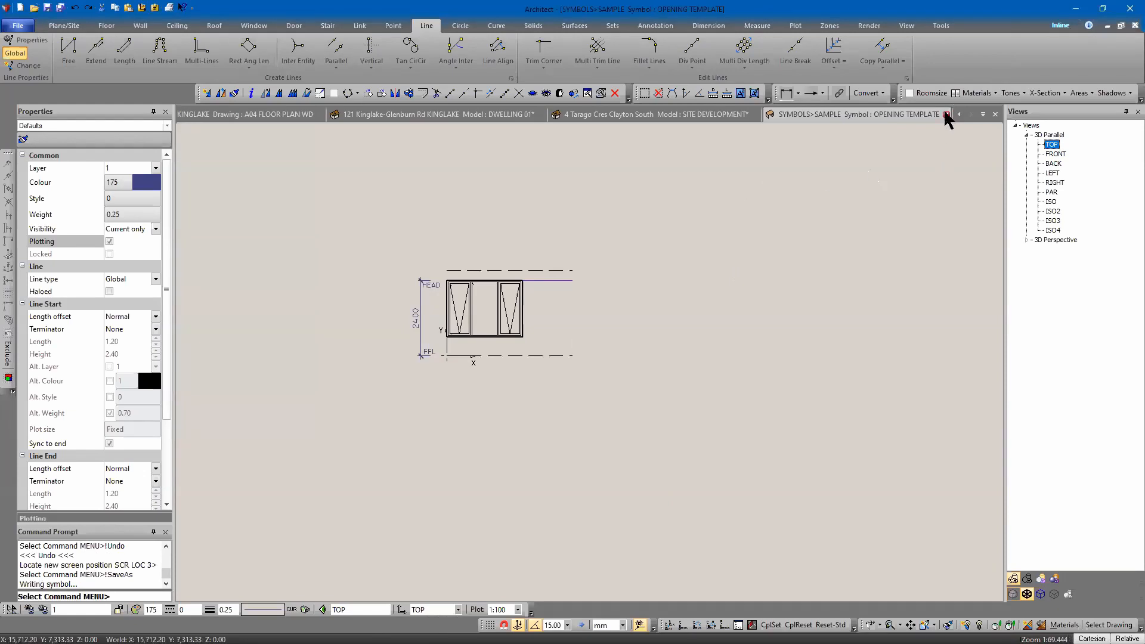
Close the symbol tab and switch to the MISC-02 view of the dwelling model.
left_click(947, 114)
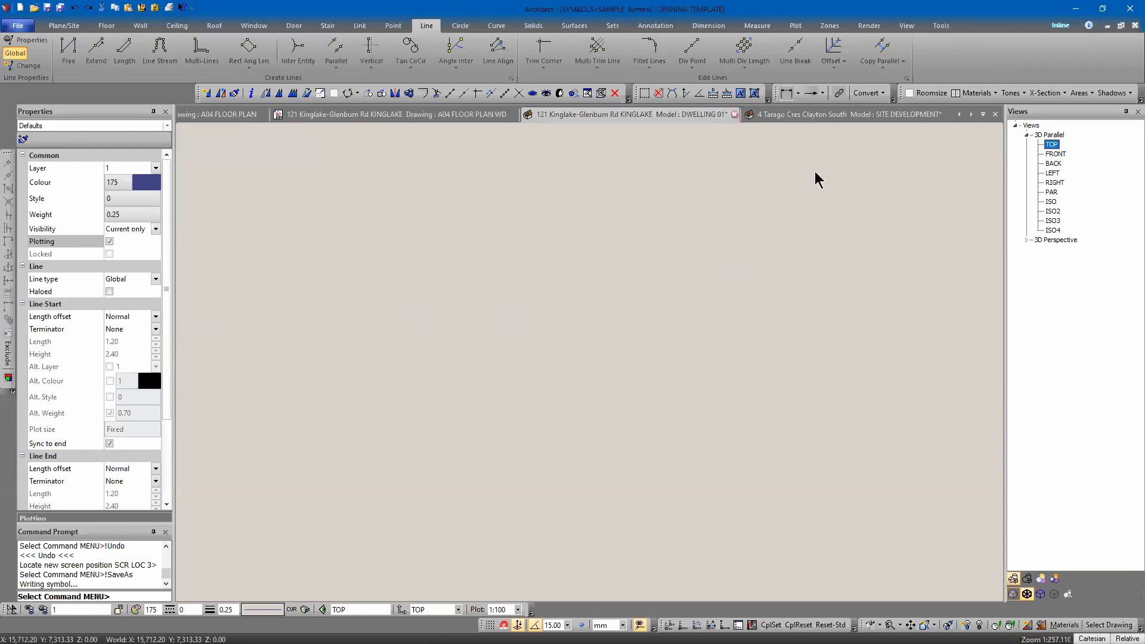
middle_click_drag(652, 258, 595, 394)
left_click(1059, 564)
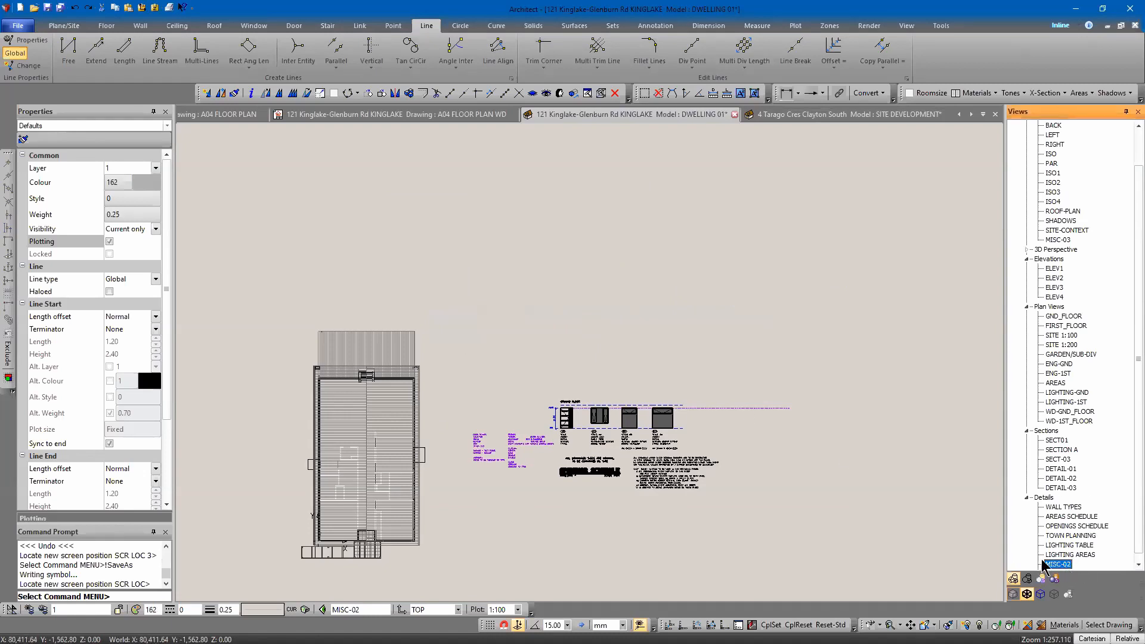
scroll(605, 369, "up", 5)
middle_click_drag(606, 370, 669, 285)
Switch the link insertion mode to Insert and Explode.
key("Insert")
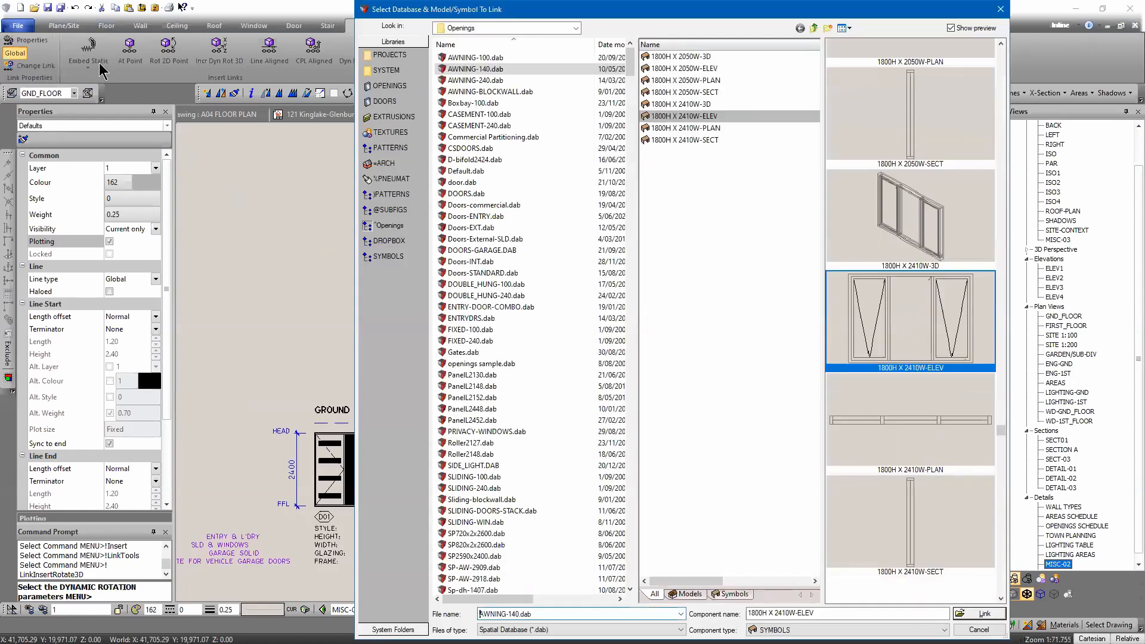
key("Escape")
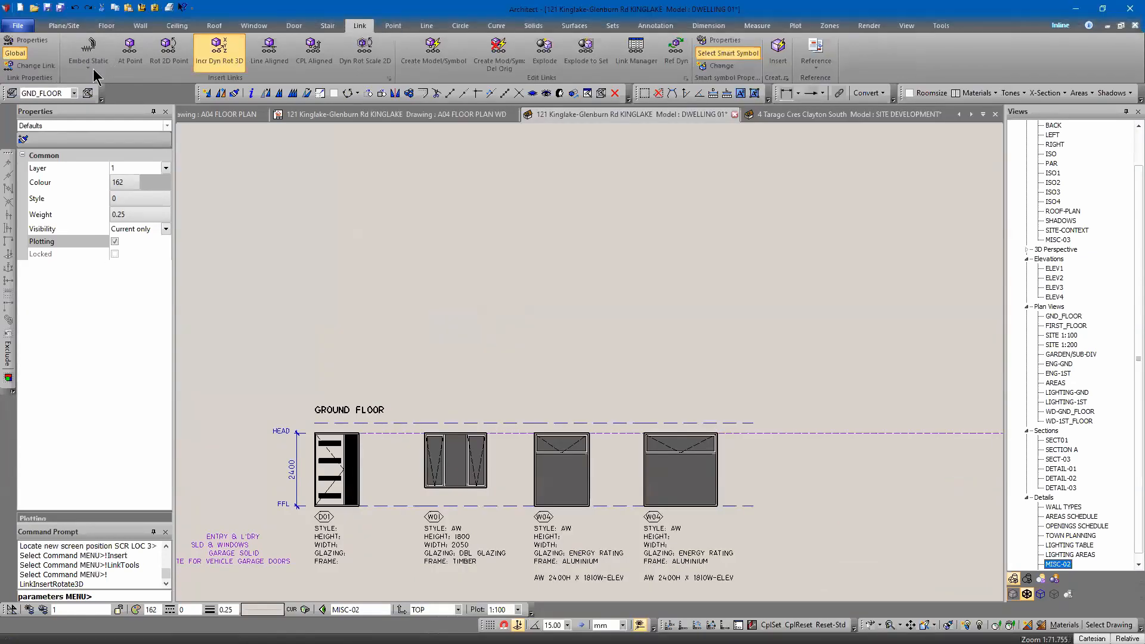
left_click(88, 65)
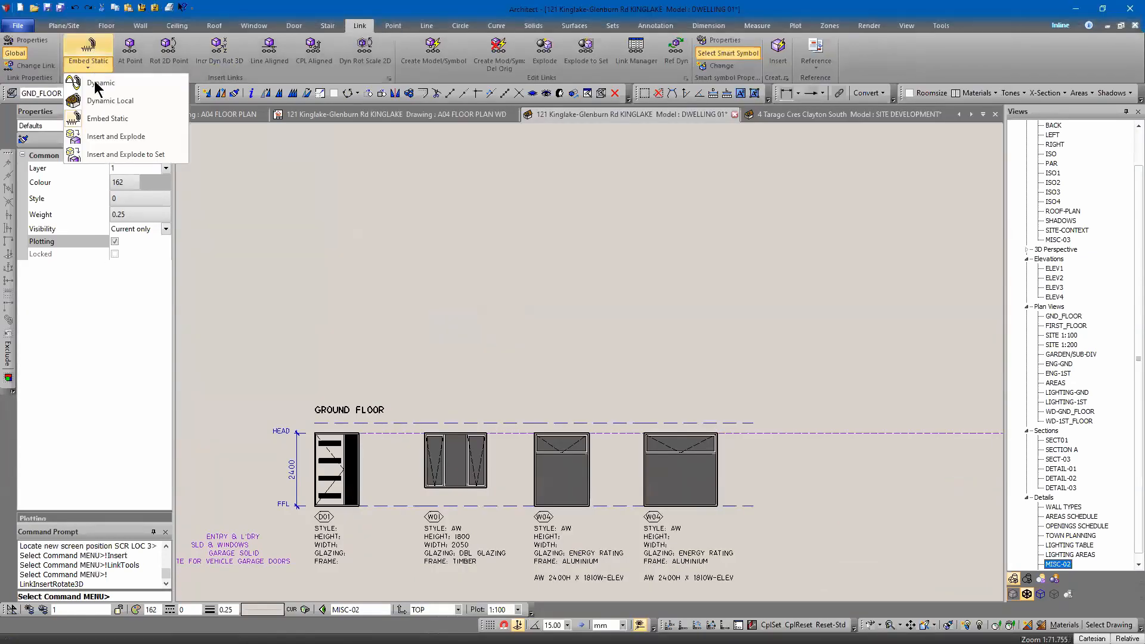
left_click(103, 138)
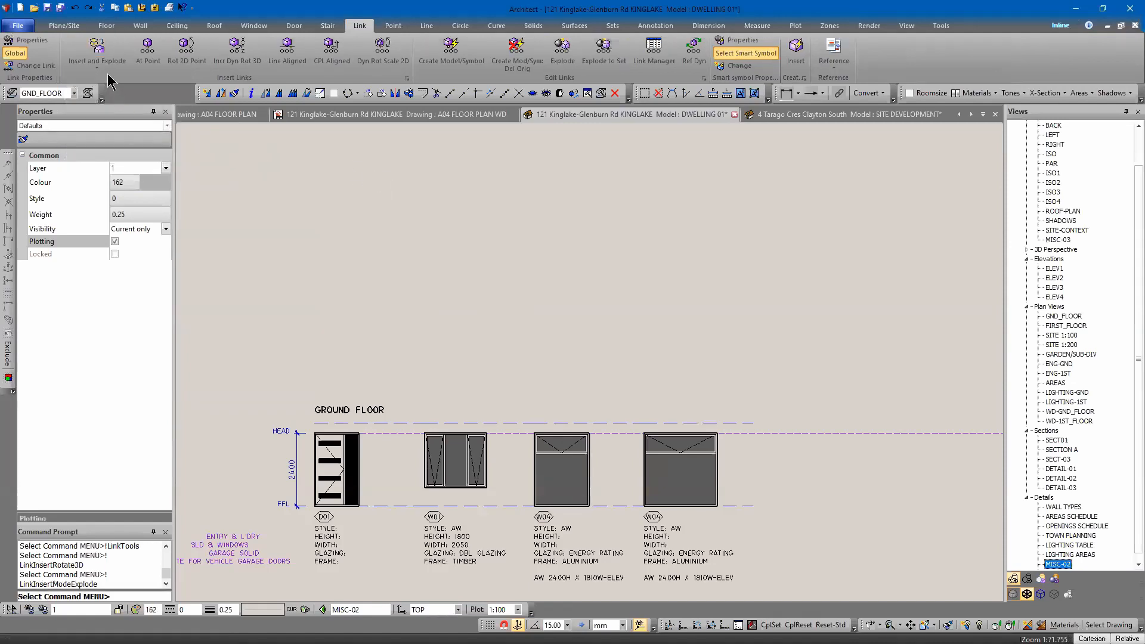
Insert the OPENING TEMPLATE symbol from SAMPLE.dab above the ground floor openings schedule.
middle_click_drag(409, 230, 537, 324)
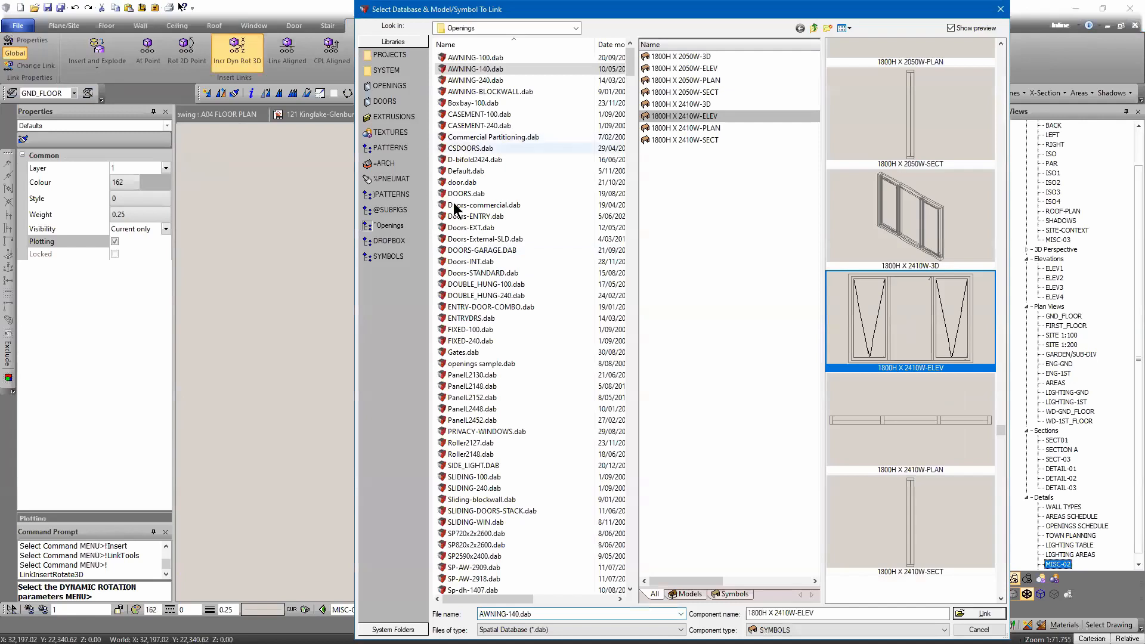
left_click(394, 256)
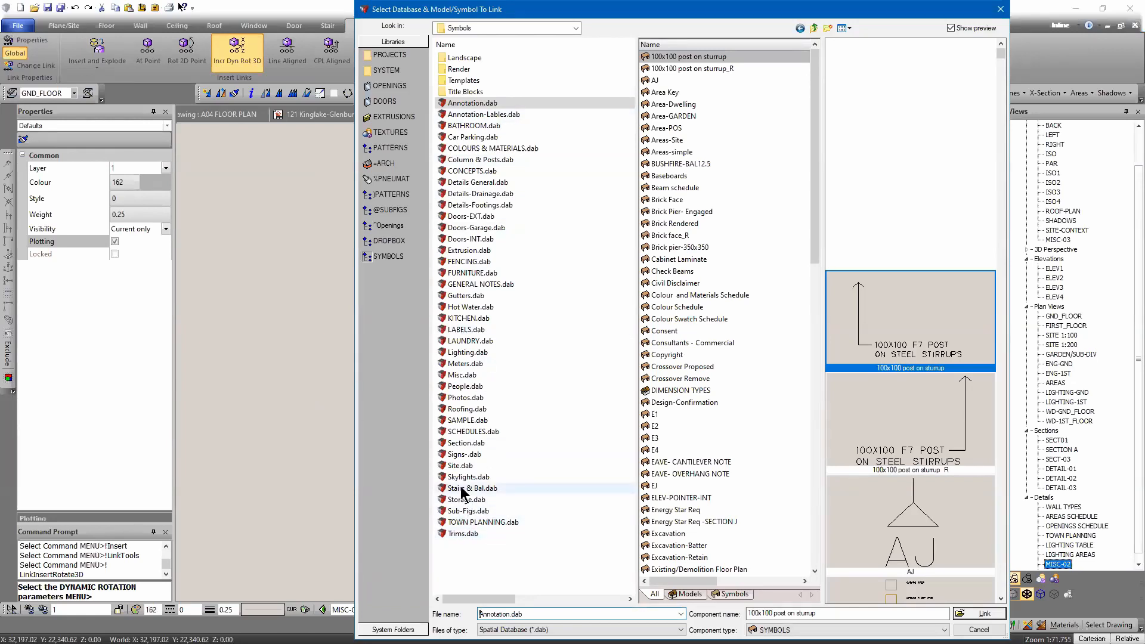
left_click(464, 420)
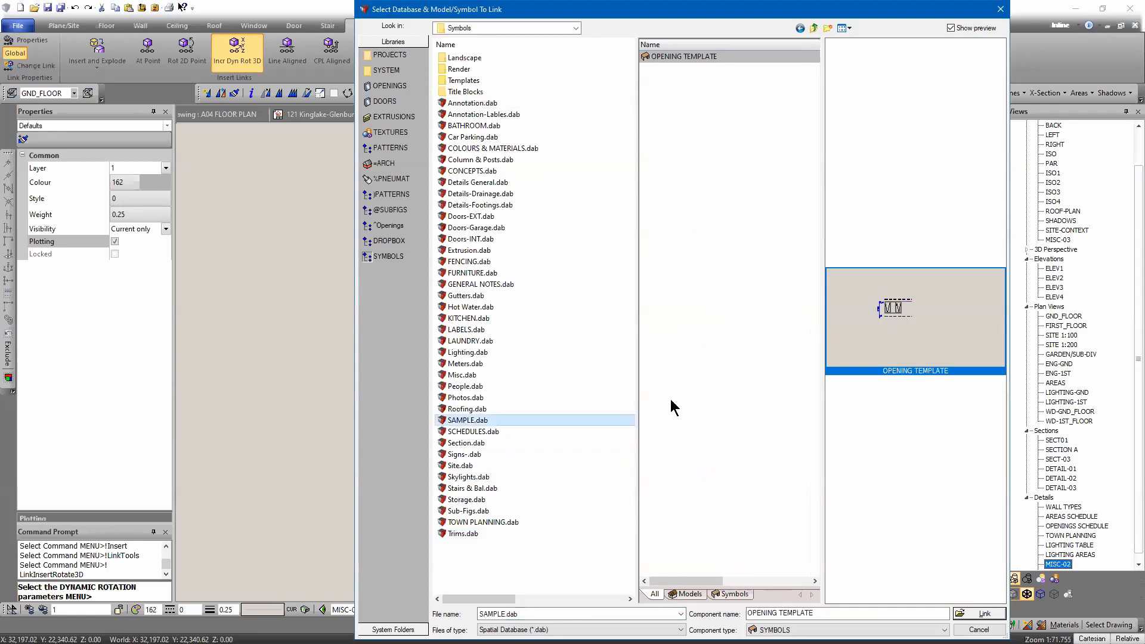
left_click(983, 612)
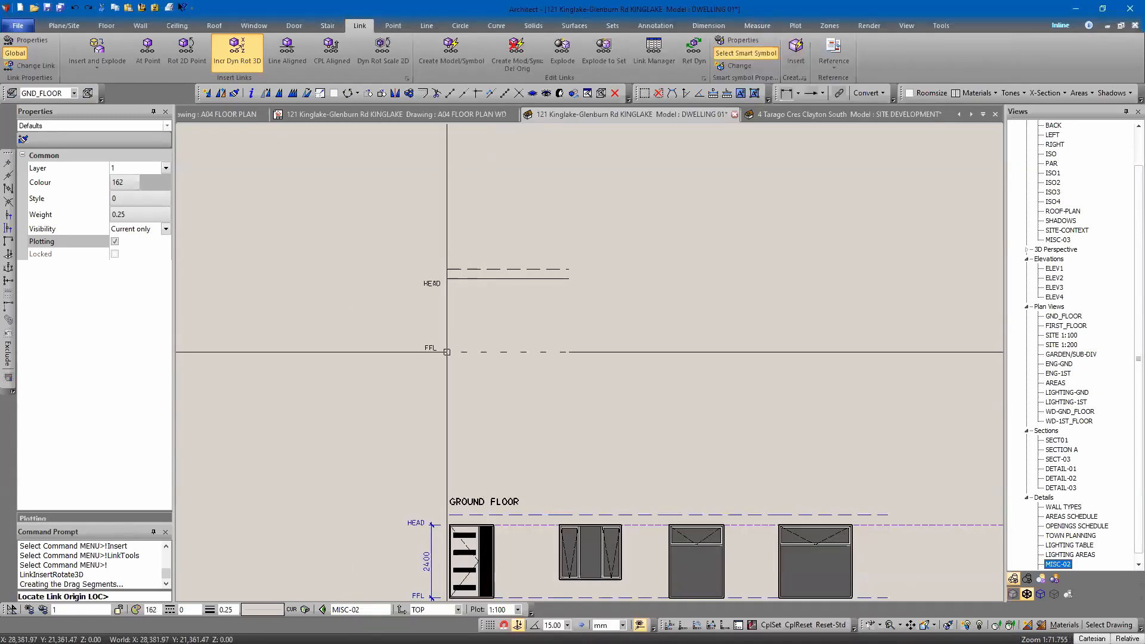
left_click(449, 351)
key("Escape")
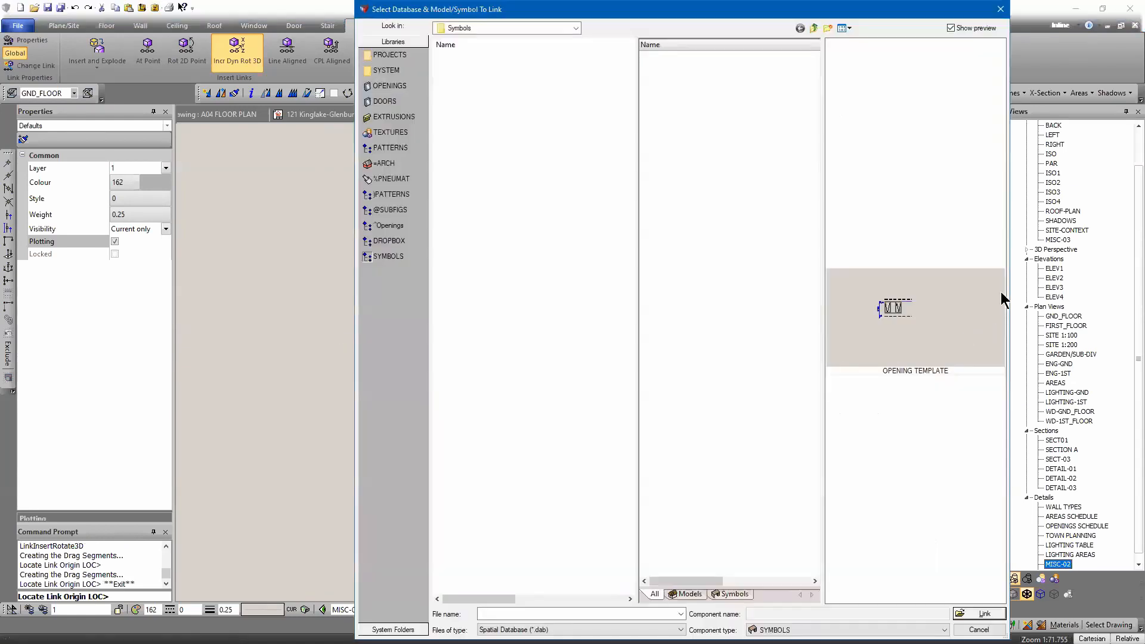
key("Escape")
Inspect the inserted opening template and the door and windows on the ELEV1 front elevation.
middle_click_drag(396, 237, 457, 120)
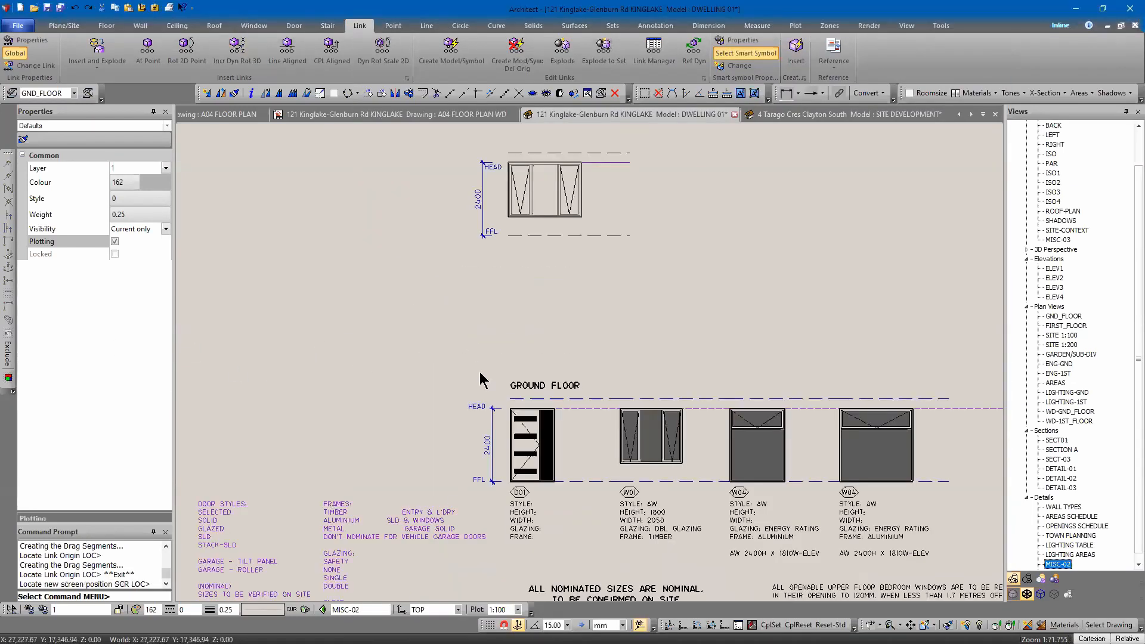
middle_click_drag(607, 399, 511, 226)
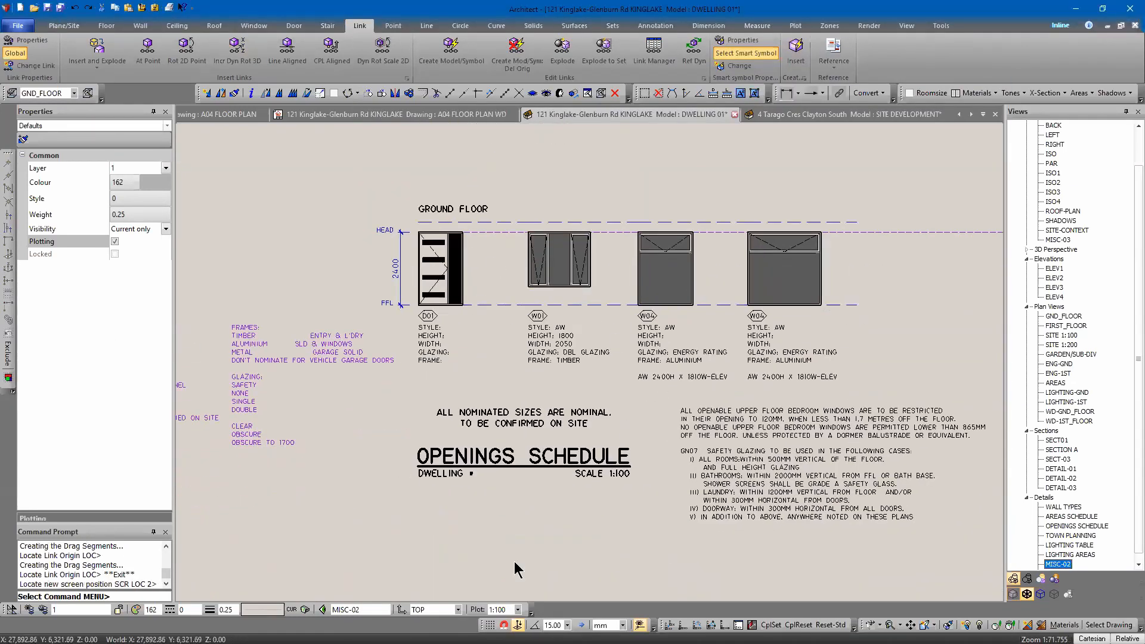
scroll(593, 360, "down", 3)
mouse_move(506, 356)
middle_mouse_down()
mouse_move(549, 434)
mouse_move(582, 565)
middle_mouse_up()
scroll(606, 441, "up", 5)
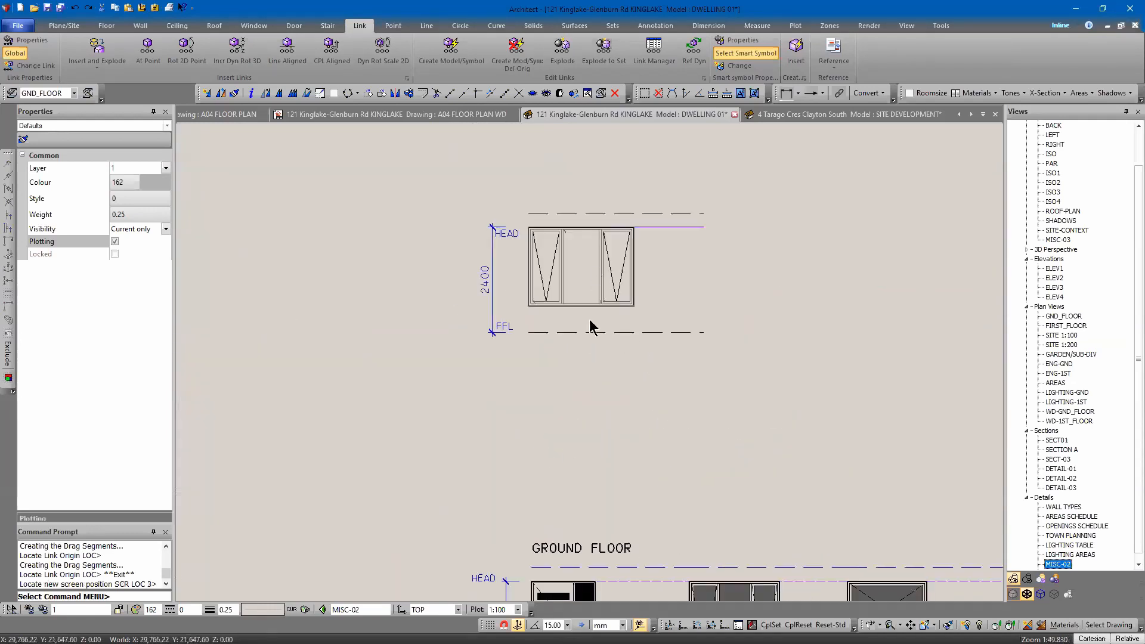
middle_click_drag(613, 366, 609, 377)
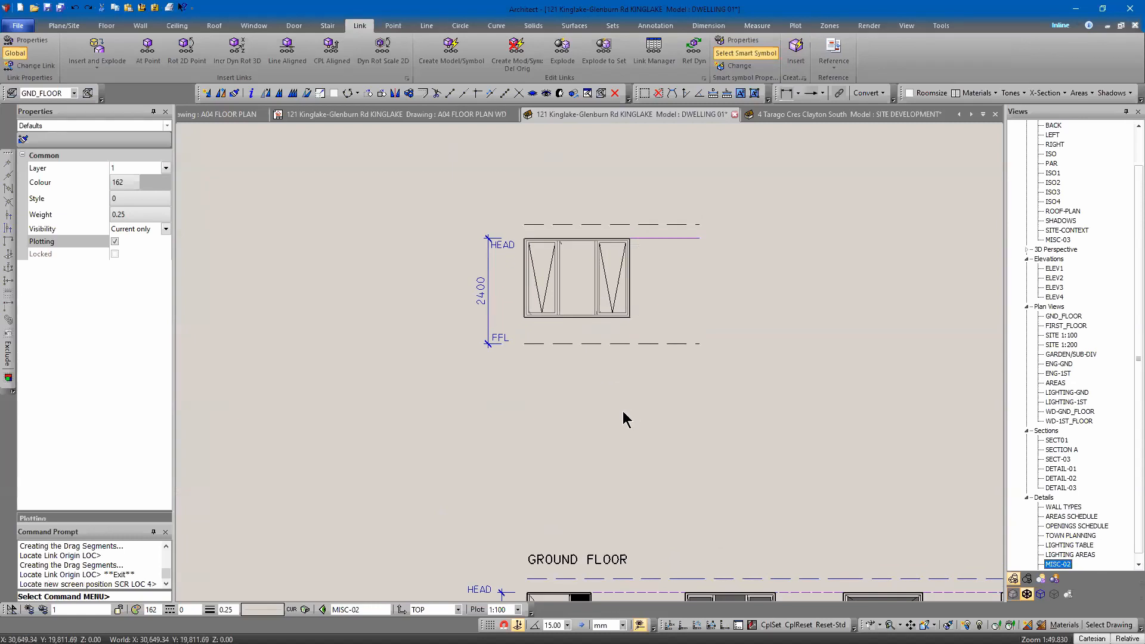
double_click(1053, 268)
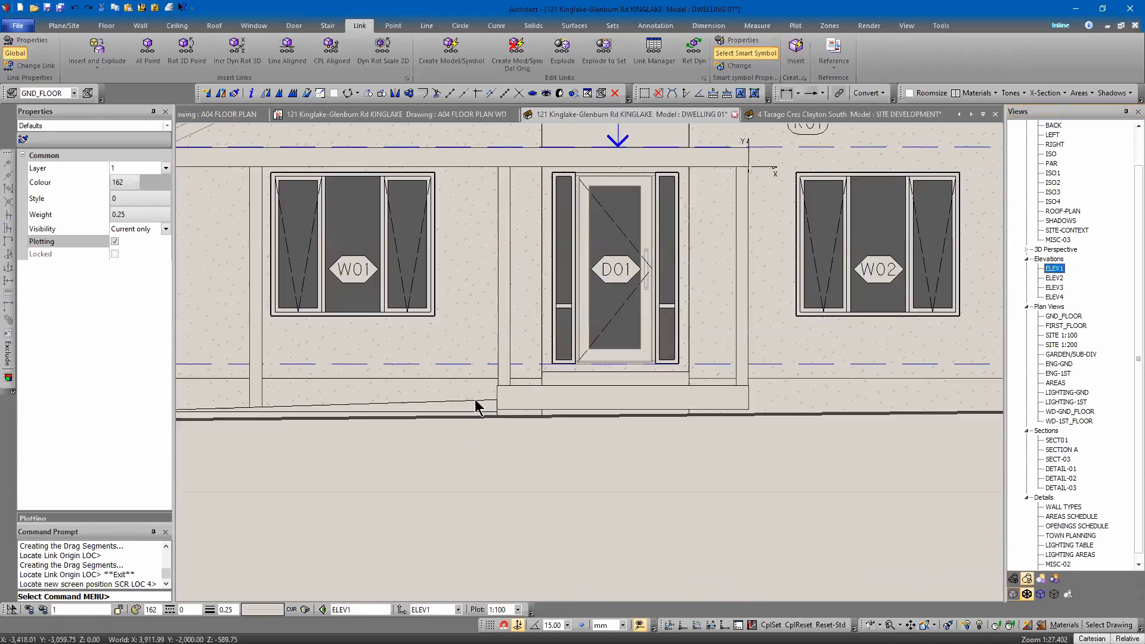
scroll(563, 397, "down", 3)
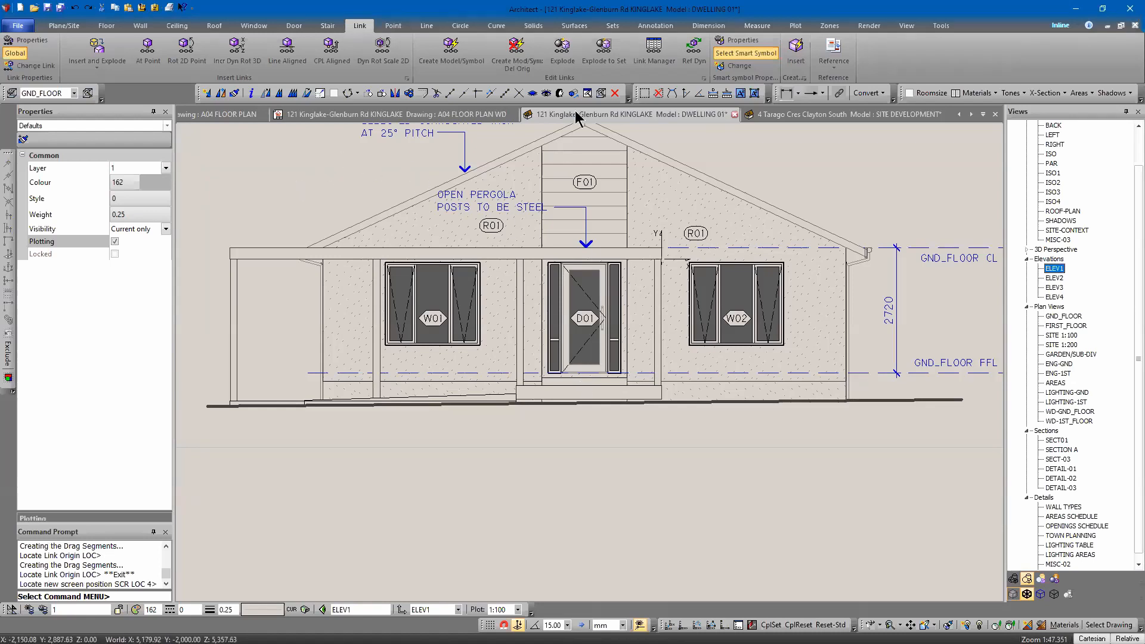
Use Change Link to take the D01 door's link settings and apply them to the template's window link.
left_click(43, 67)
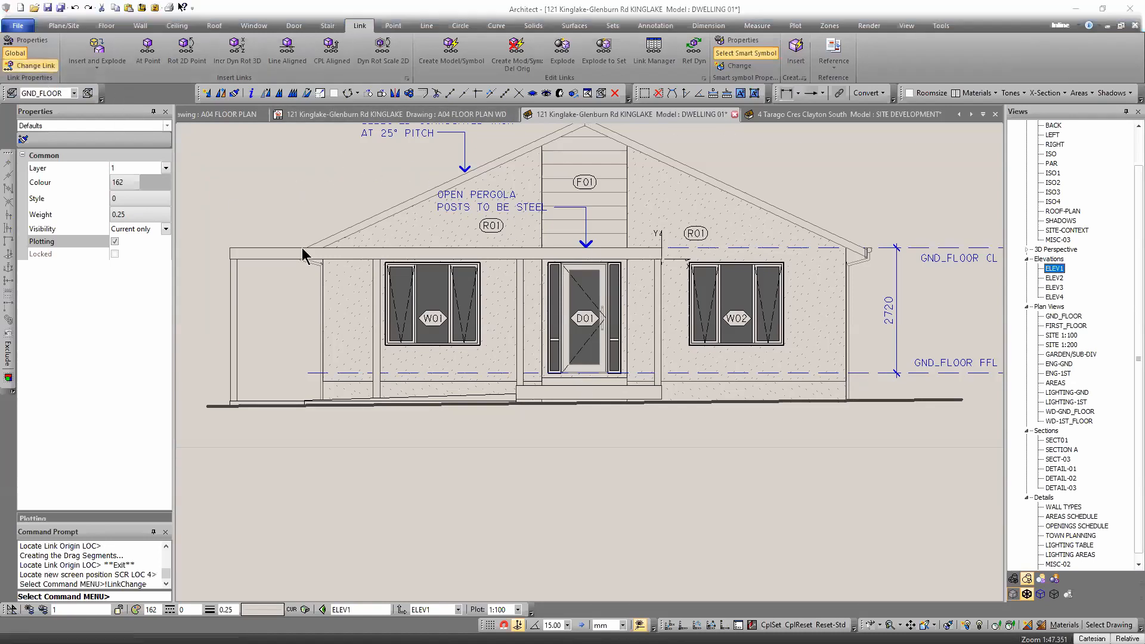
left_click(488, 425)
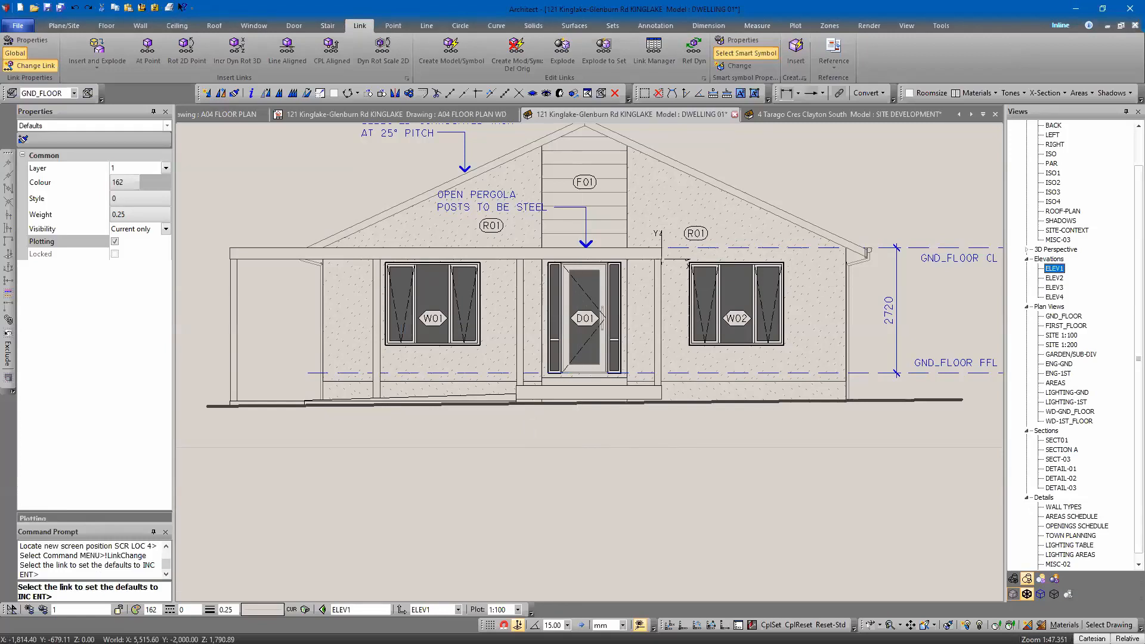
left_click(577, 290)
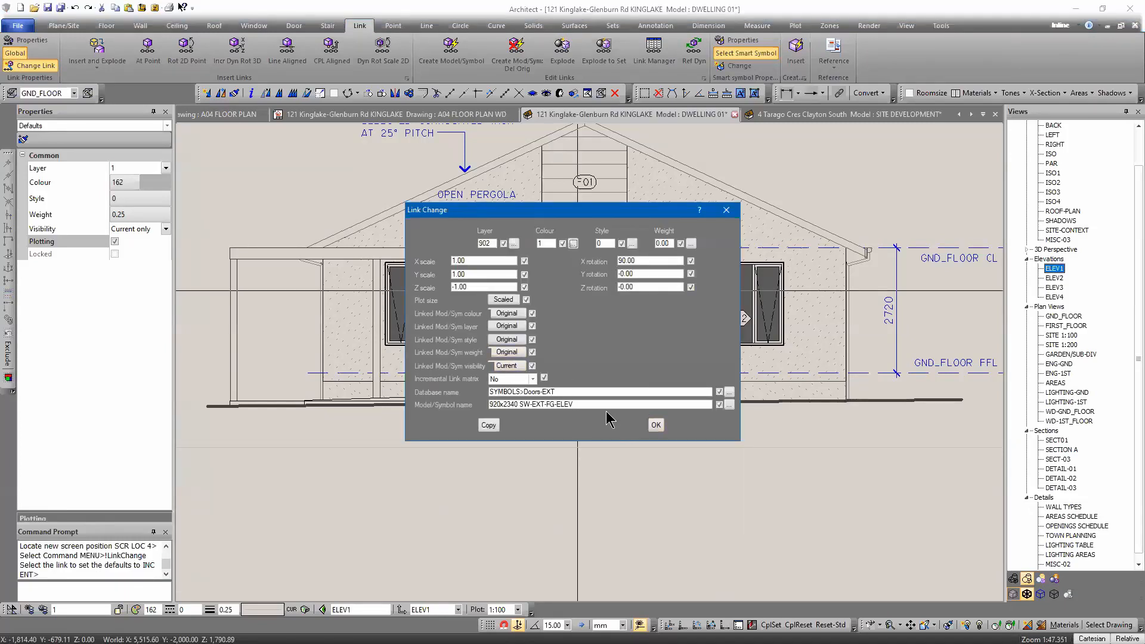
left_click_drag(600, 406, 488, 405)
right_click(514, 406)
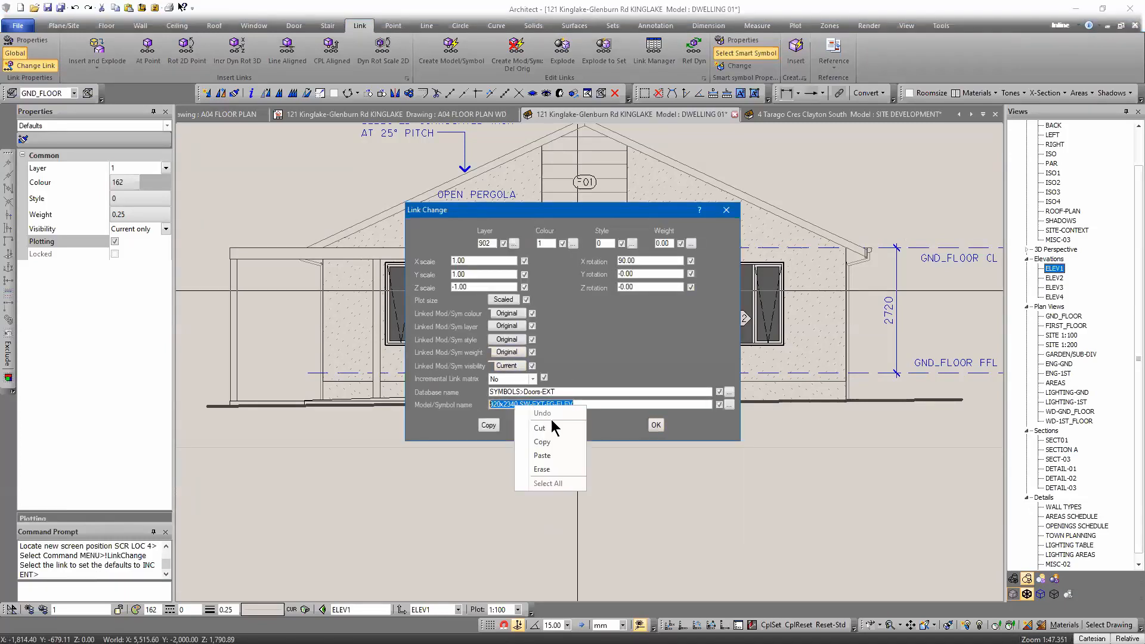
left_click(542, 444)
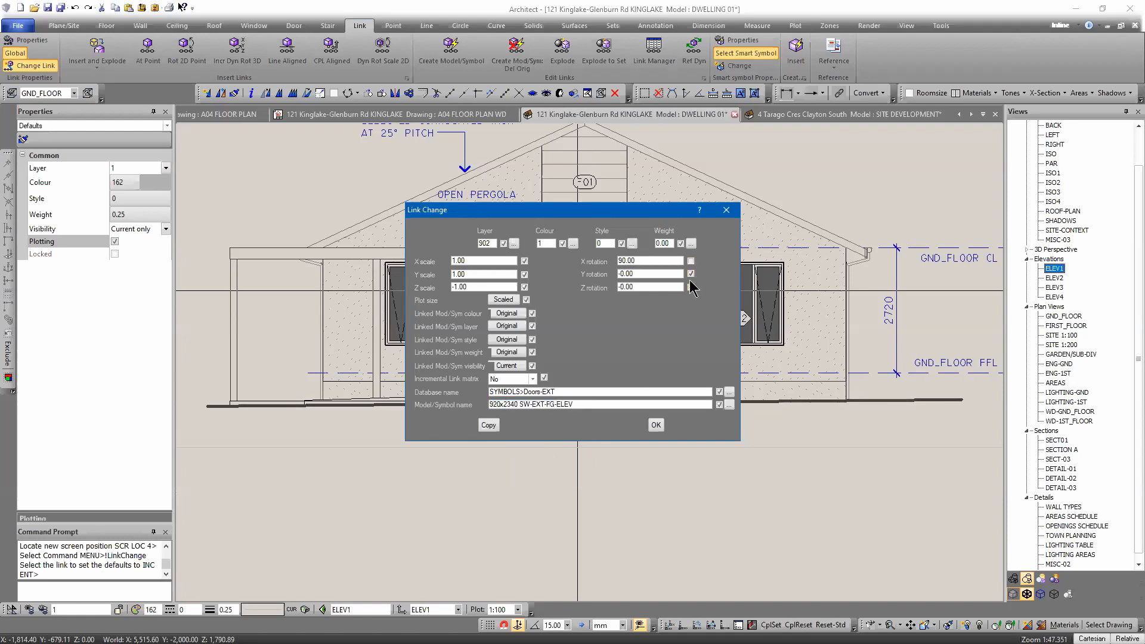
left_click(655, 425)
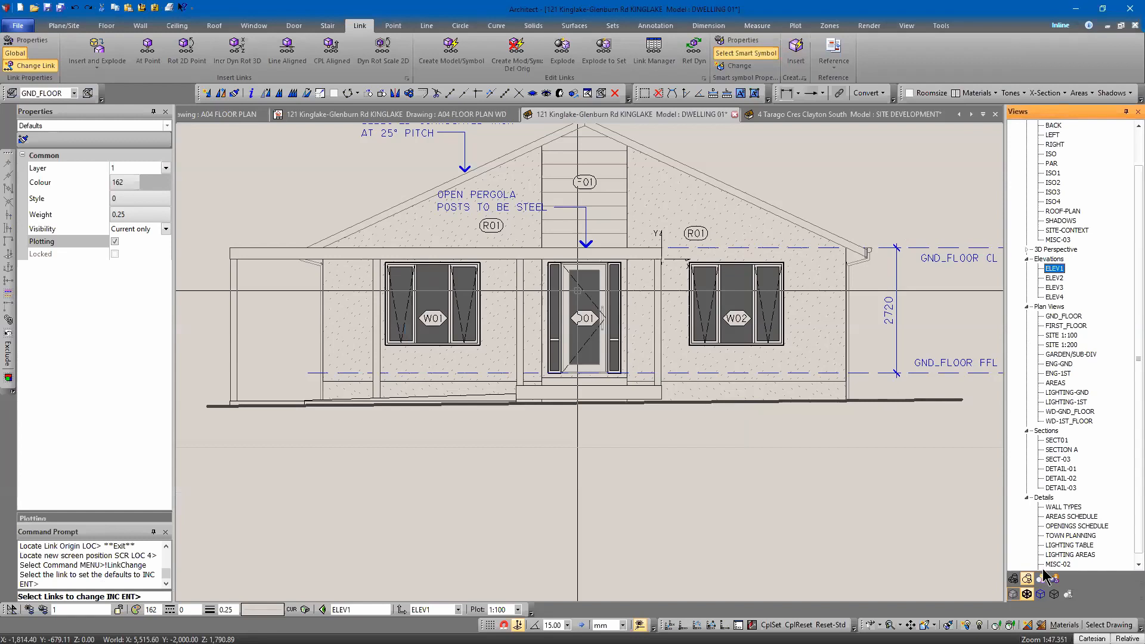
left_click(543, 280)
key("Return")
Move the door link up so its top corner sits on the template's head line.
right_click(556, 323)
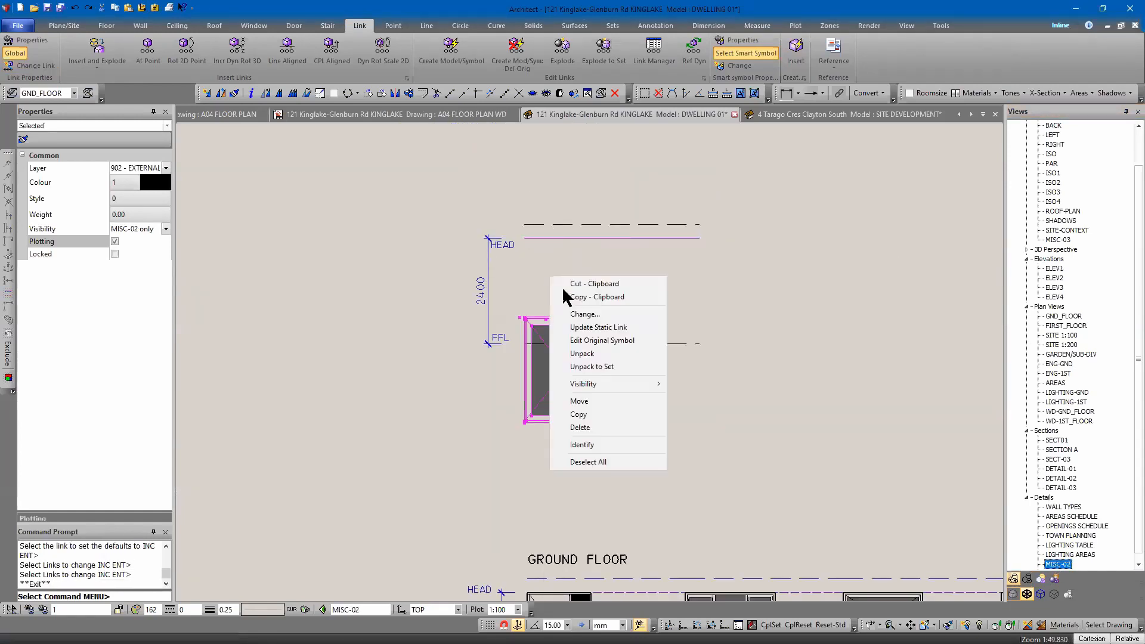
left_click(576, 402)
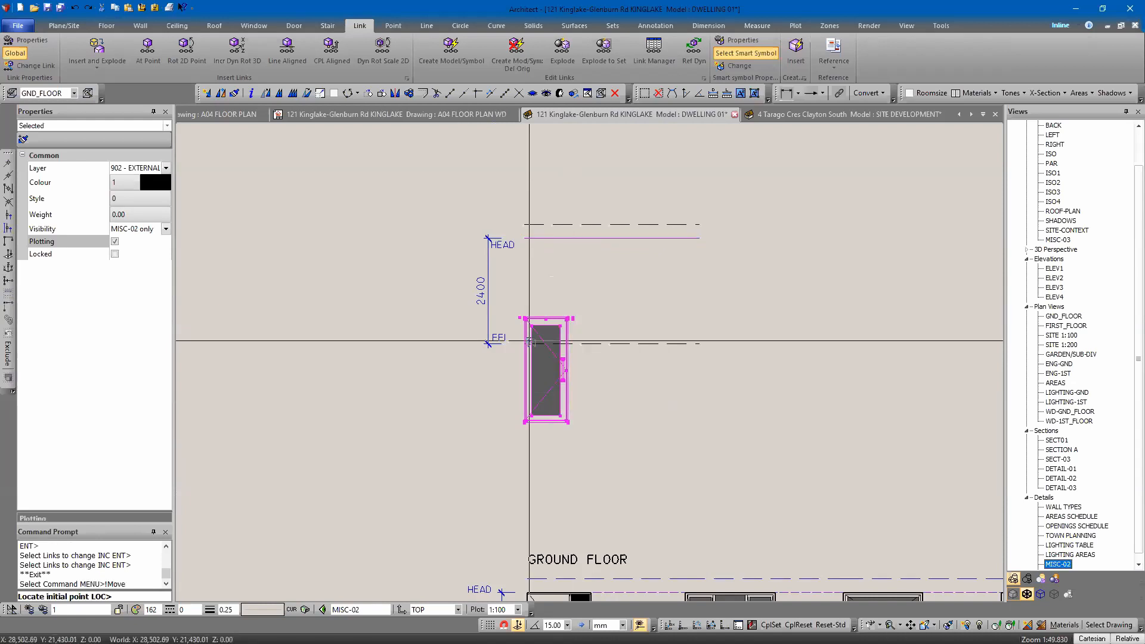
left_click(525, 319)
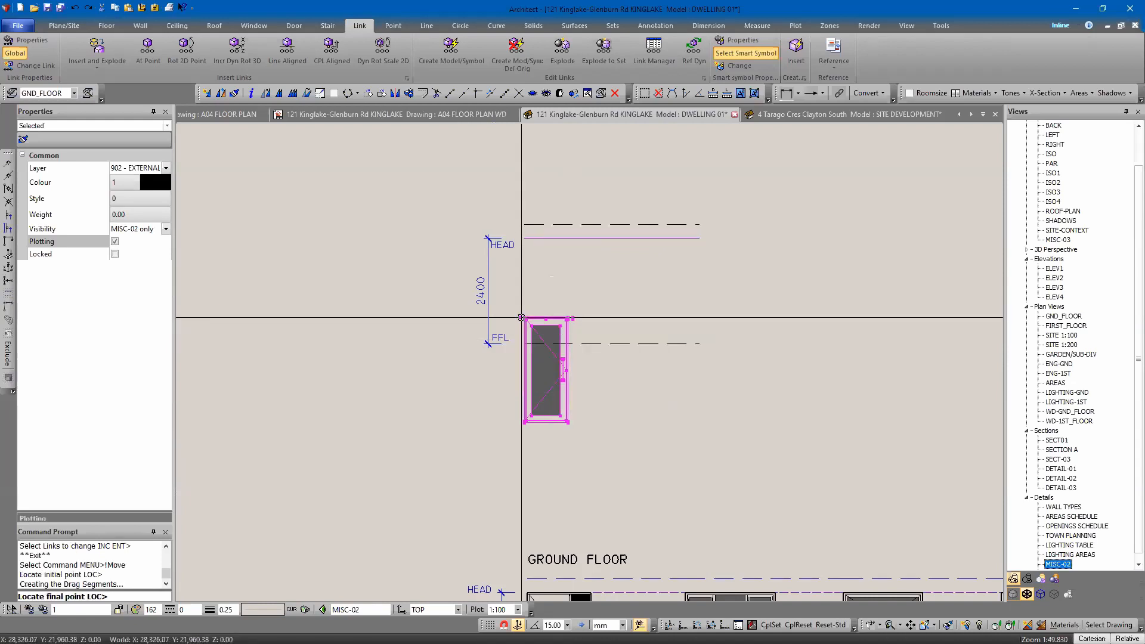
left_click(522, 241)
key("Escape")
Nudge the selected door link to the right in three small steps.
left_click(571, 300)
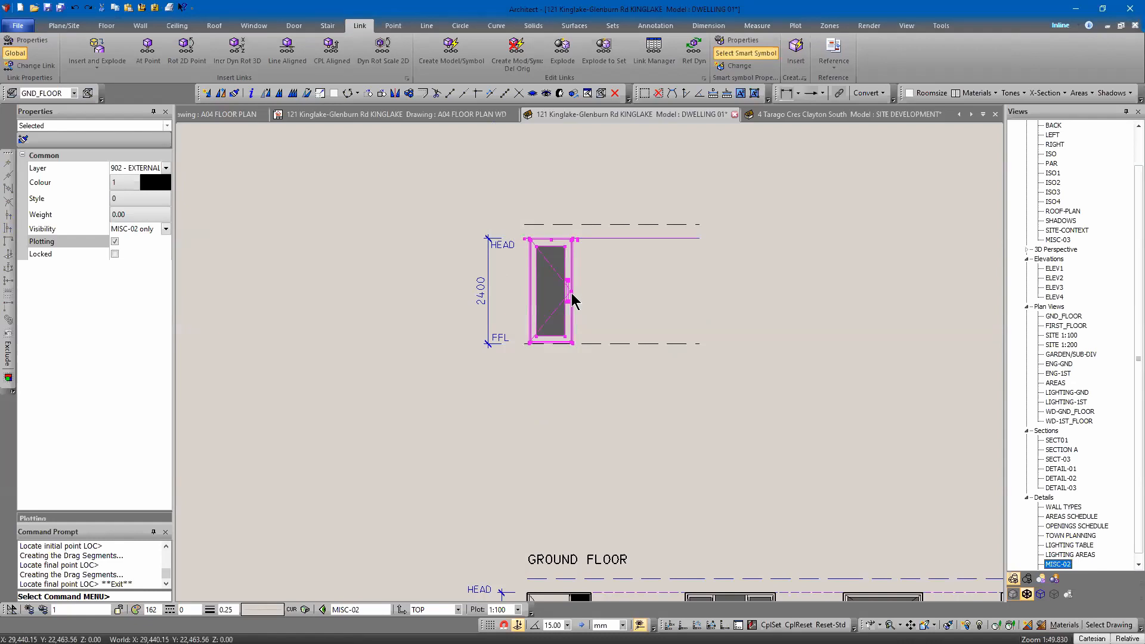
key("Right")
key("Right")
key("Right")
key("Right")
key("Right")
key("Right")
key("Right")
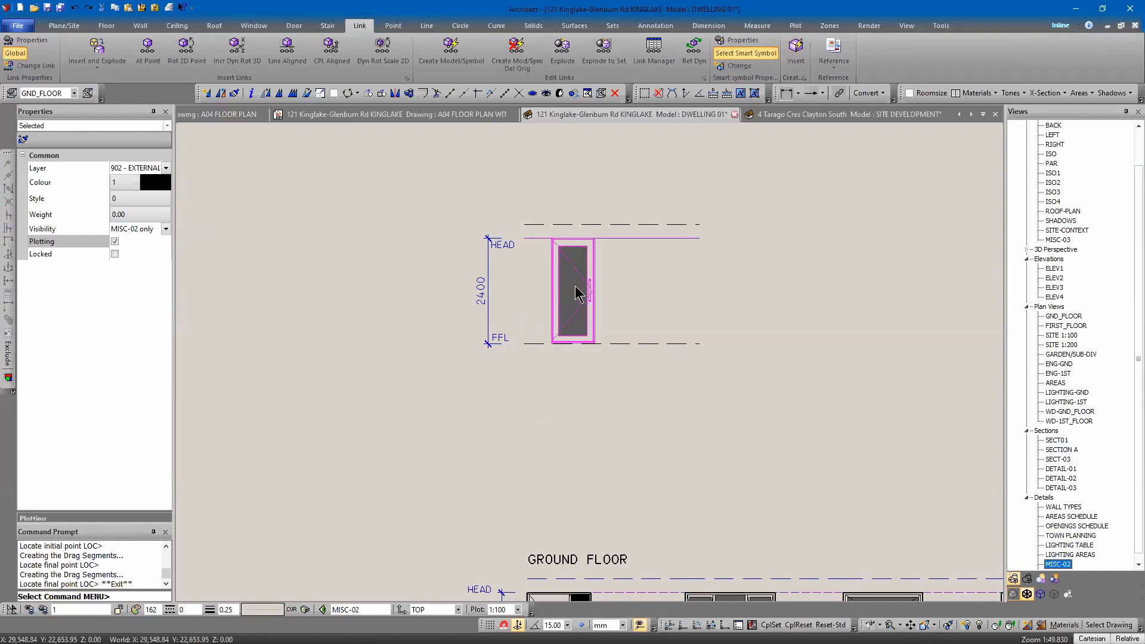
Copy the door link to sit beside itself along the head line, then undo the copy.
left_click(593, 257)
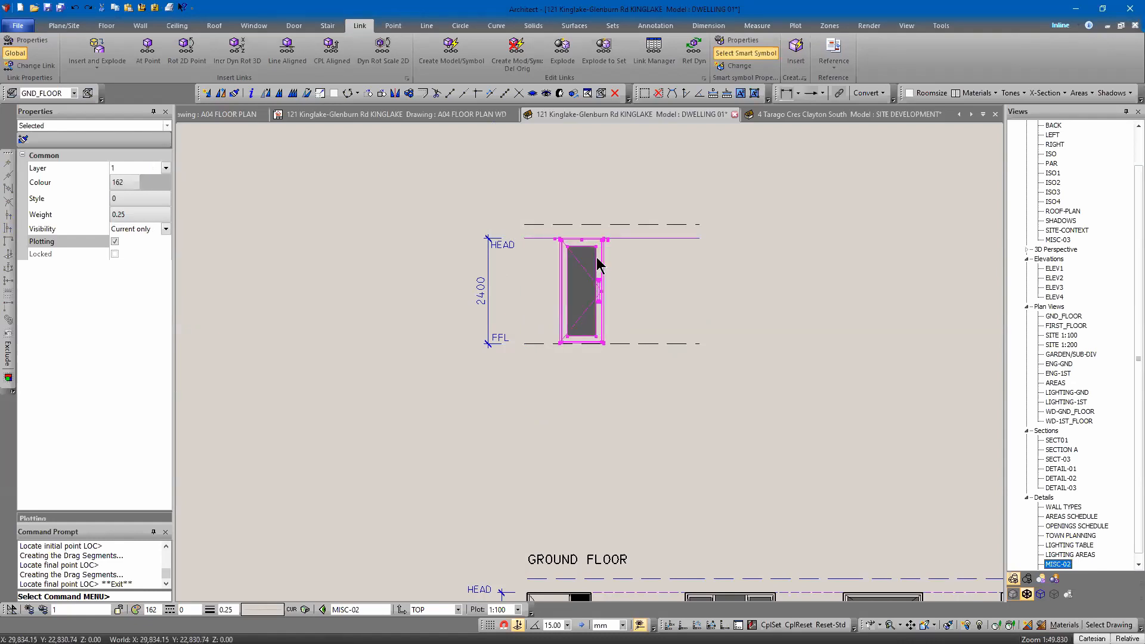
right_click(592, 257)
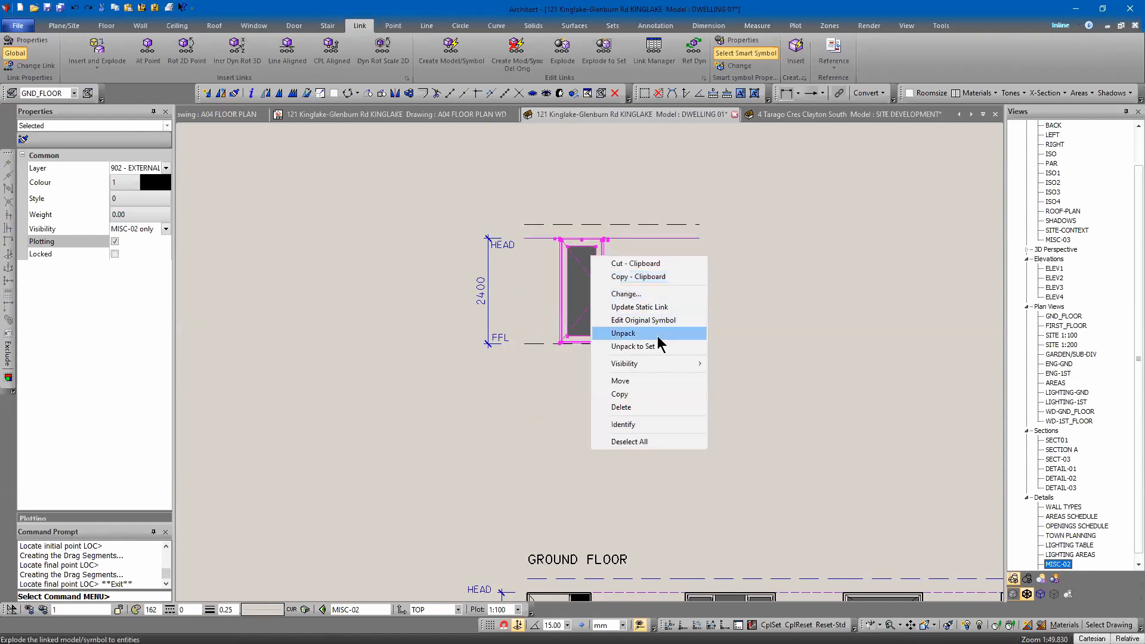
left_click(620, 394)
left_click(559, 238)
scroll(604, 238, "up", 3)
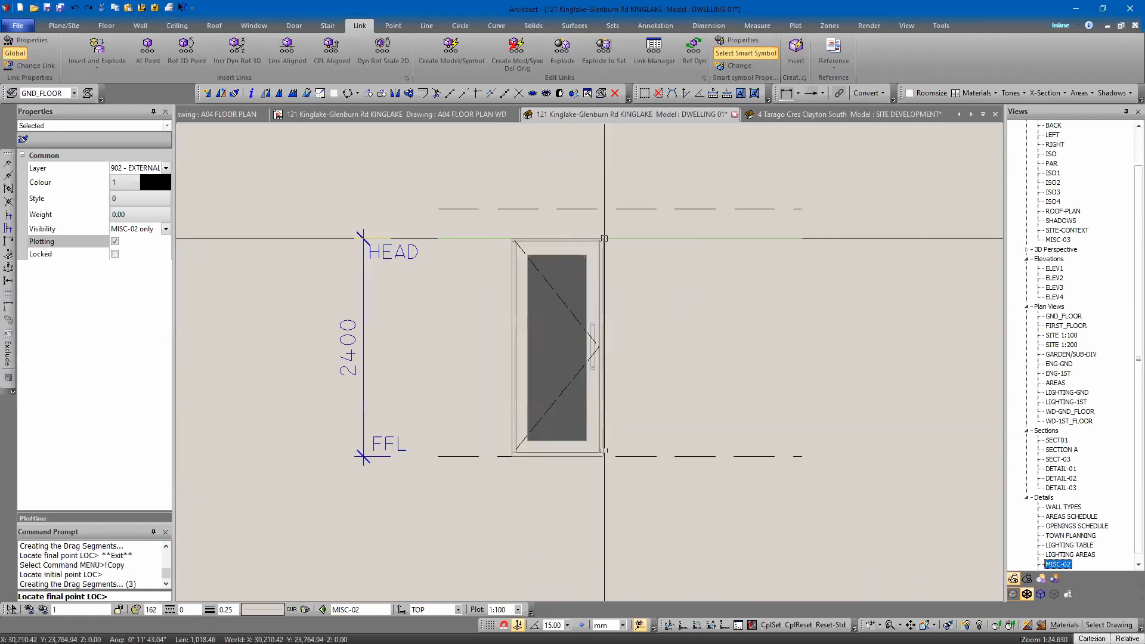
scroll(604, 237, "up", 1)
left_click(604, 238)
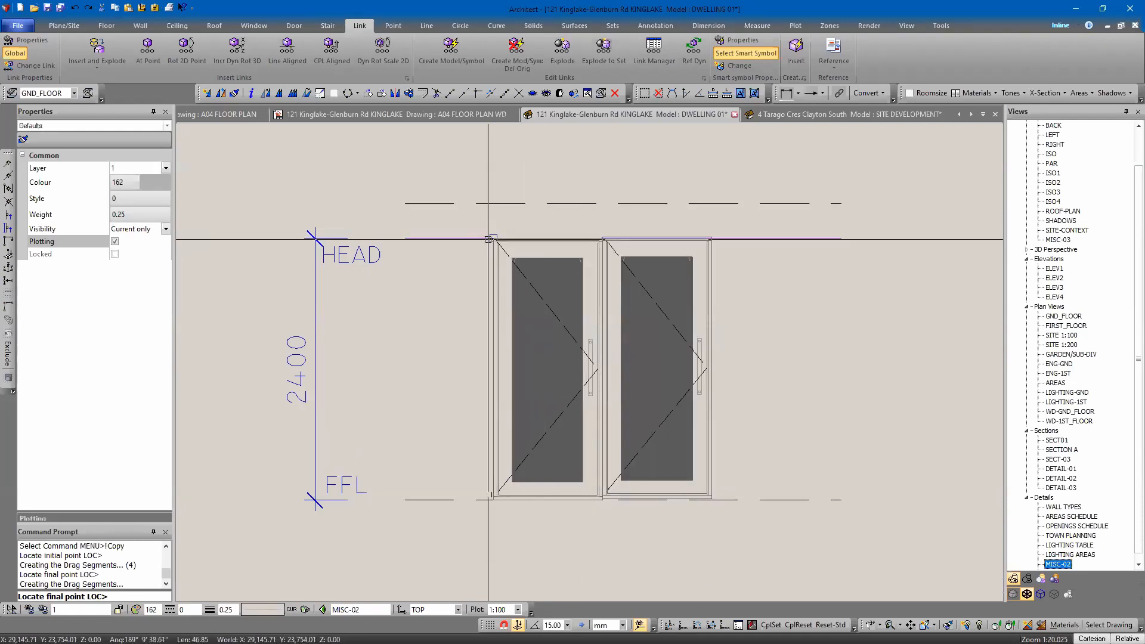
key("Escape")
key("ctrl+z")
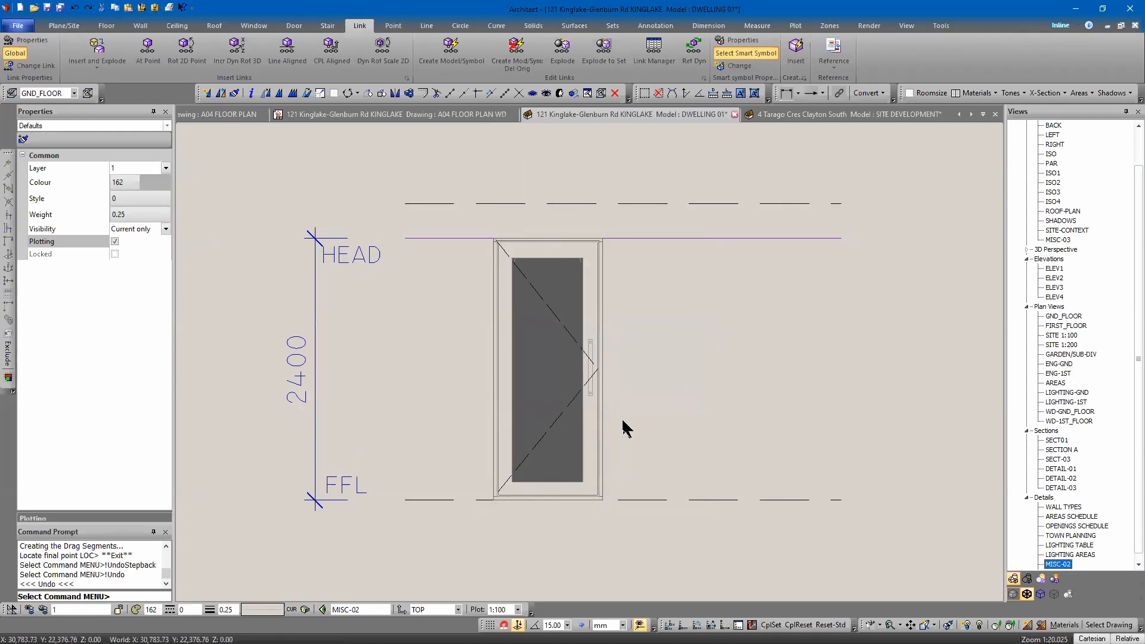
Copy the door link from its bottom-left corner to its bottom-right corner, placing a second leaf alongside.
left_click(513, 482)
right_click(563, 383)
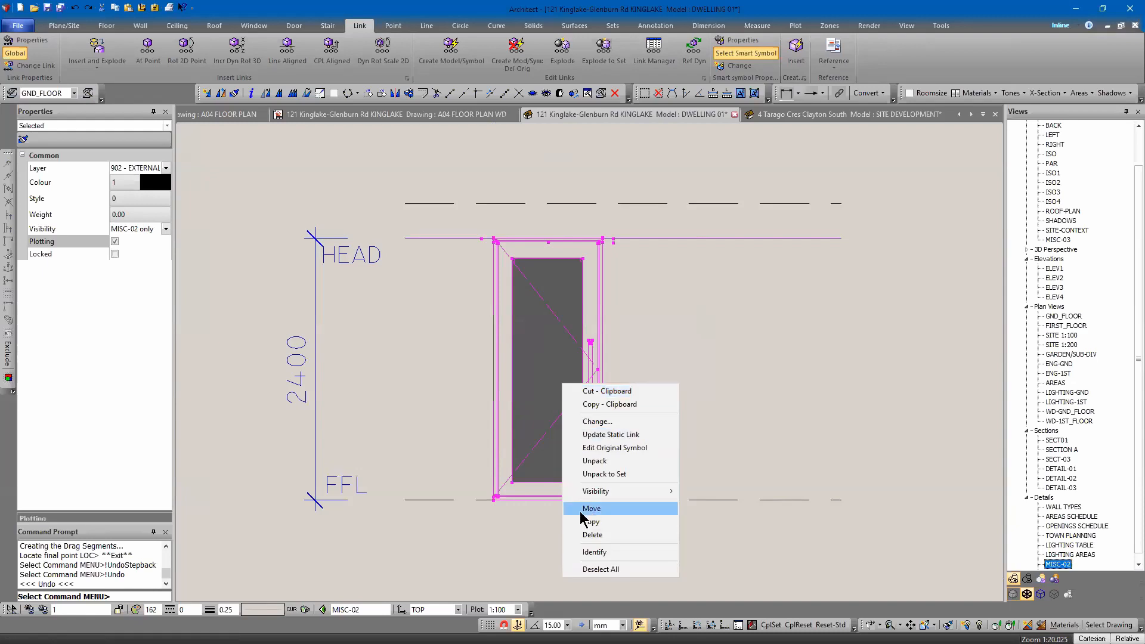
left_click(592, 522)
left_click(543, 504)
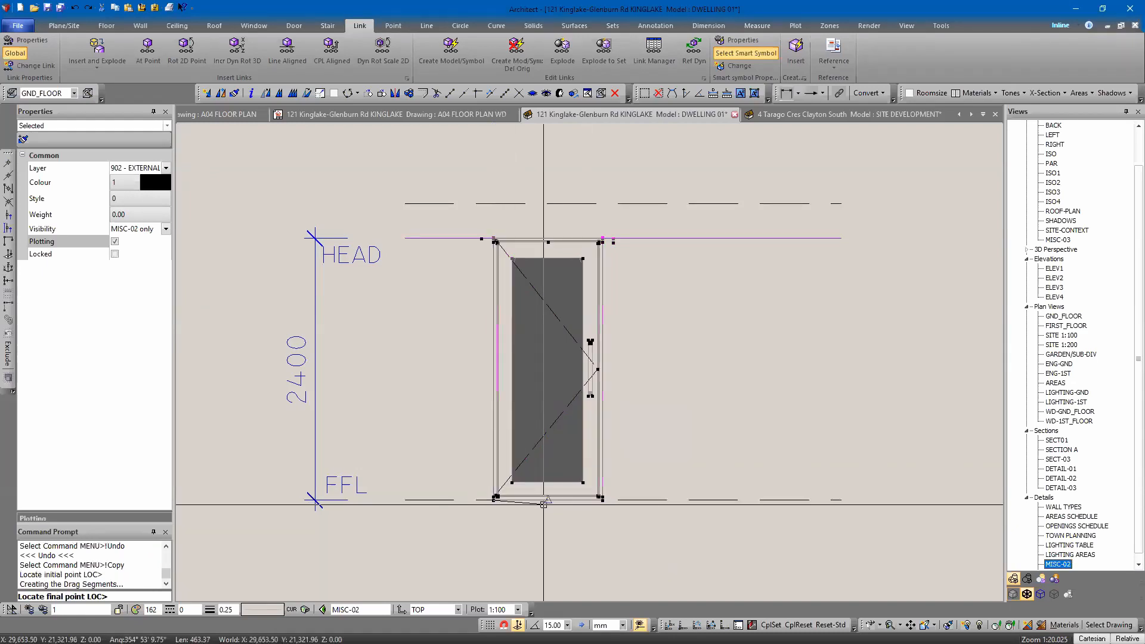
left_click(602, 498)
key("Escape")
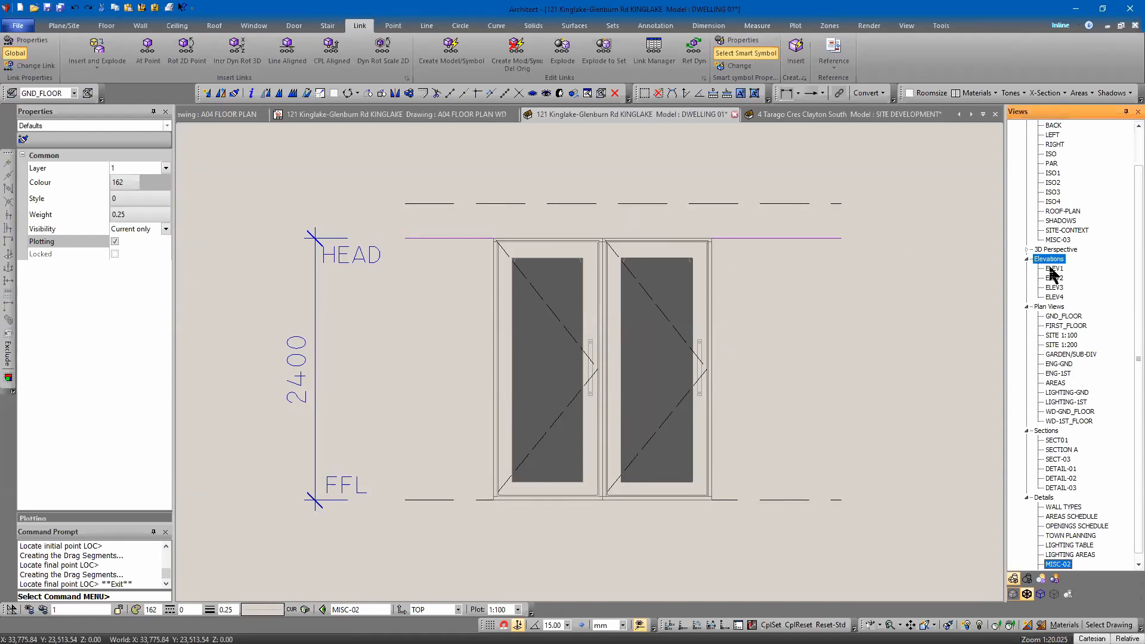
Start Change Link, copy the link settings from the D01 door on the ELEV1 elevation, and return to the MISC-02 view.
left_click(26, 66)
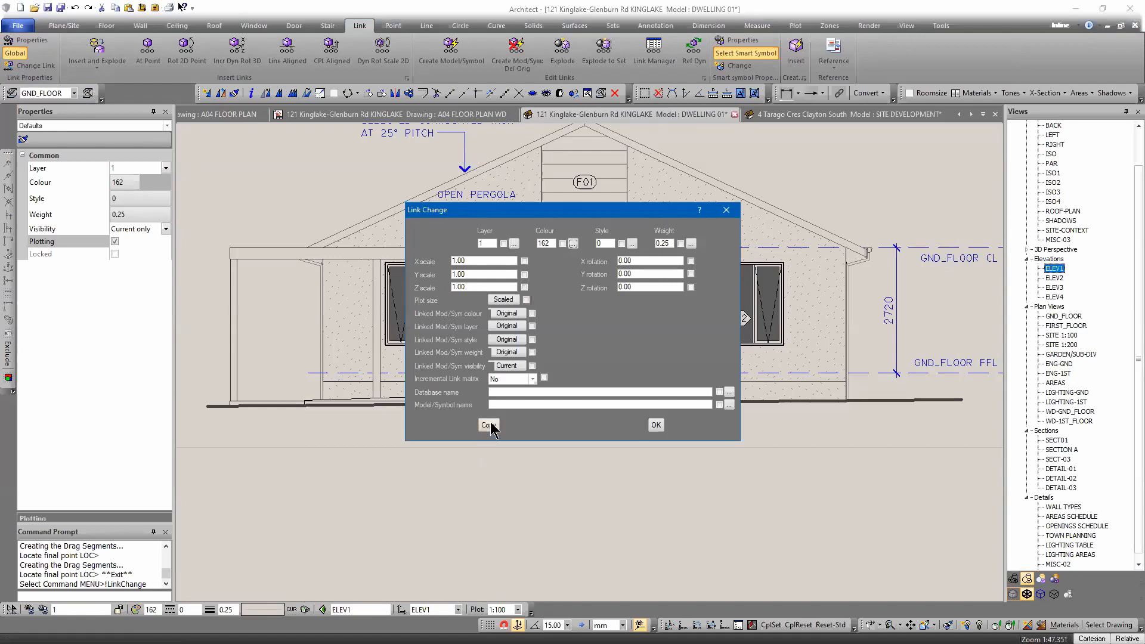
left_click(489, 426)
left_click(617, 337)
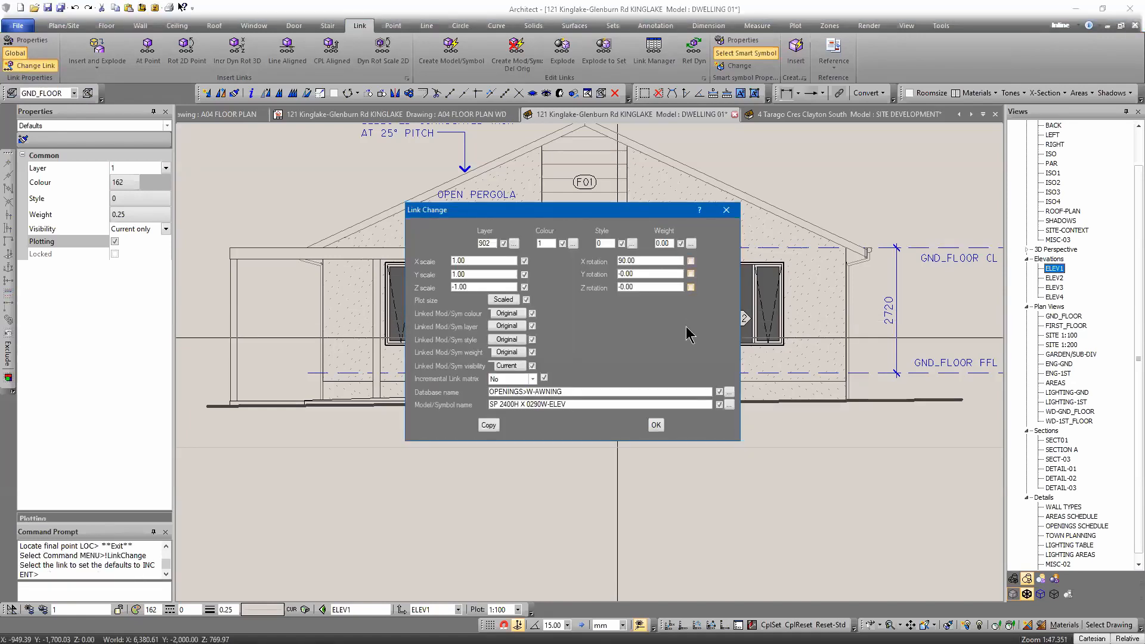
left_click(655, 426)
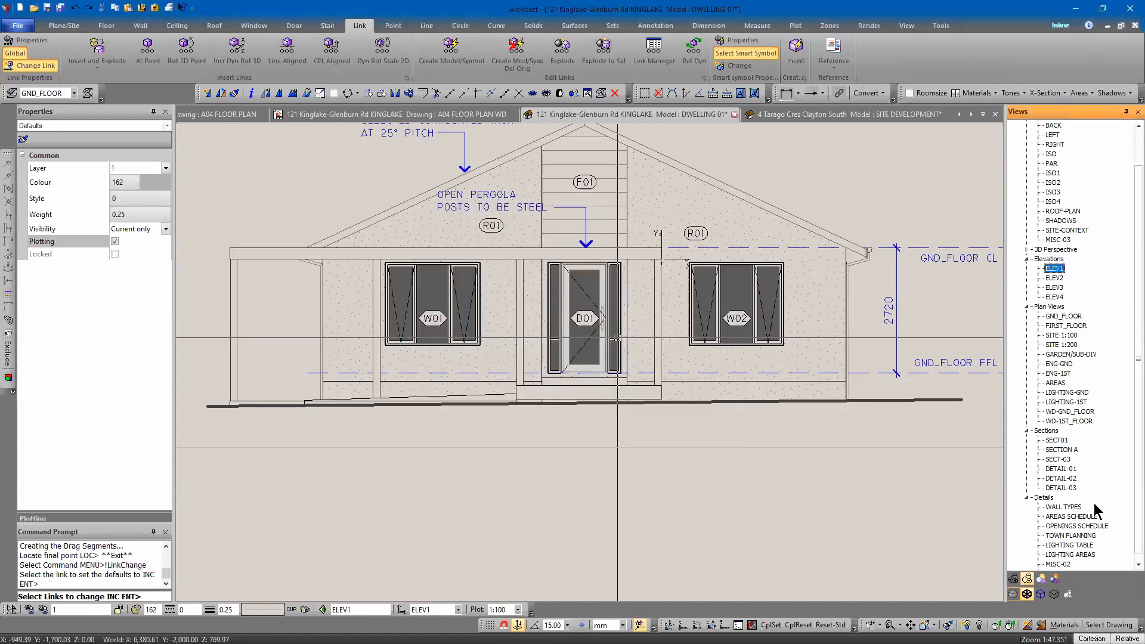
double_click(1057, 564)
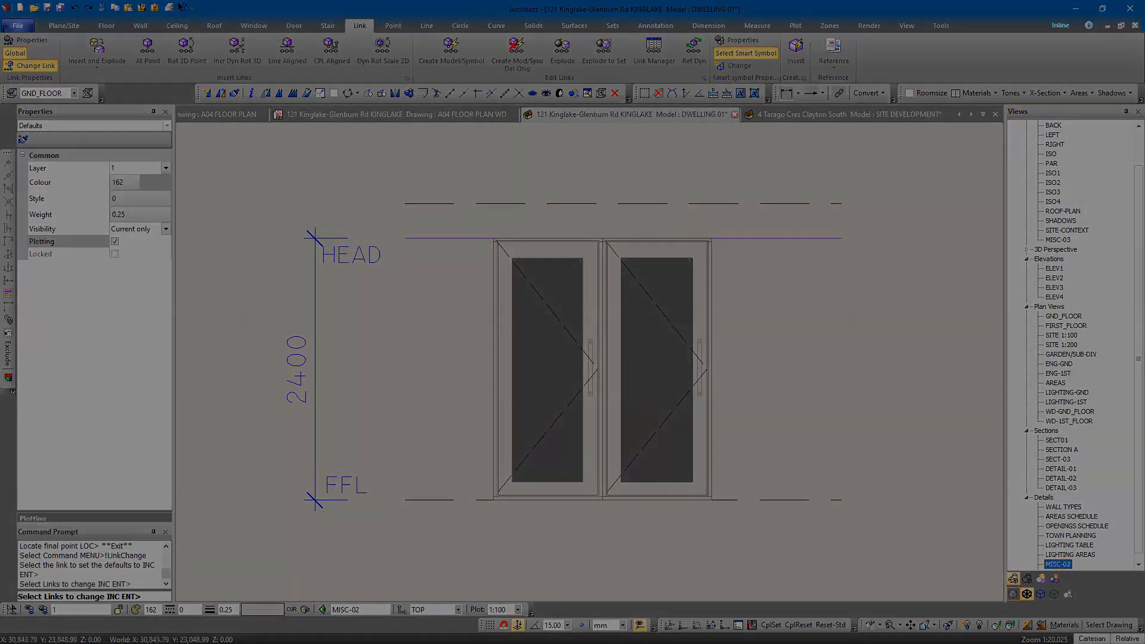